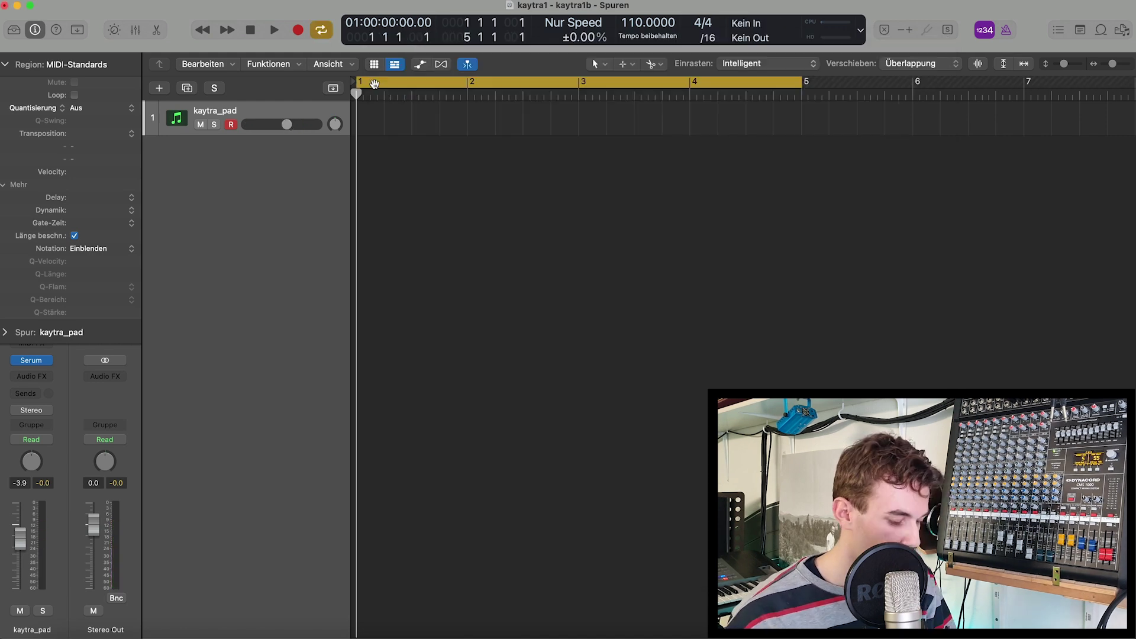
Step: Record a four-bar chord progression on the kaytra_pad track
key("r")
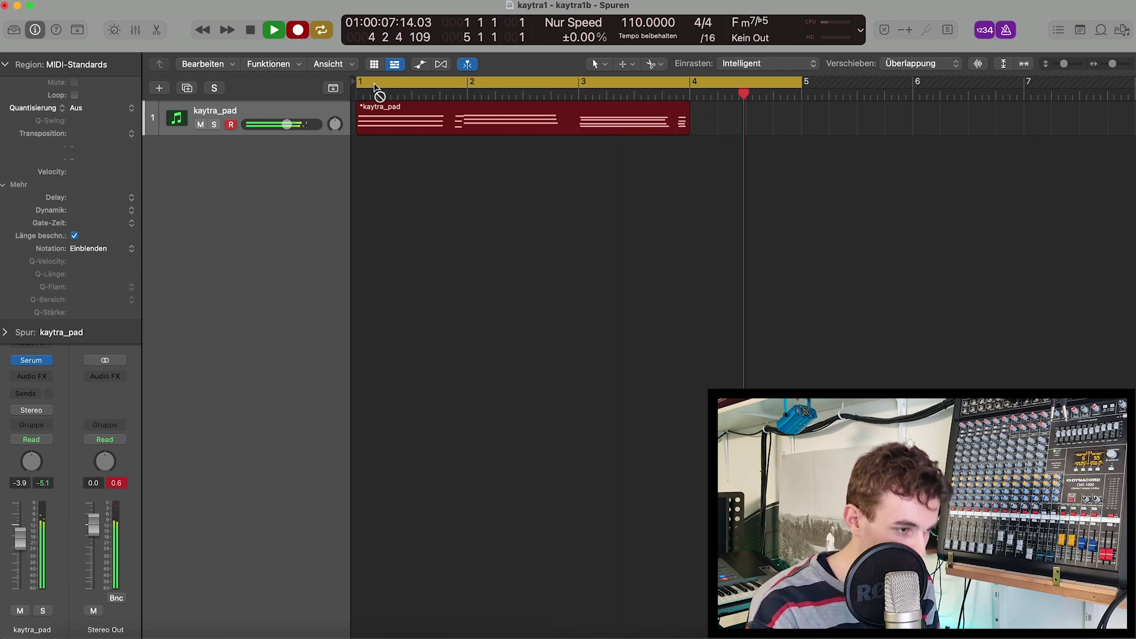
key("space")
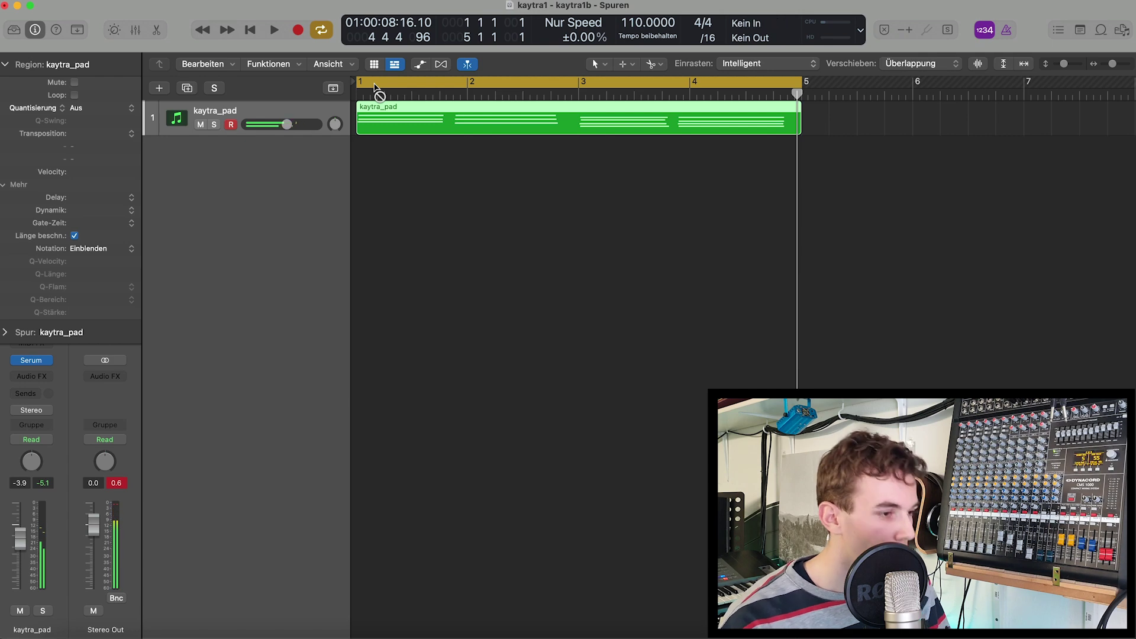
Step: Open the recorded pad region in the piano roll and quantize its notes to 1/16
key("e")
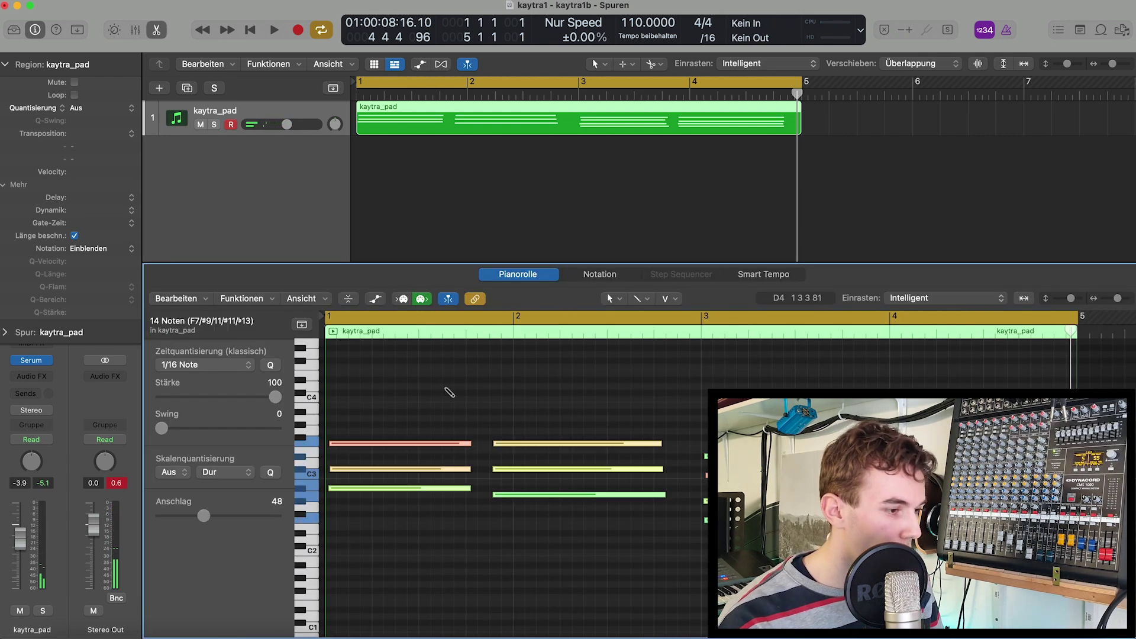
left_click_drag(407, 399, 412, 521)
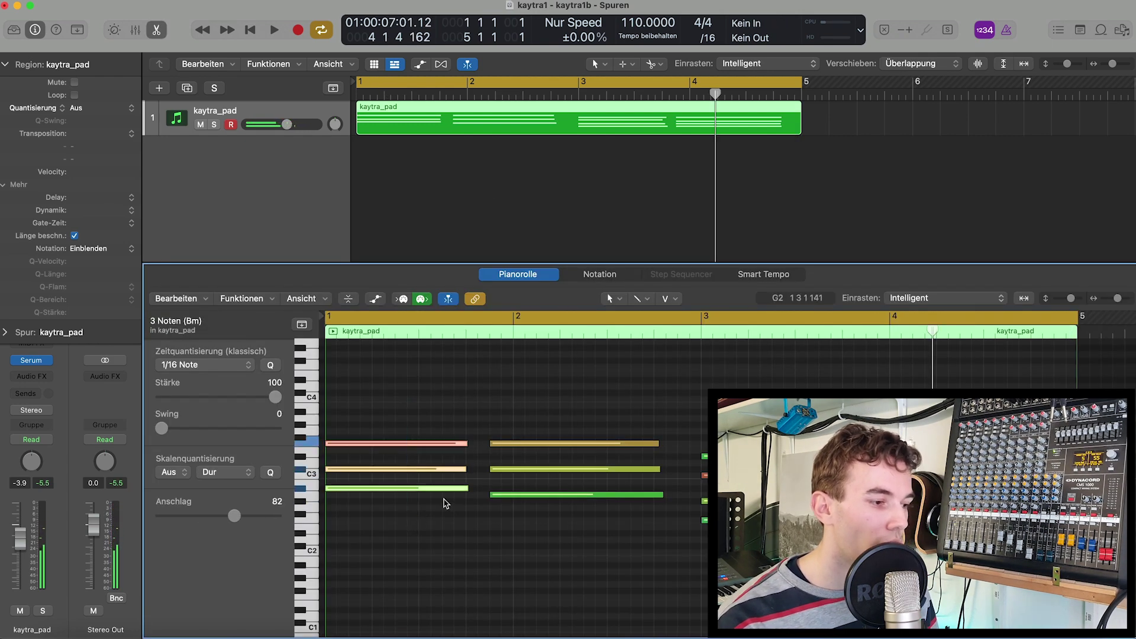
left_click_drag(681, 417, 752, 527)
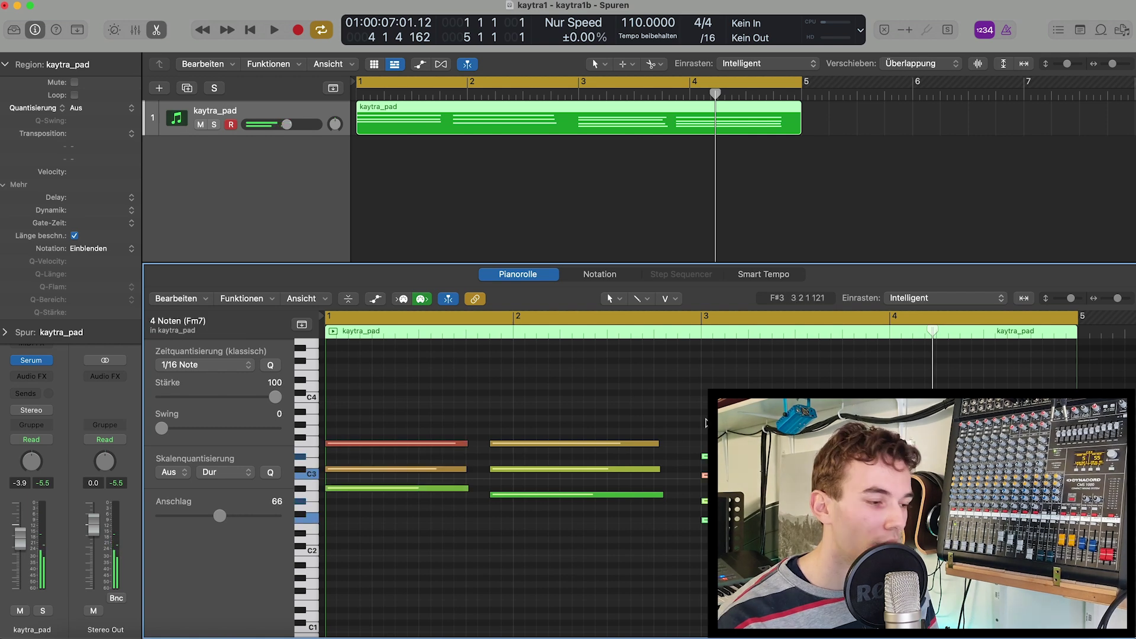
left_click(453, 488)
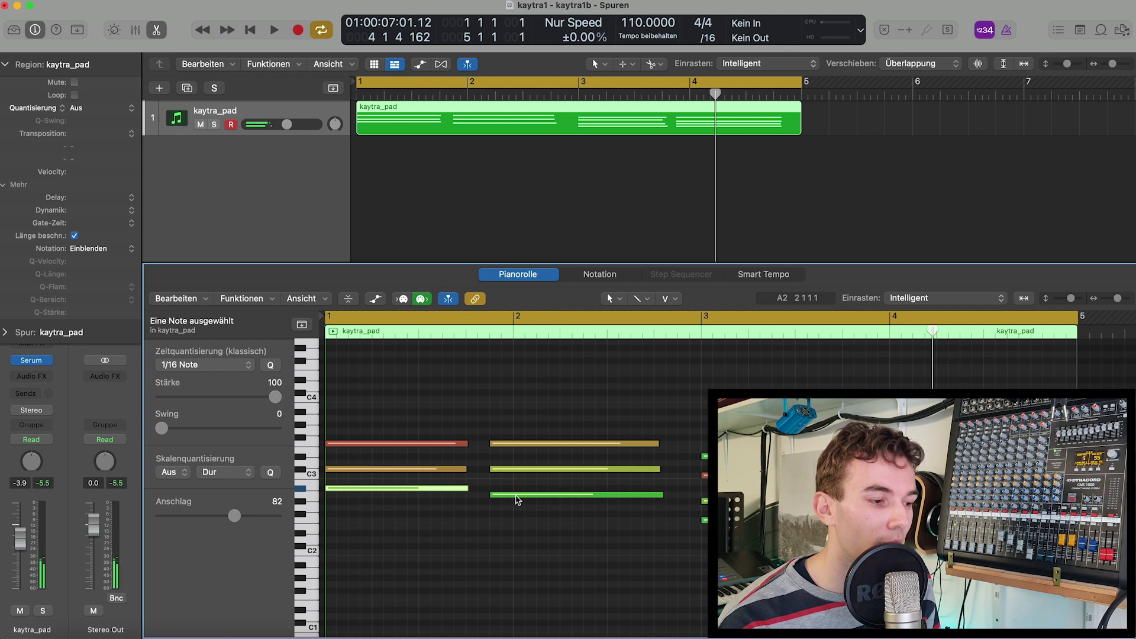
left_click(516, 495)
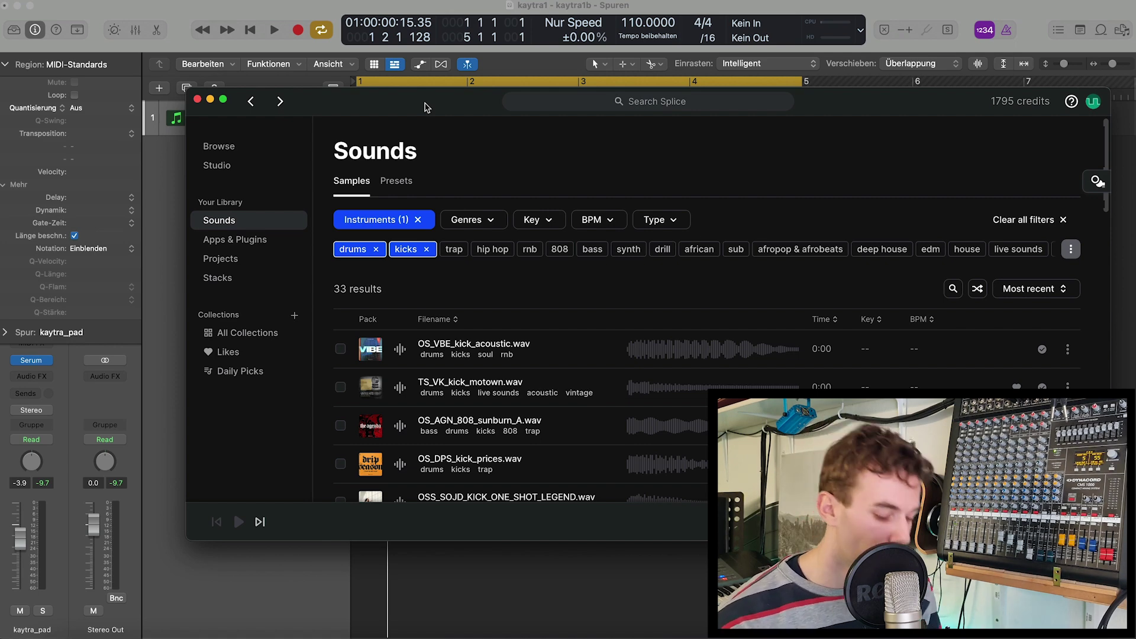
Step: Audition the kick one-shots in the Splice library and settle on SO_DC_kick_murda.wav
key("Down")
key("Down")
key("Down")
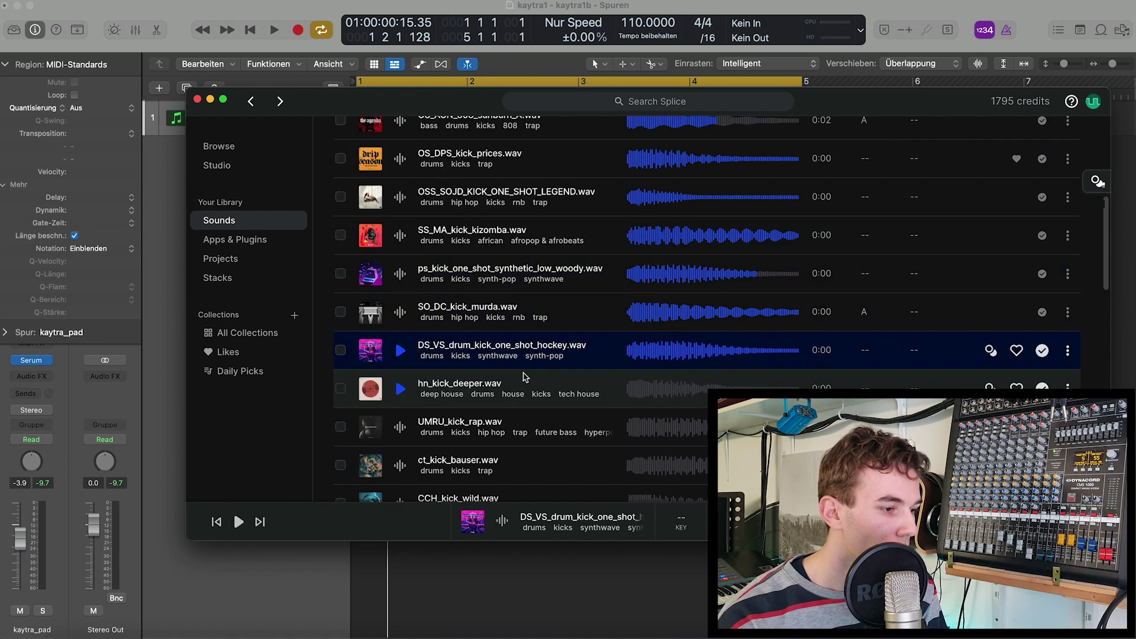
key("Down")
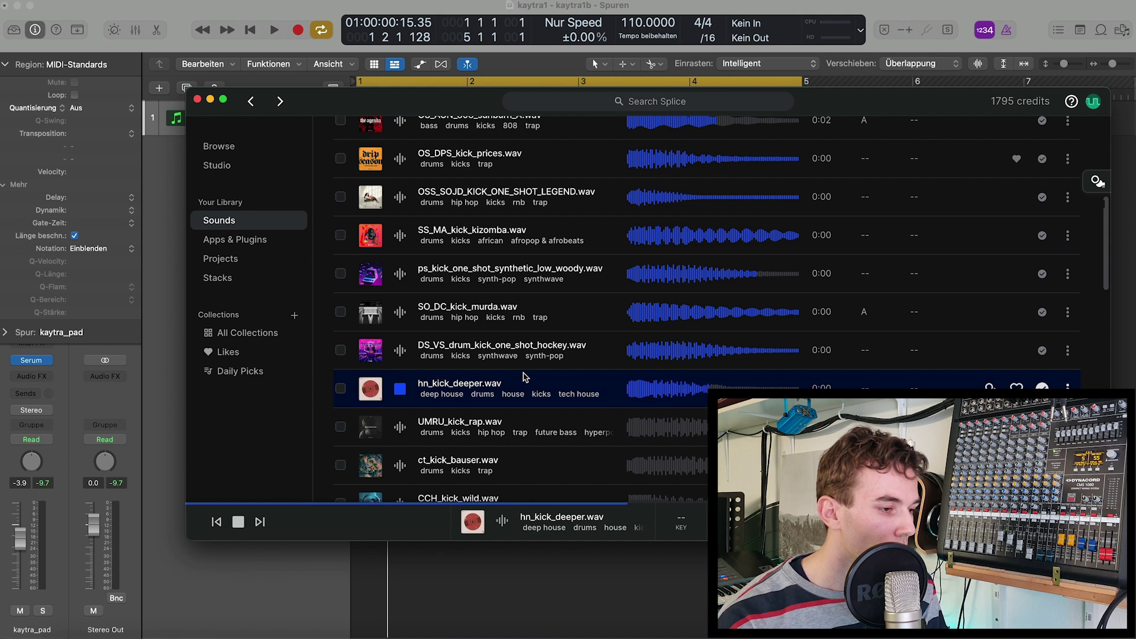
key("Up")
key("Up")
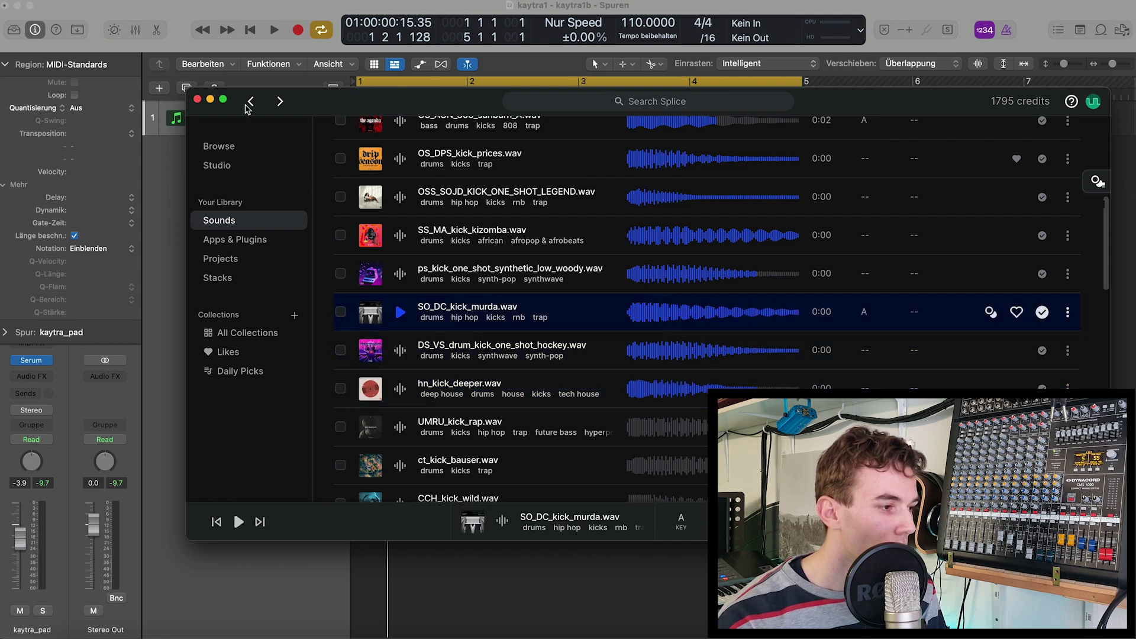
Step: Place SO_DC_kick_murda.wav on a new track in Logic Pro and repeat it on every beat of bars 1 to 4
left_click_drag(359, 111, 685, 81)
left_click_drag(713, 288, 467, 223)
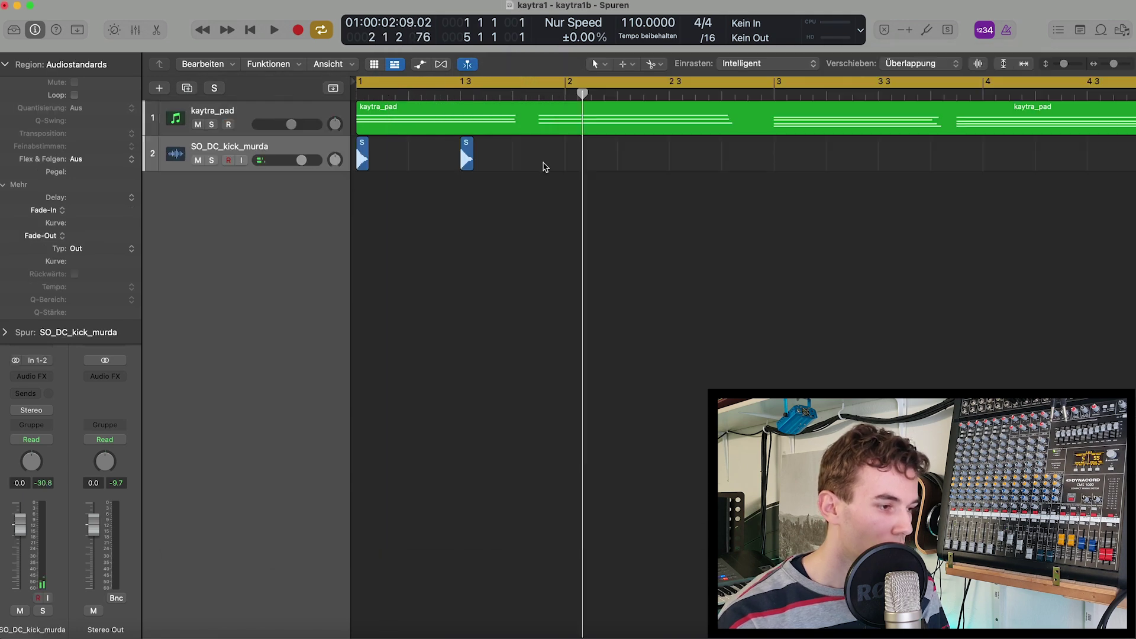
left_click(566, 93)
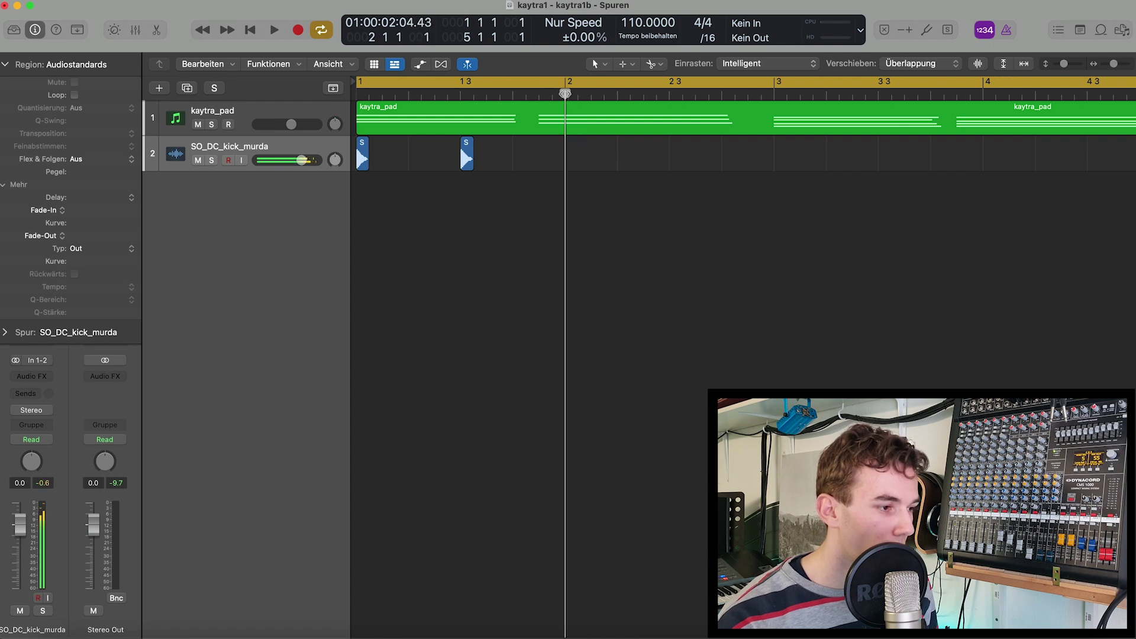
left_click_drag(550, 93, 562, 93)
left_click(467, 166)
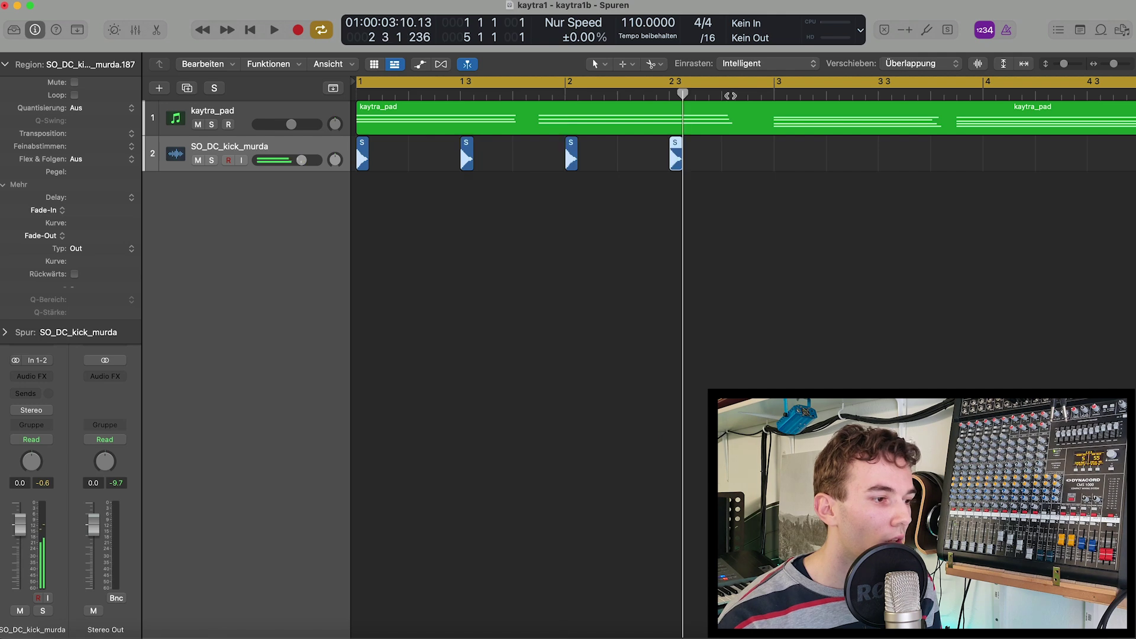
left_click(775, 94)
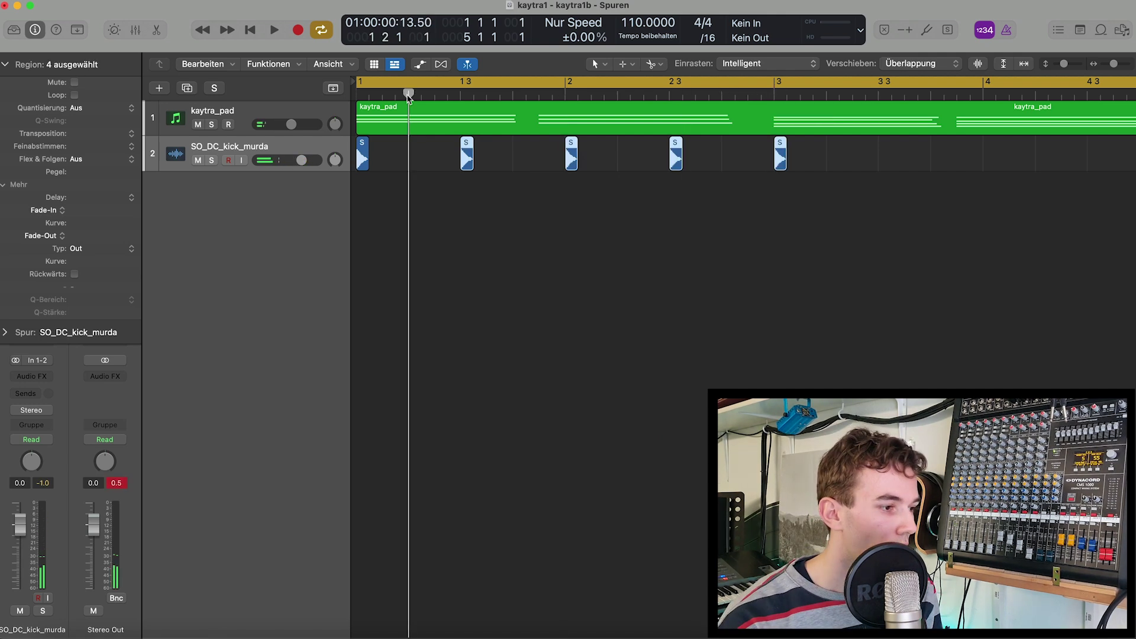
key("super+v")
key("space")
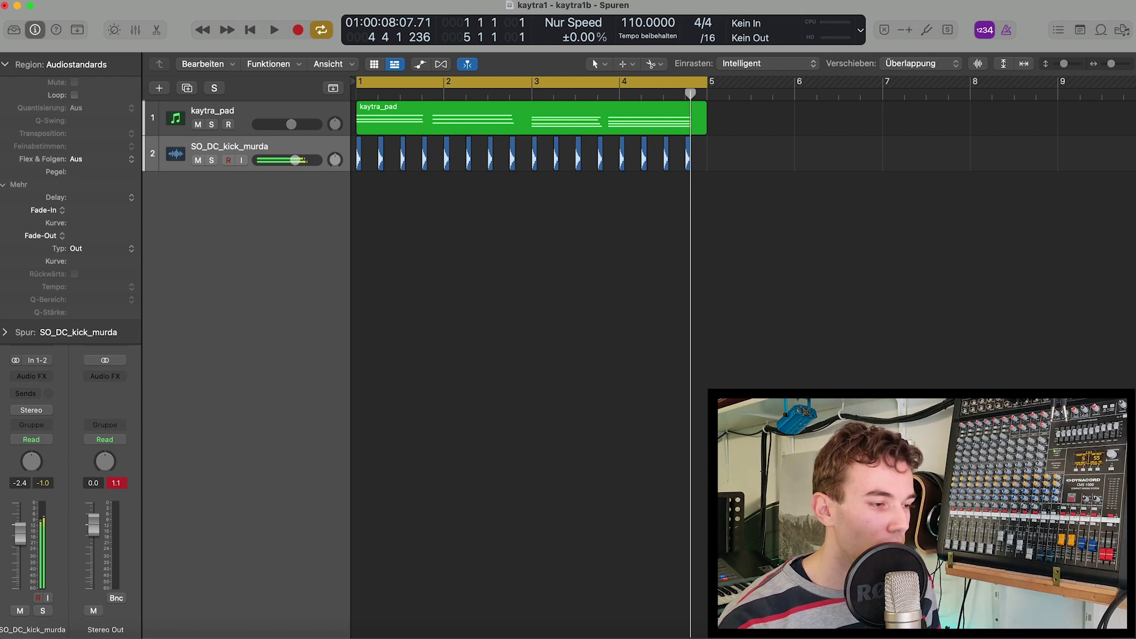
Step: Switch to Splice, filter the drum samples to claps and audition the clap one-shots
key("super+Tab")
scroll(509, 260, "up", 5)
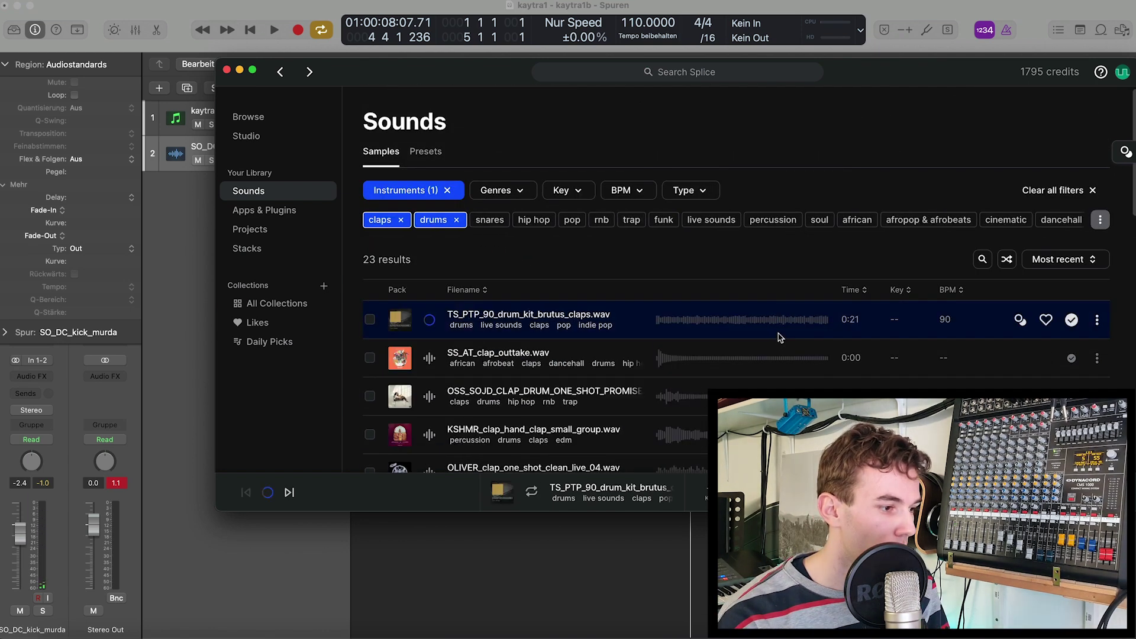
key("Down")
scroll(779, 334, "down", 3)
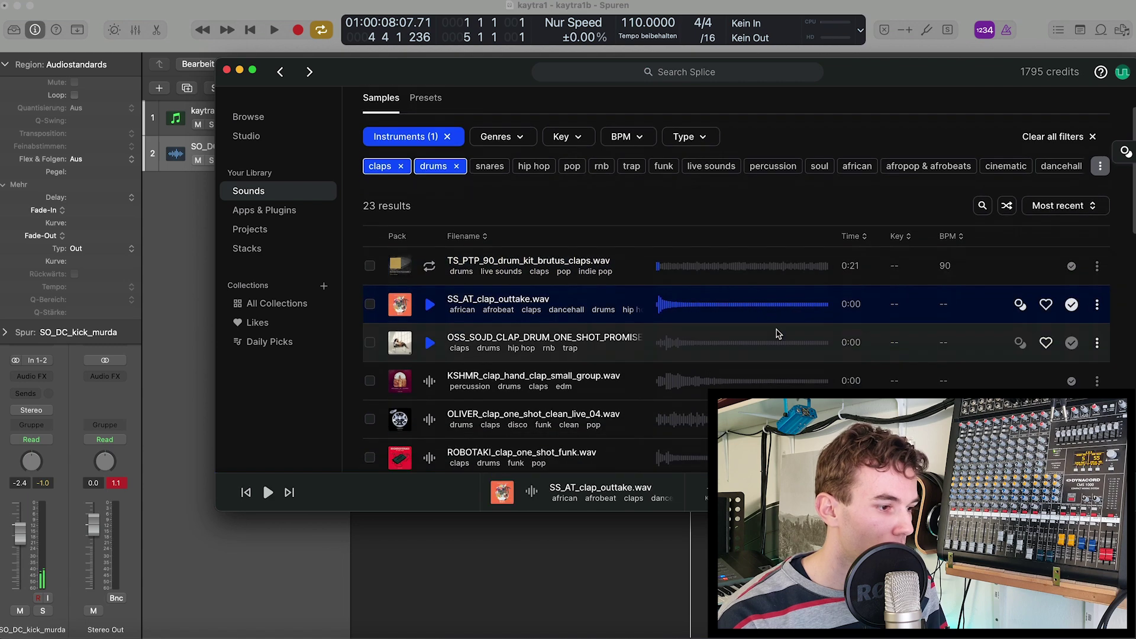
key("Down")
key("Down")
key("Up")
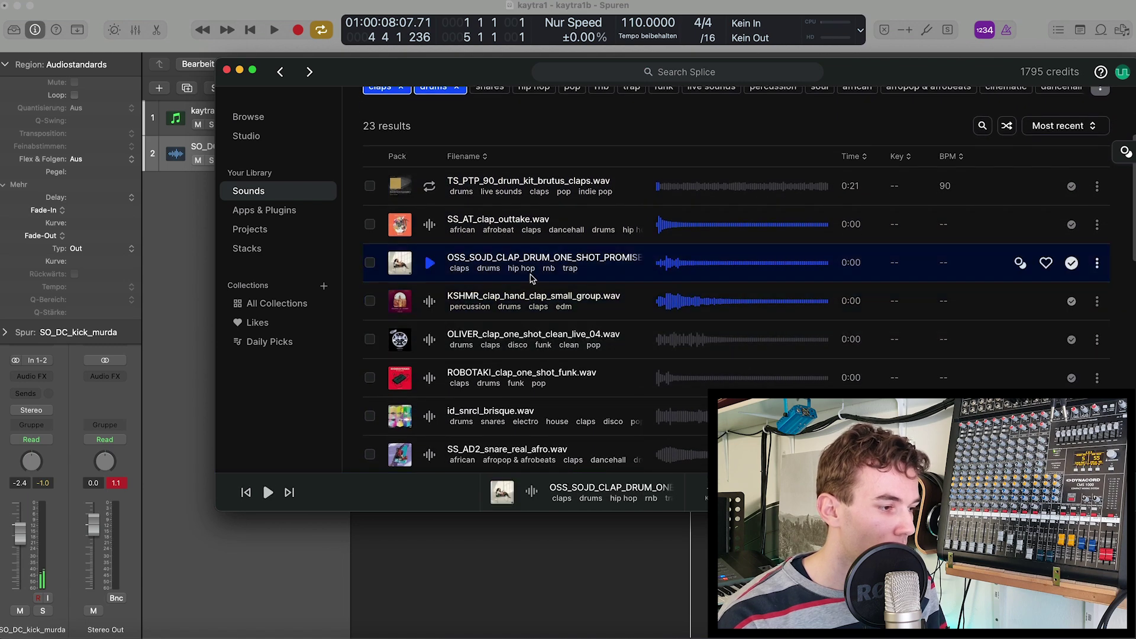
key("Down")
key("Down")
key("Up")
key("Up")
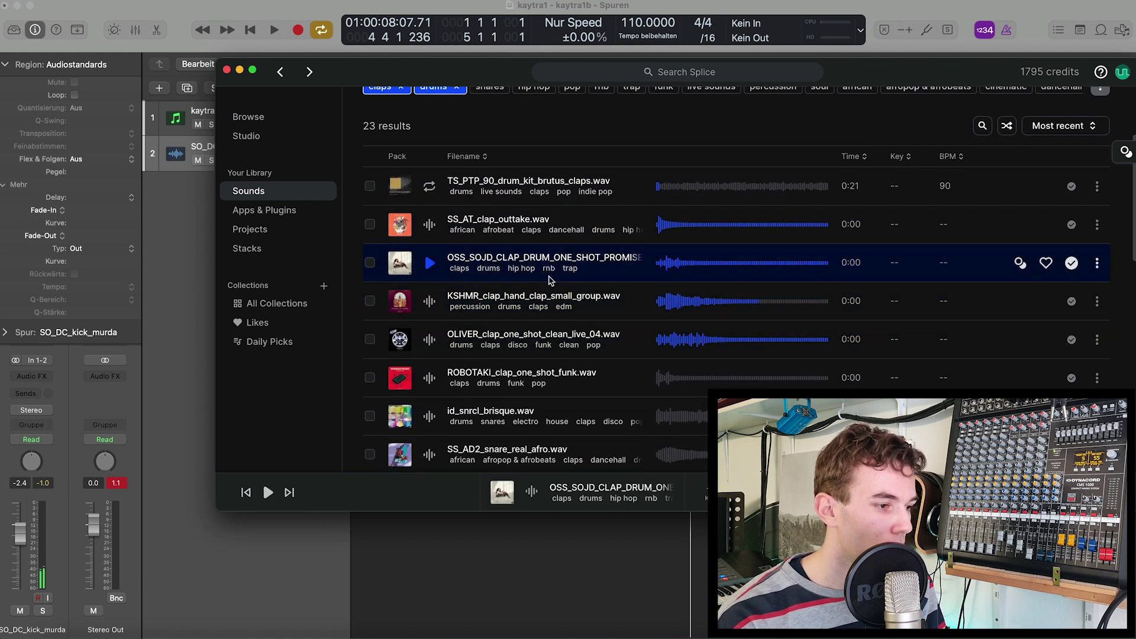
Step: Add the OSS_SOJD_CLAP_DRUM_ONE_SHOT_PROMISE sample to the Logic arrangement as a new track in bar 1 and close the Splice window
left_click_drag(387, 104, 732, 79)
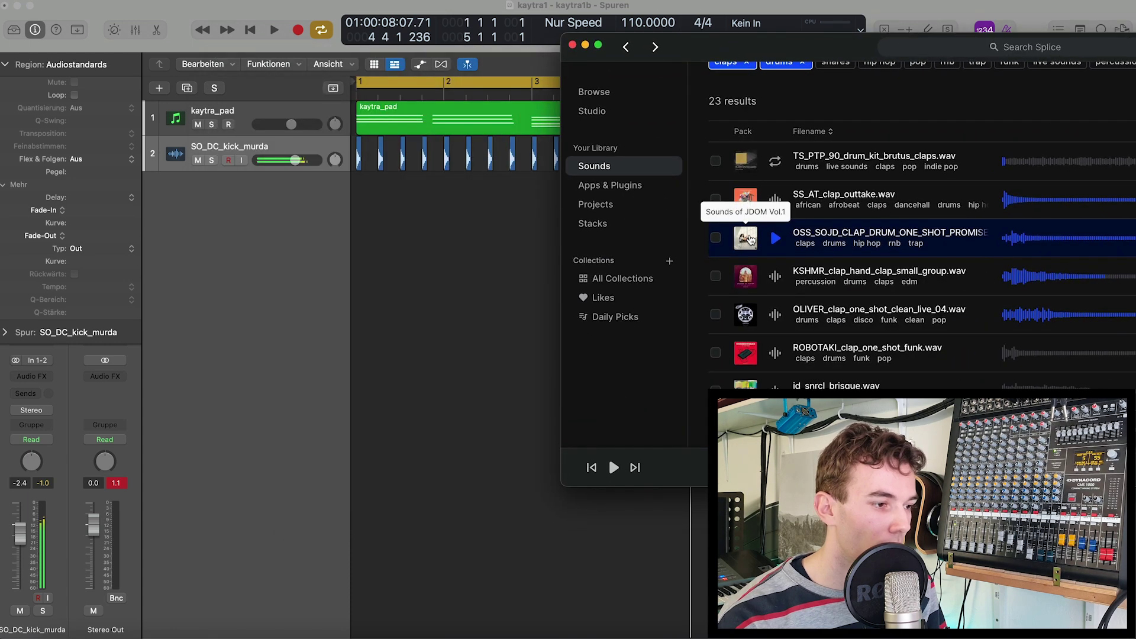
left_click_drag(745, 237, 405, 213)
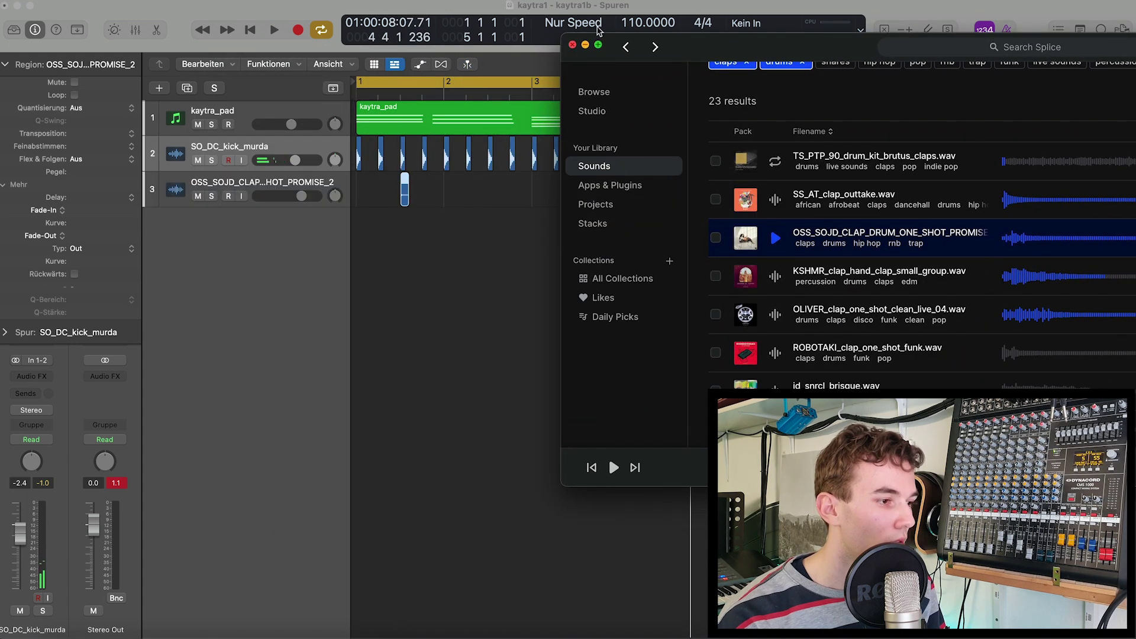
left_click(571, 46)
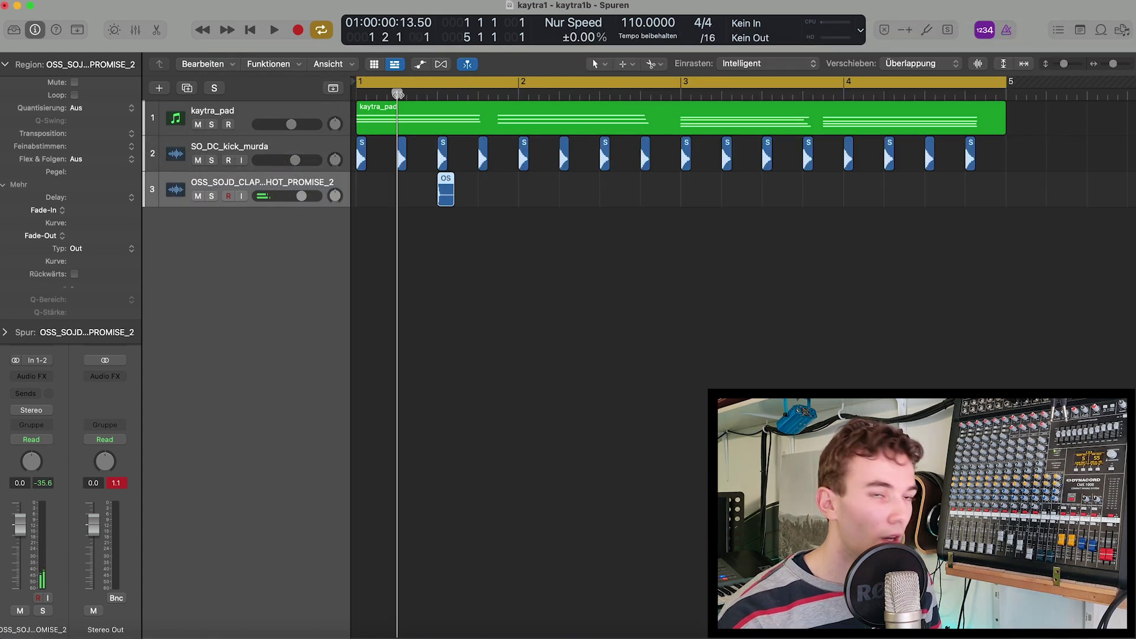
Step: Copy the clap onto beats 2 and 4 of bars 1 to 4 and play back the loop
key("super+v")
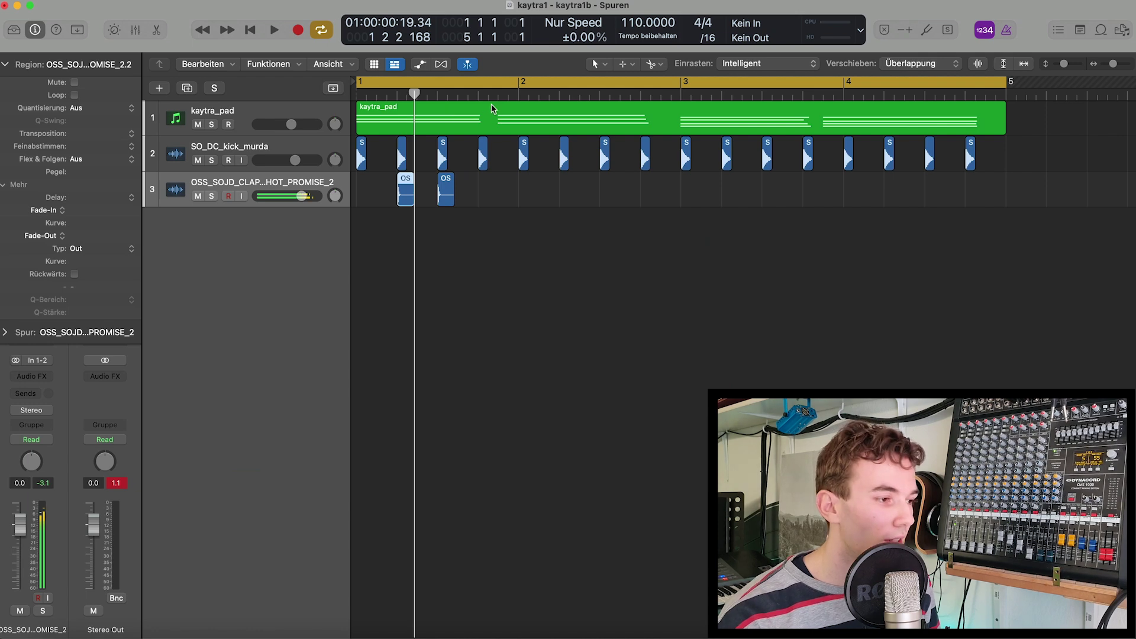
left_click_drag(445, 197, 486, 195)
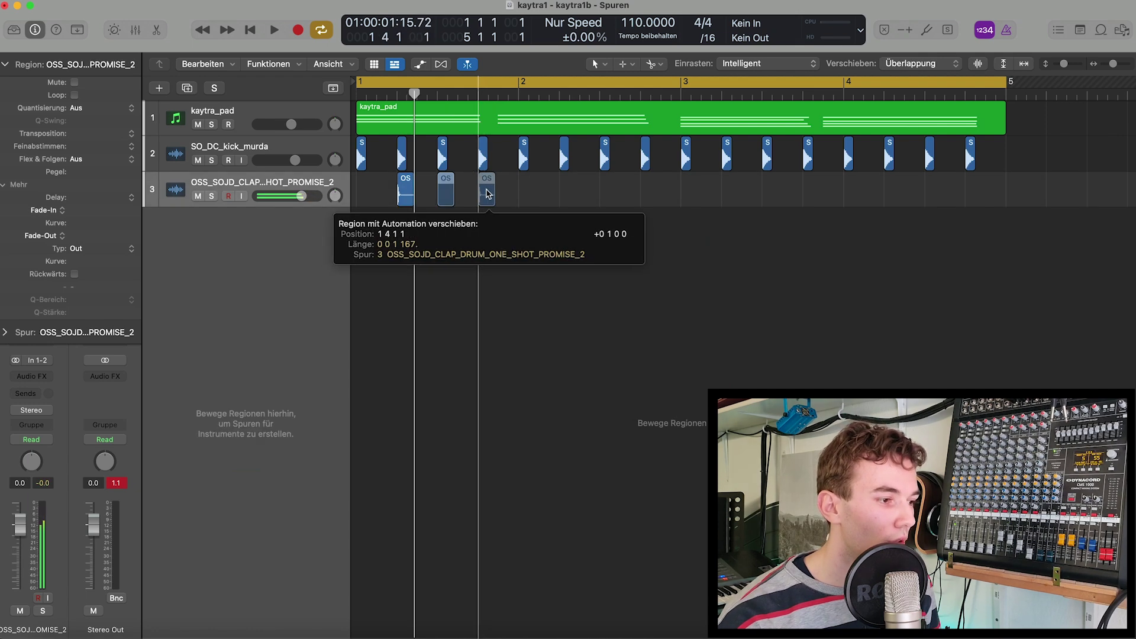
left_click_drag(486, 194, 486, 194)
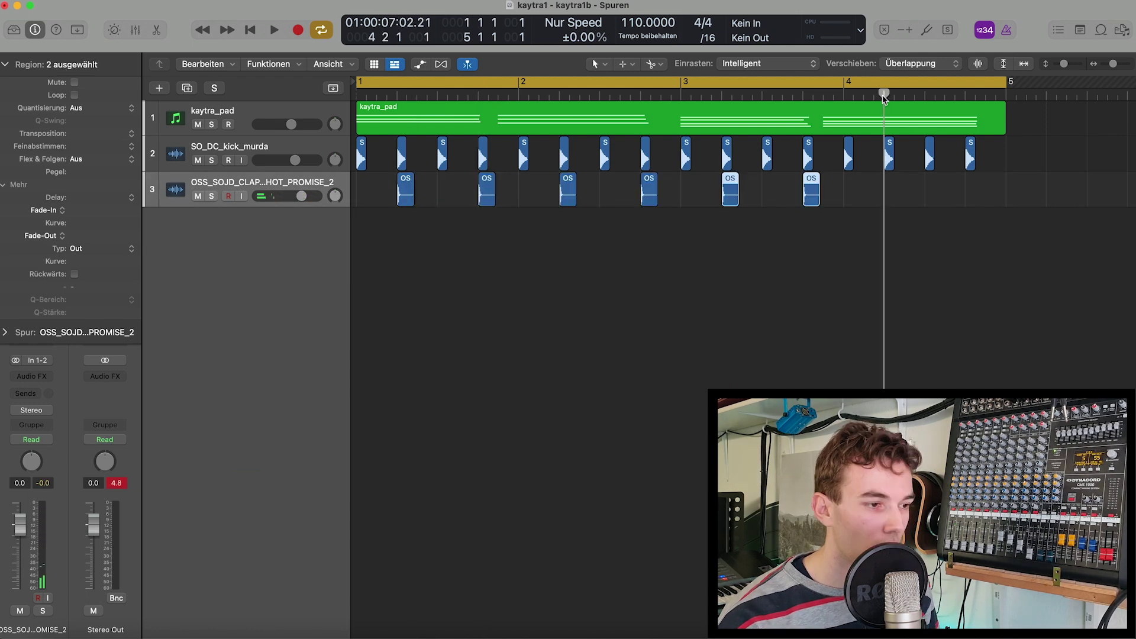
key("super+v")
key("space")
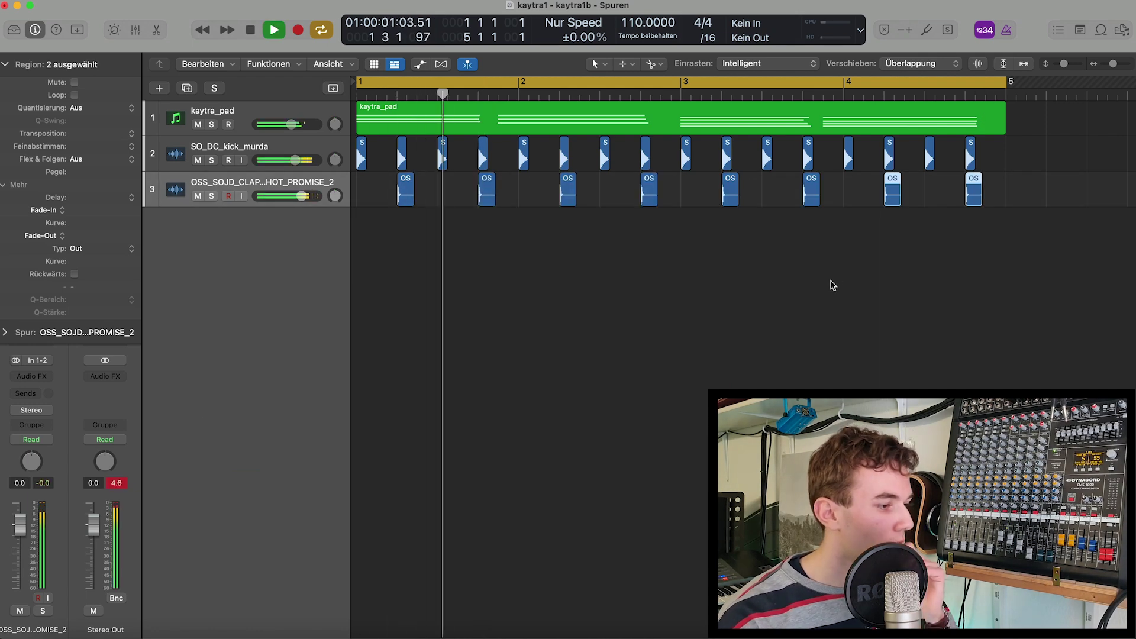
left_click(799, 353)
key("space")
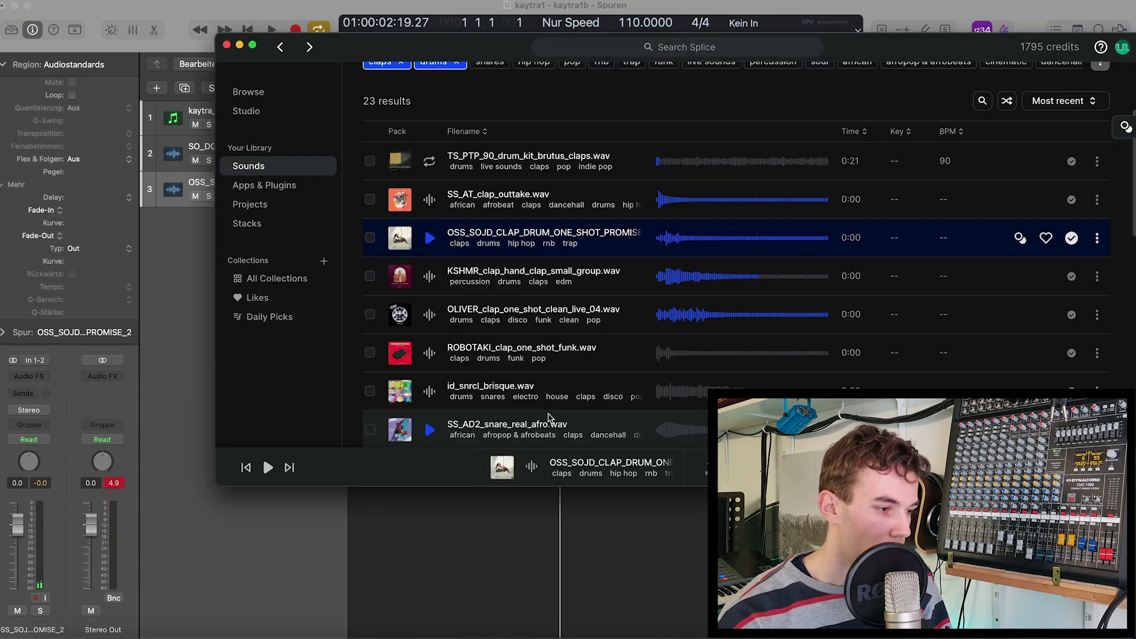
Step: Audition further clap samples in Splice for a second layer, from OLIVER_clap_one_shot_clean_live_04.wav to ROBOTAKI_clap_one_shot_funk.wav
key("Down")
key("Down")
key("Down")
key("Up")
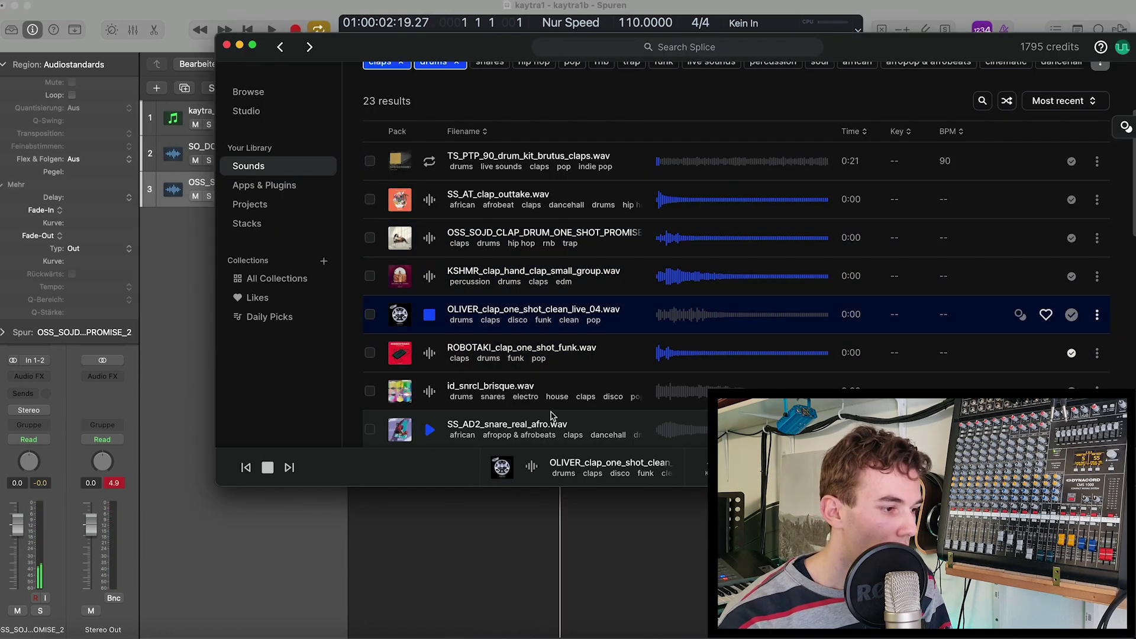
key("Down")
scroll(559, 410, "down", 2)
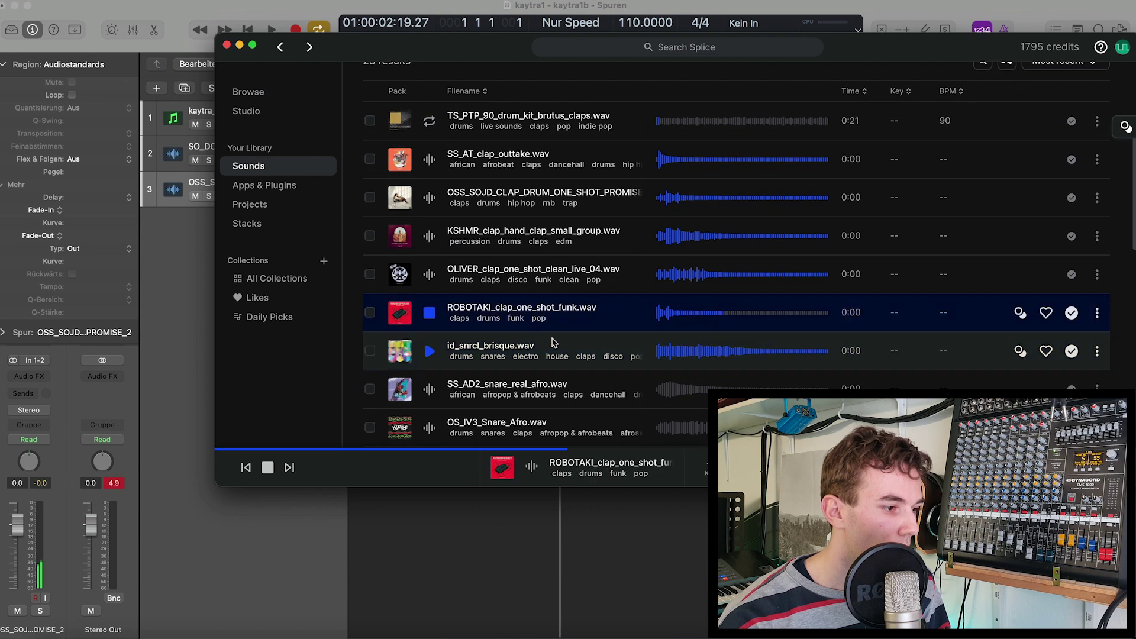
Step: Add ROBOTAKI_clap_one_shot_funk.wav on a new Logic track and layer it on beats 2 and 4 of bars 1 to 4
left_click_drag(400, 47, 647, 34)
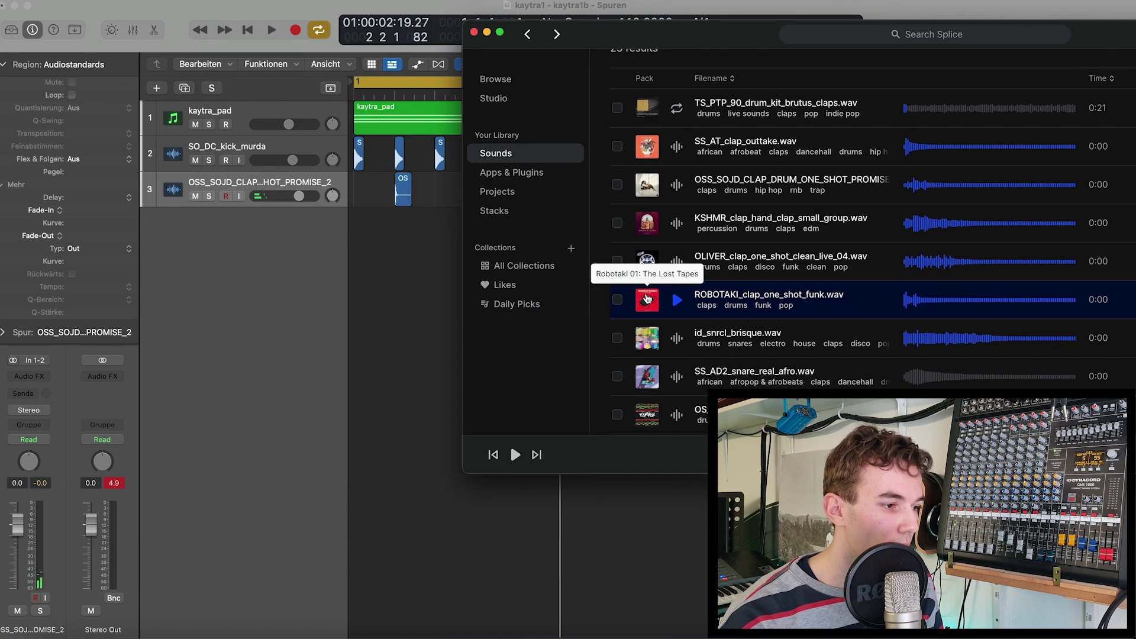
left_click_drag(648, 299, 417, 228)
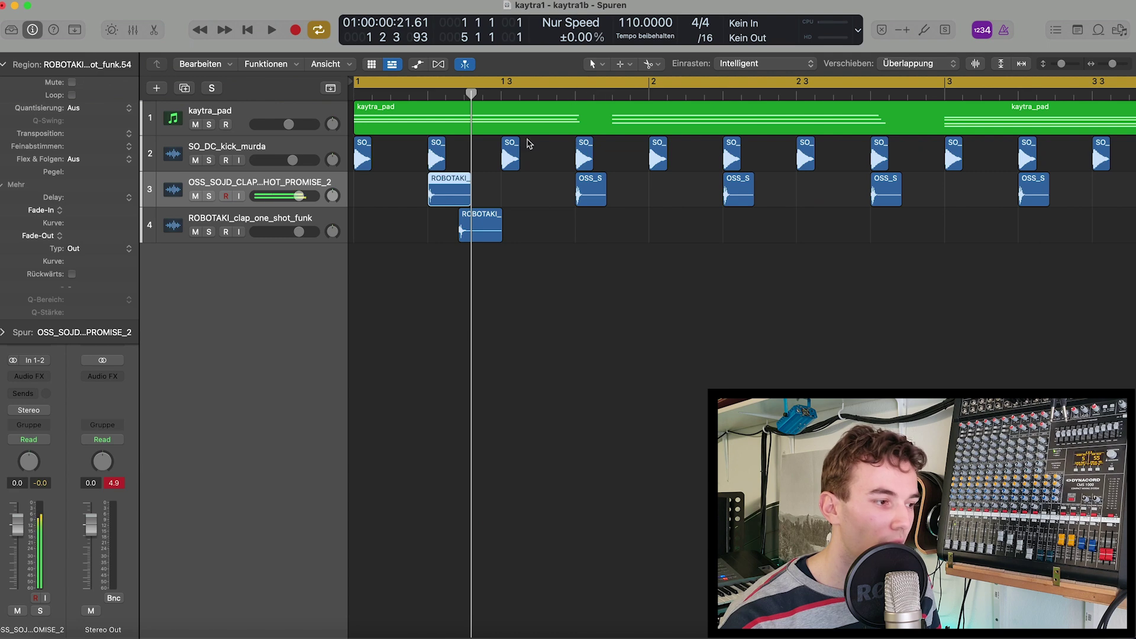
left_click_drag(449, 193, 448, 228)
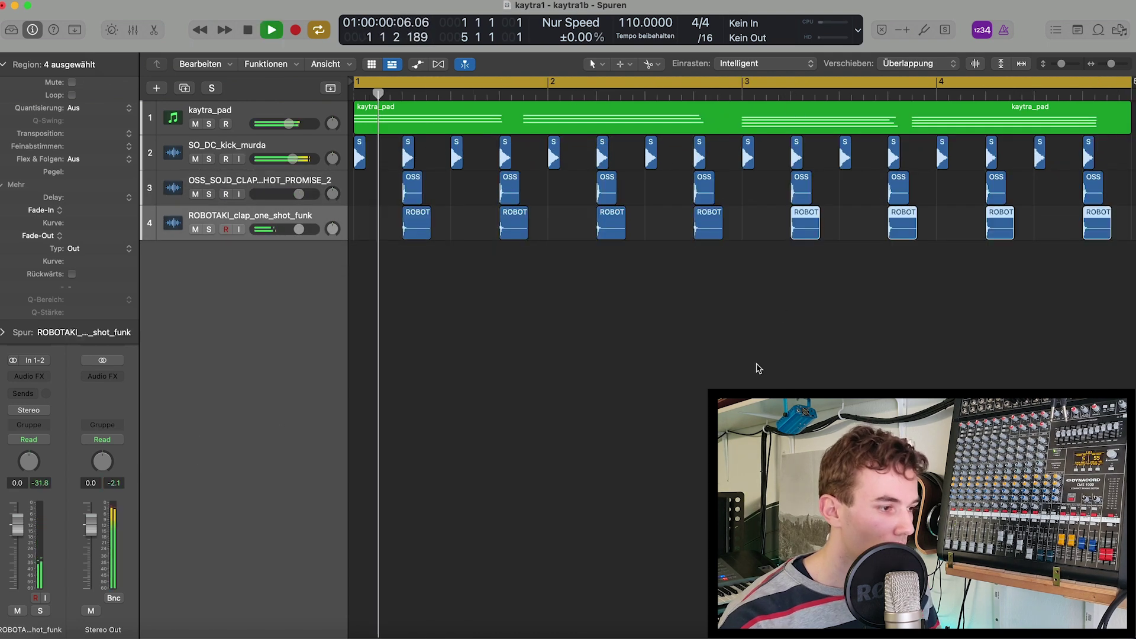
left_click(705, 403)
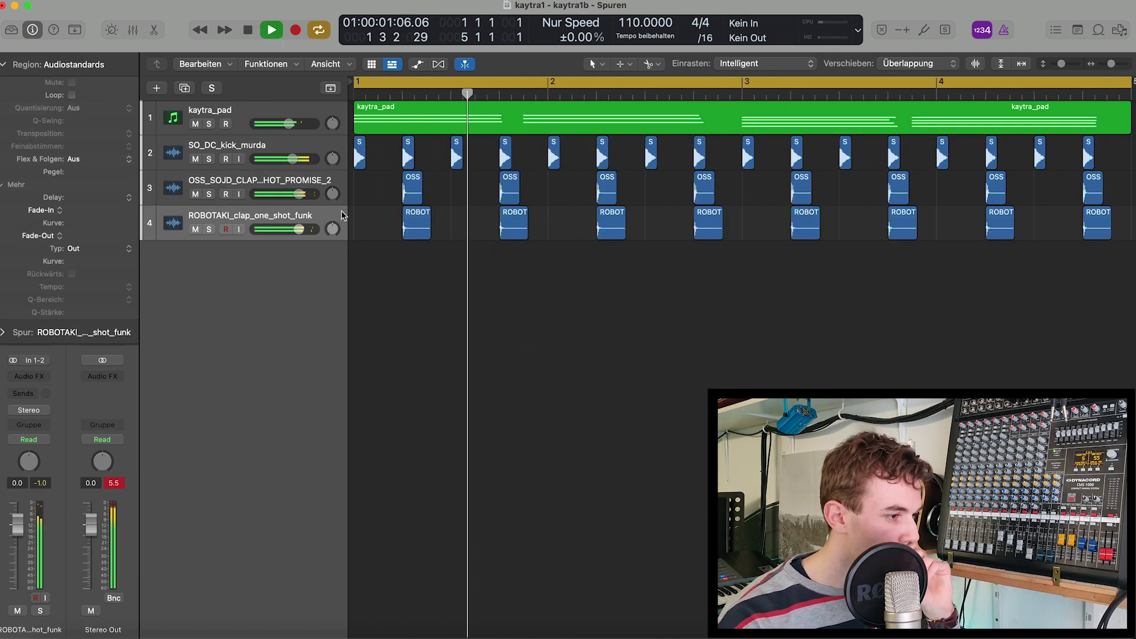
Step: Solo the two clap tracks in turn during playback to compare them, then restore the full mix and stop
left_click(210, 194)
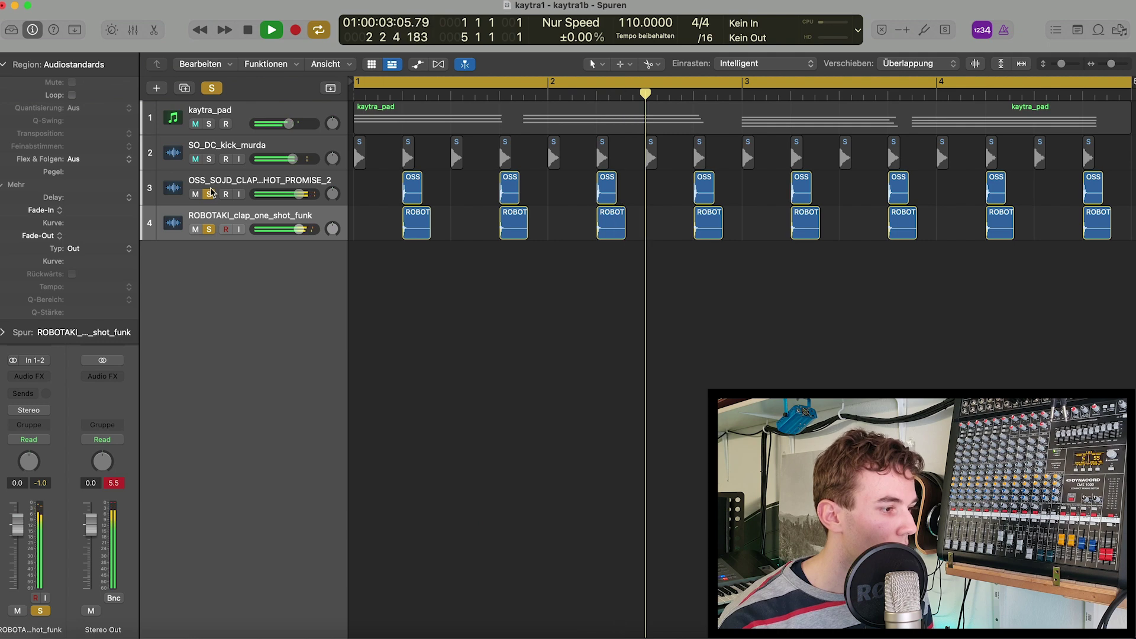
left_click(209, 230)
left_click(210, 195)
left_click(210, 229)
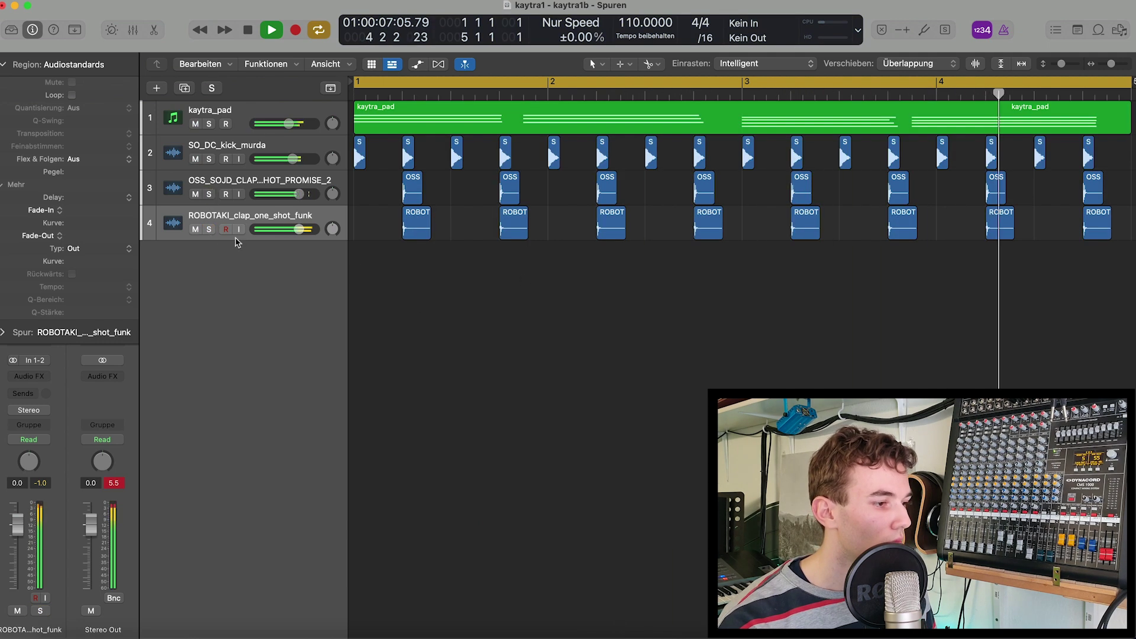
scroll(609, 360, "right", 2)
key("space")
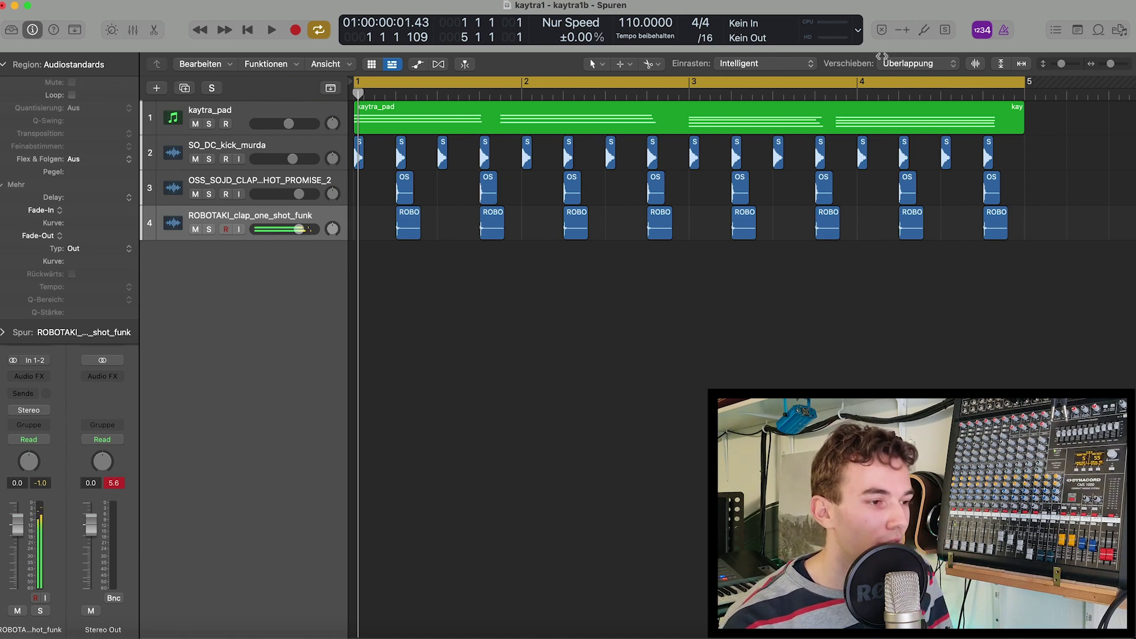
Step: Find a snare in Splice and place TSP_NOISIA_snare_new_fm_no_tone on a new track, with an extra hit just before beat 3 of bar 1
key("super+Tab")
left_click(462, 183)
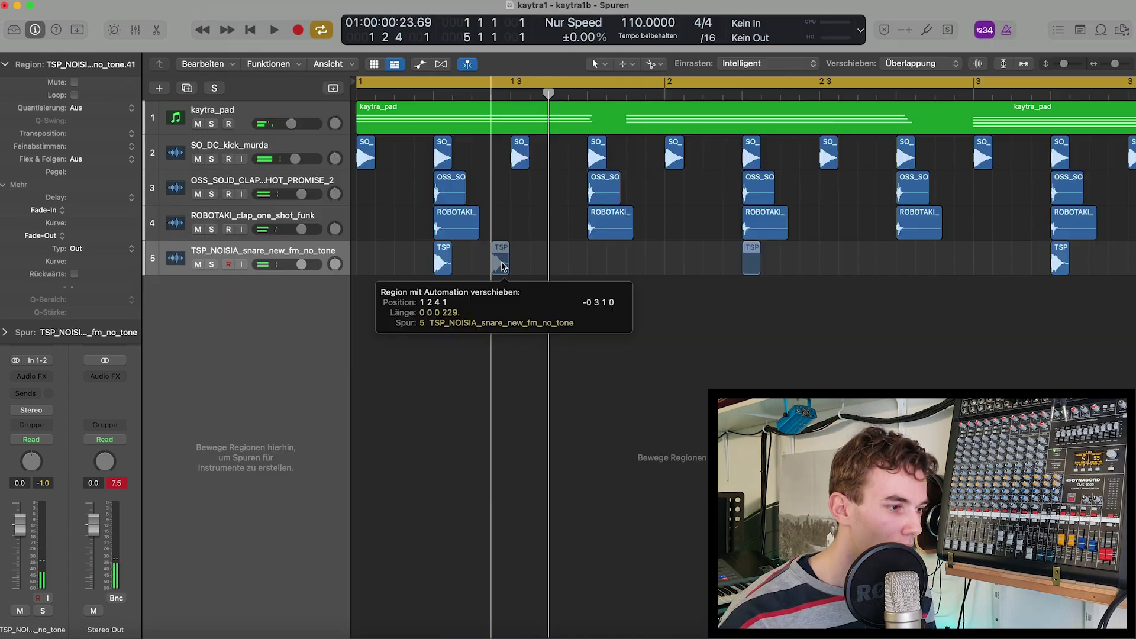
left_click_drag(468, 261, 503, 261)
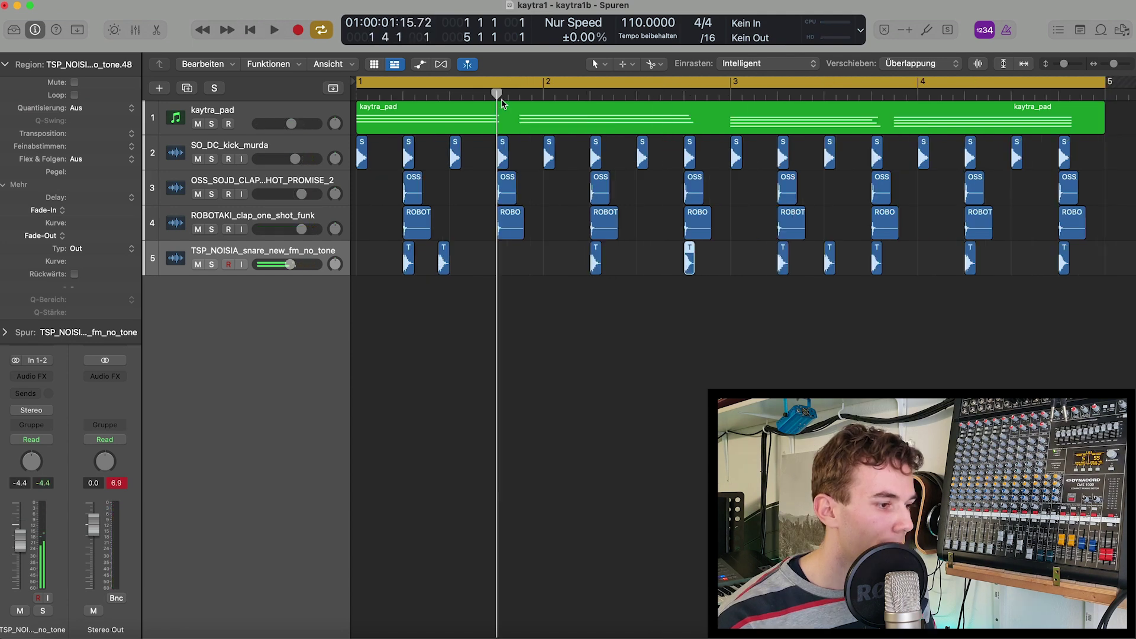
Step: Place snare hits on beats 2 and 4 through bar 4, add one on beat 3 of bar 3, and set the track to -4.4 dB
key("super+v")
key("space")
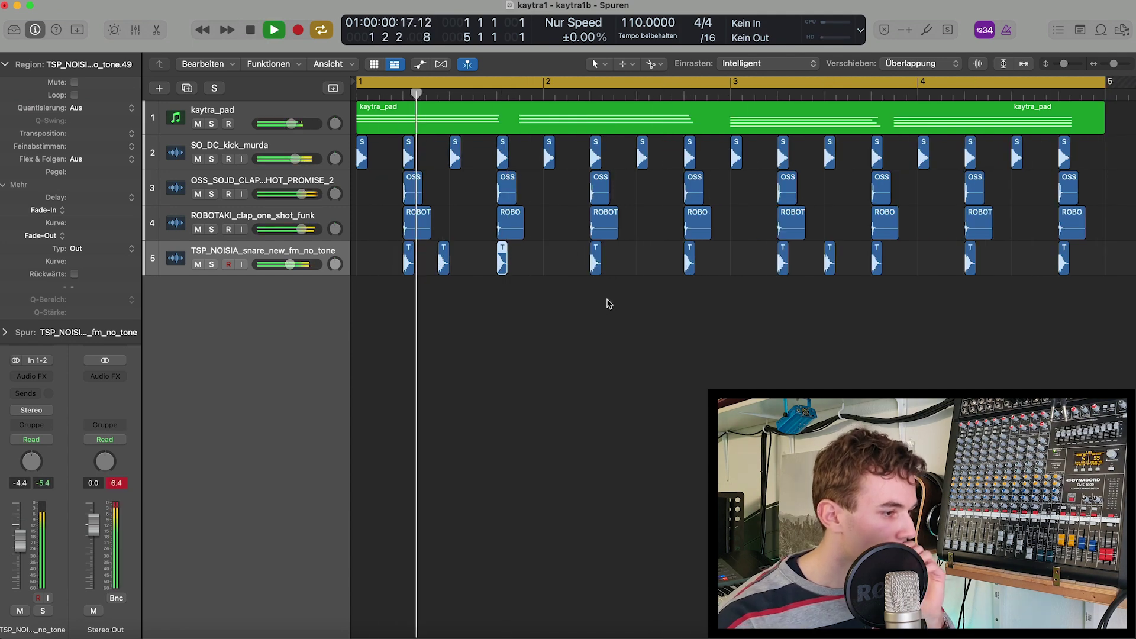
left_click(607, 307)
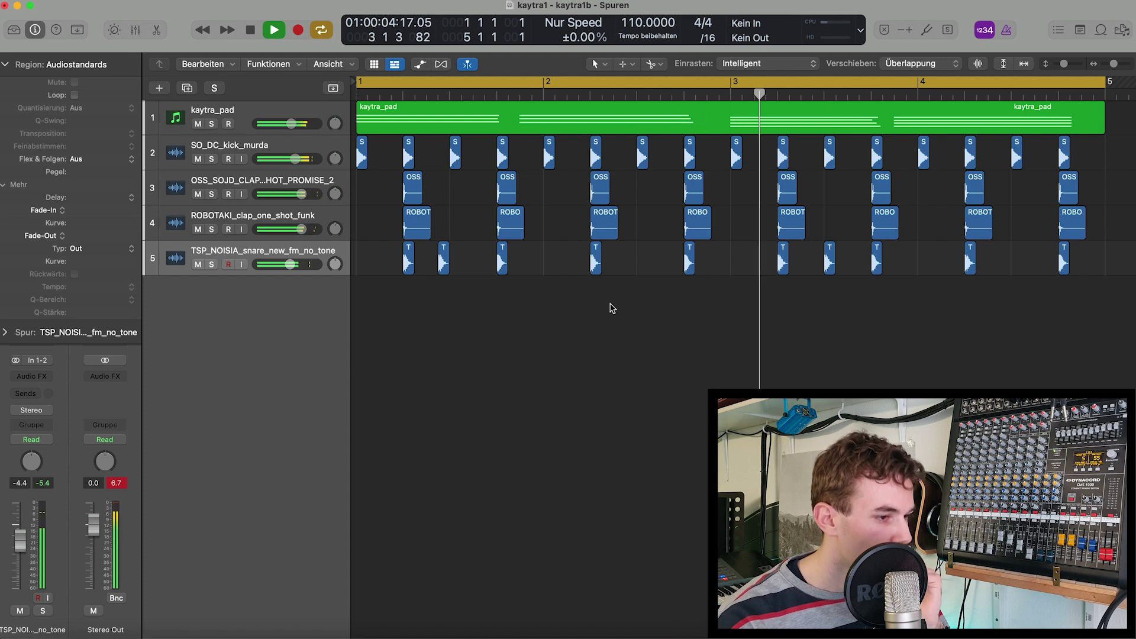
key("space")
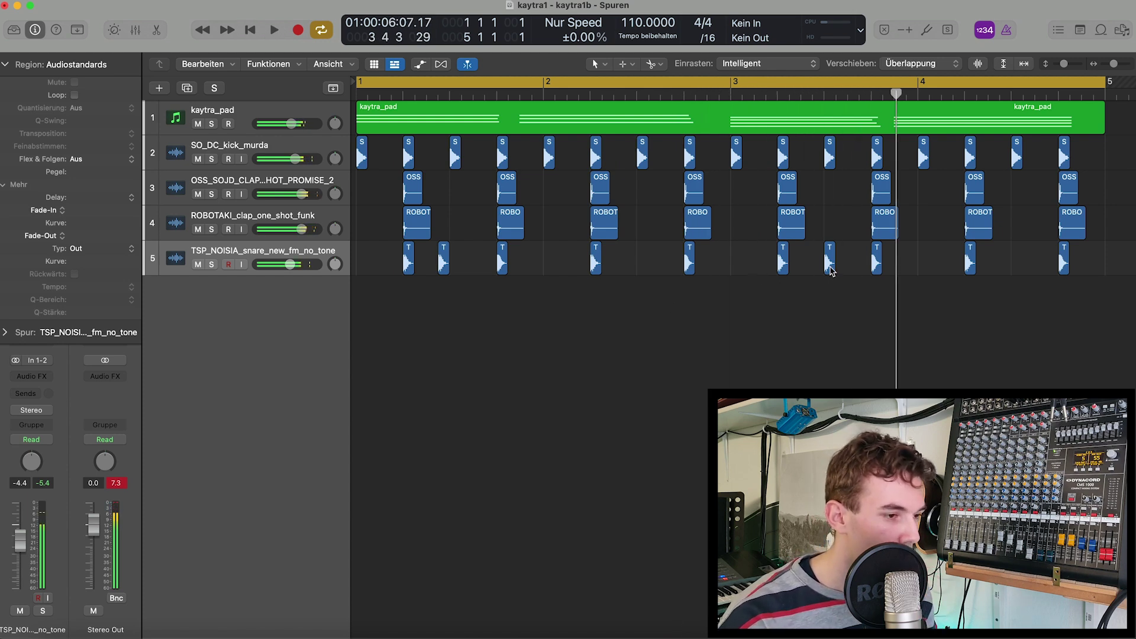
Step: Move the extra snare hit in bar 3 to just before beat 3 and set the snare track's volume to -6.0 dB during playback
key("super+Right")
key("super+Right")
left_click(762, 261)
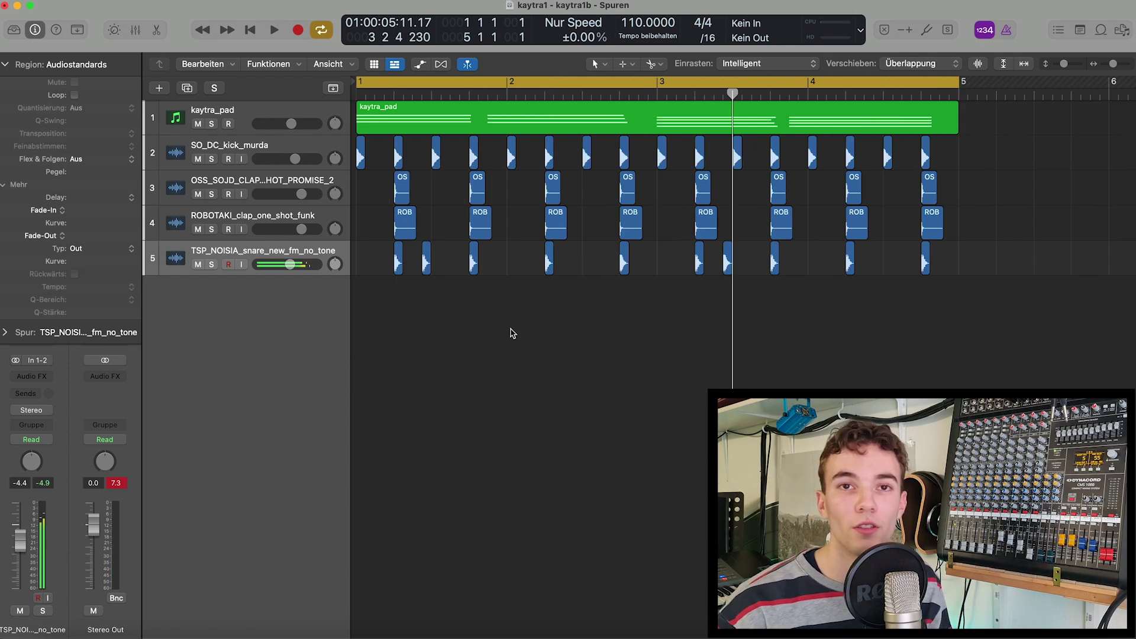
key("space")
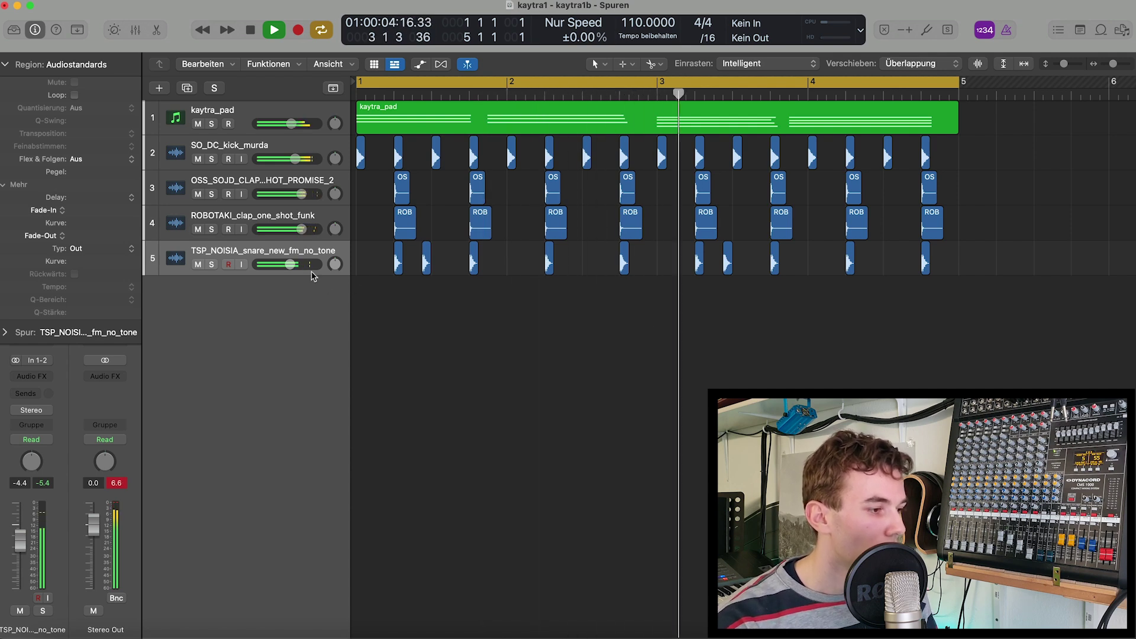
left_click_drag(290, 264, 286, 265)
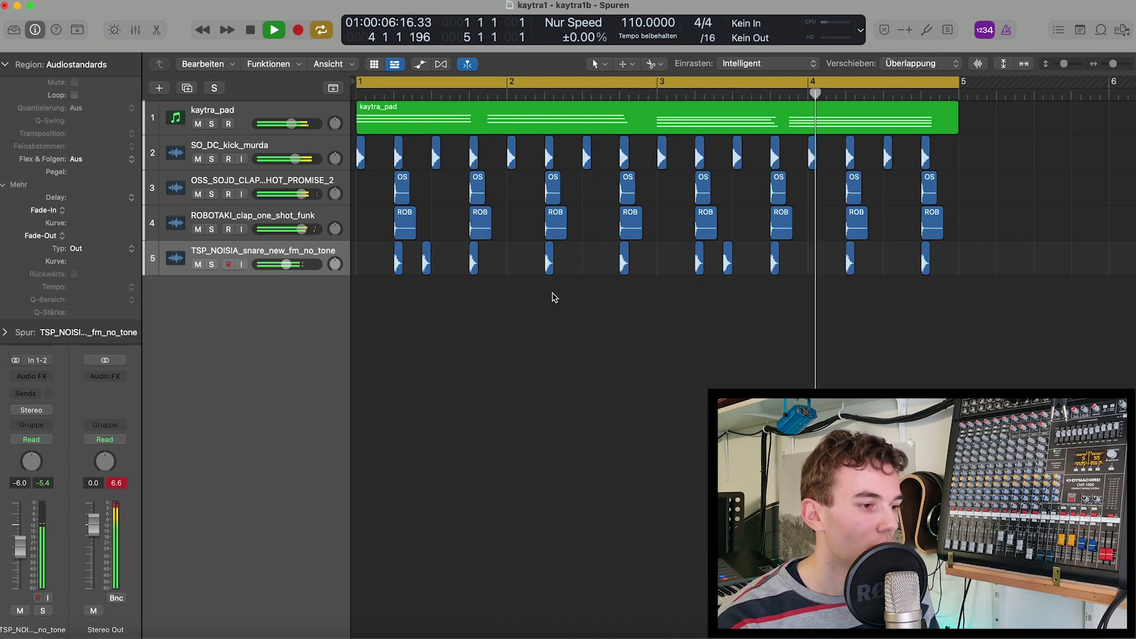
key("space")
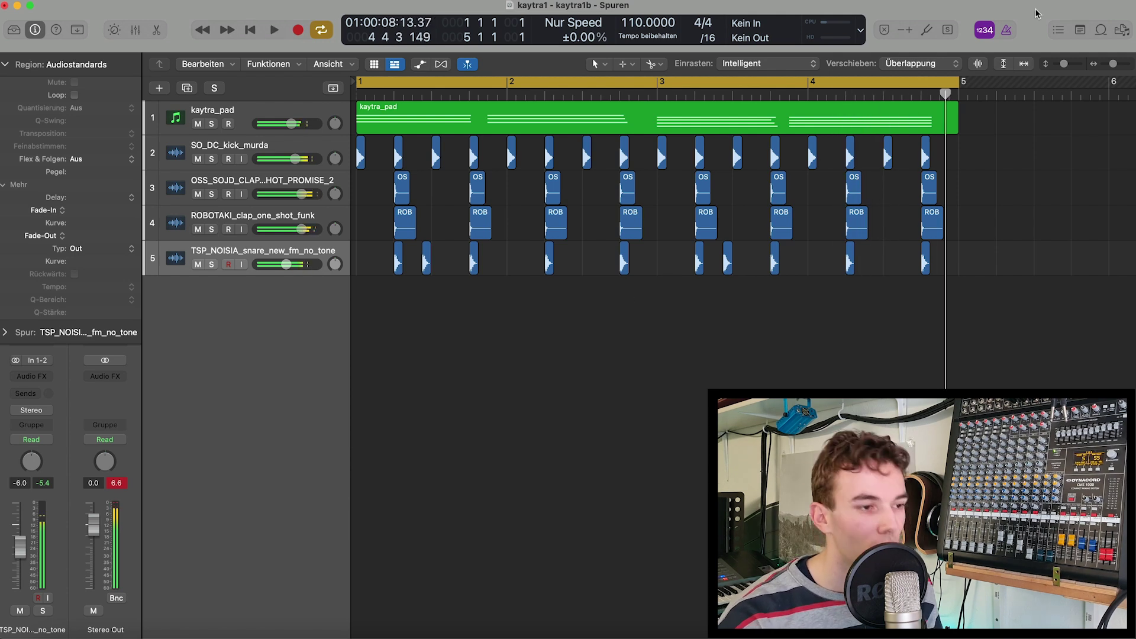
Step: Switch to Splice and audition hi-hat samples in the library, including SS_AD2_chh_short_low.wav and OS_FRNB_HiHat_Tick_Tick.wav
key("F11")
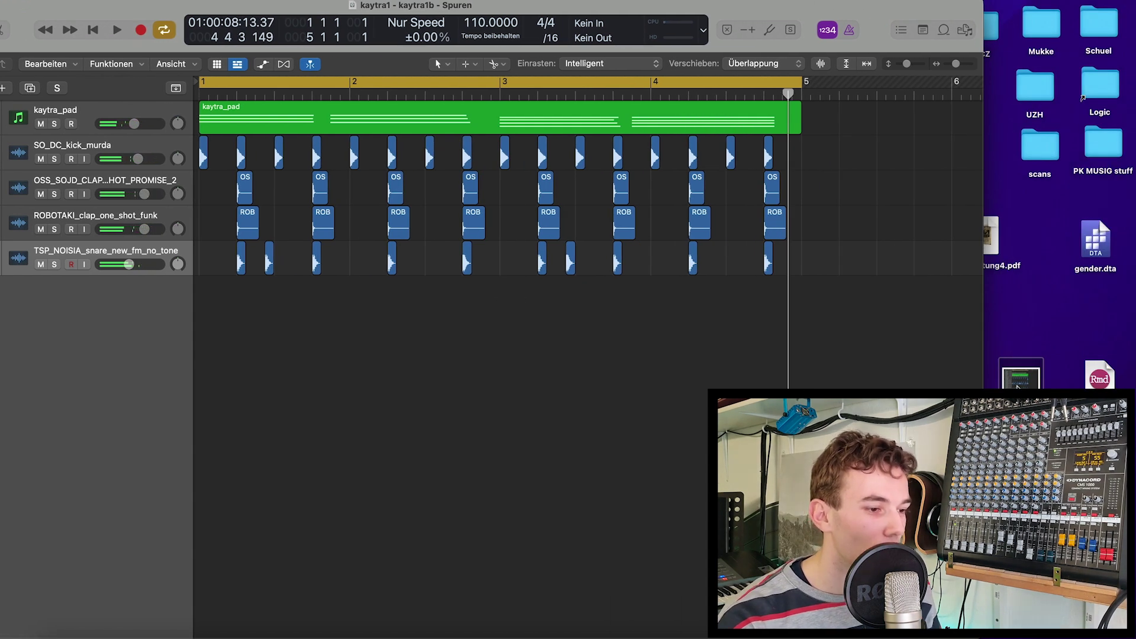
key("ctrl+Left")
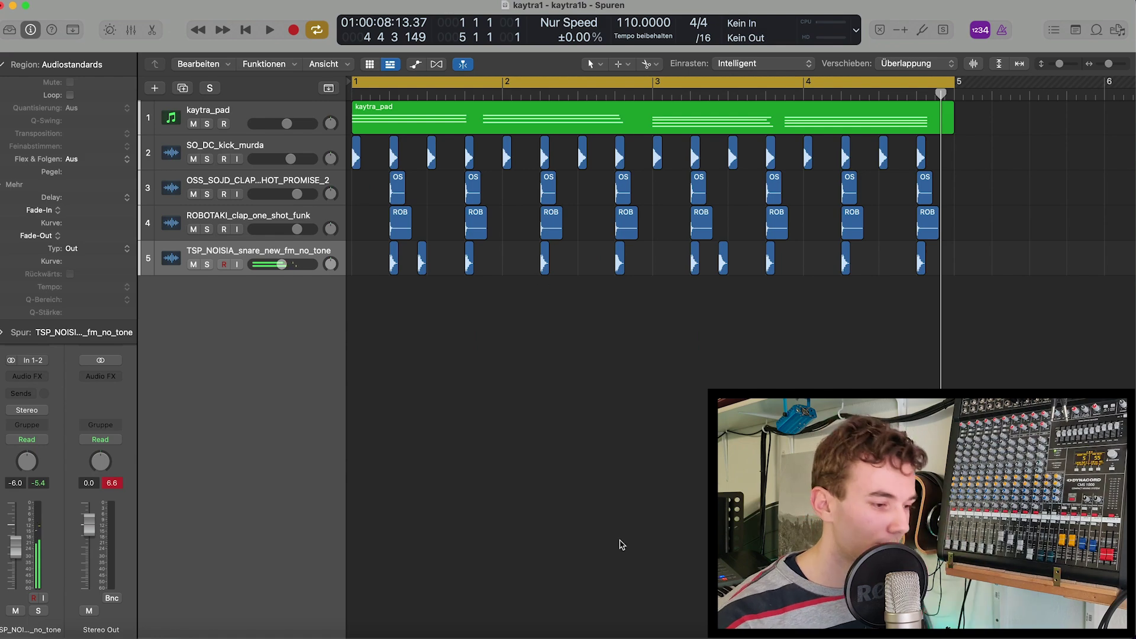
key("super+Tab")
left_click(608, 223)
key("Down")
scroll(608, 223, "down", 4)
key("Down")
key("Down")
key("Down")
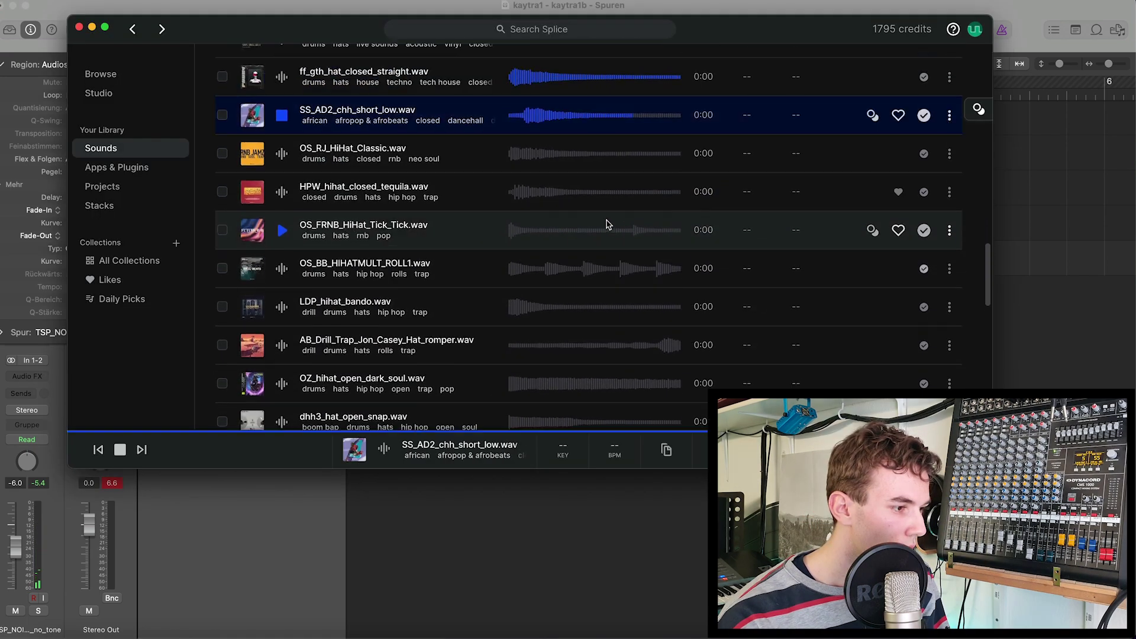
key("Down")
scroll(612, 241, "down", 4)
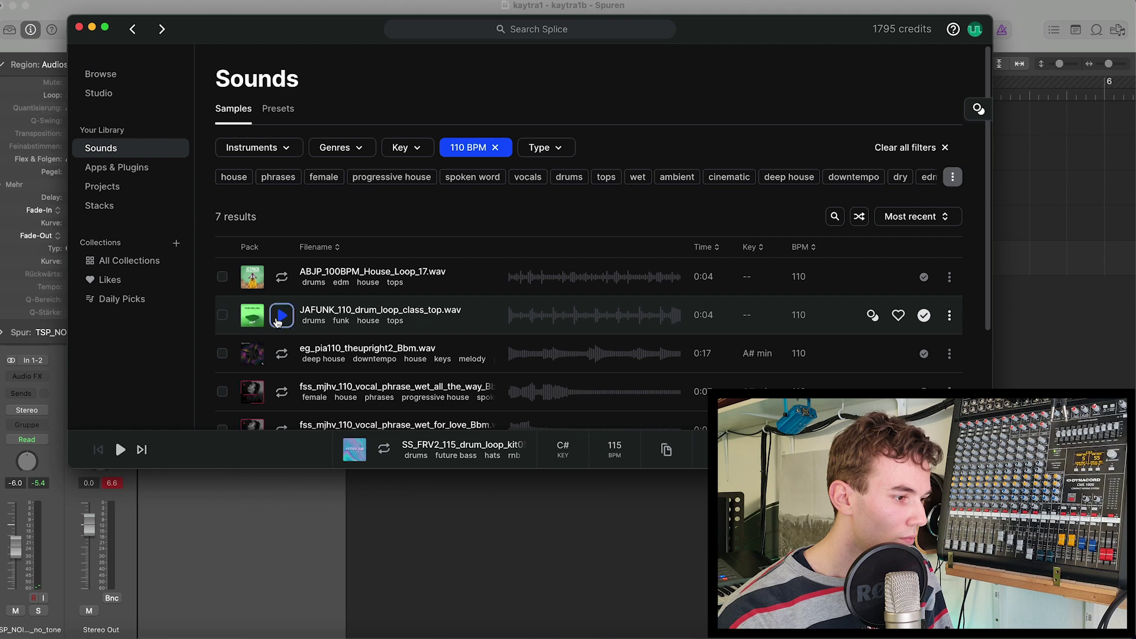
Step: Preview JAFUNK_110_drum_loop_class_top.wav in Splice's 110 BPM samples and place it on a new Logic track from the start of bar 1
left_click(280, 316)
left_click_drag(273, 31, 358, 13)
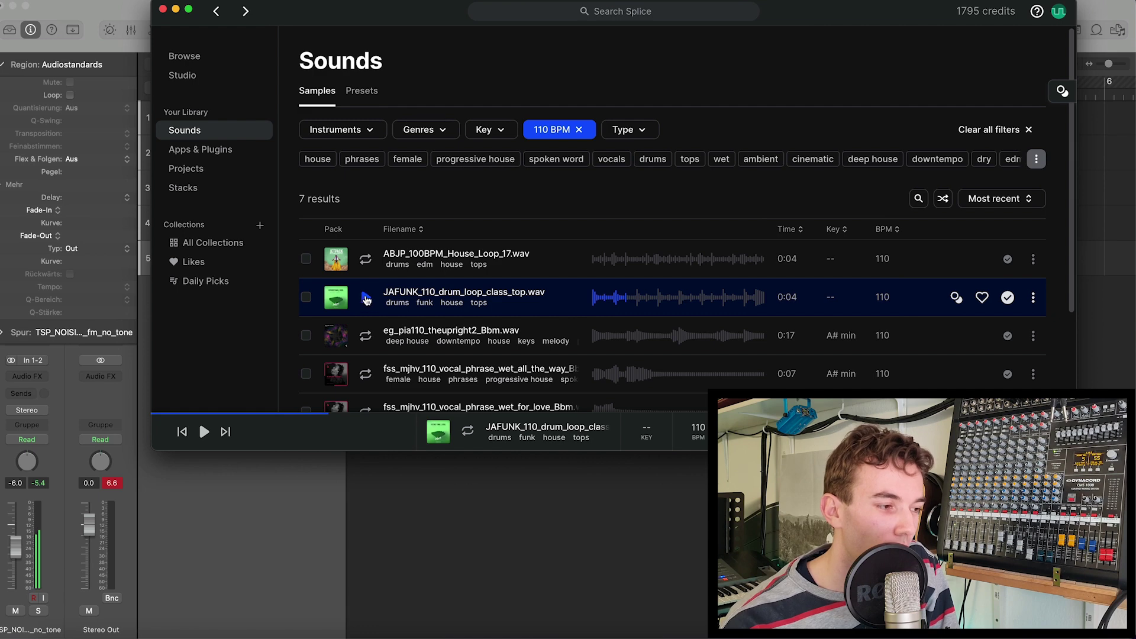
left_click_drag(386, 29, 709, 3)
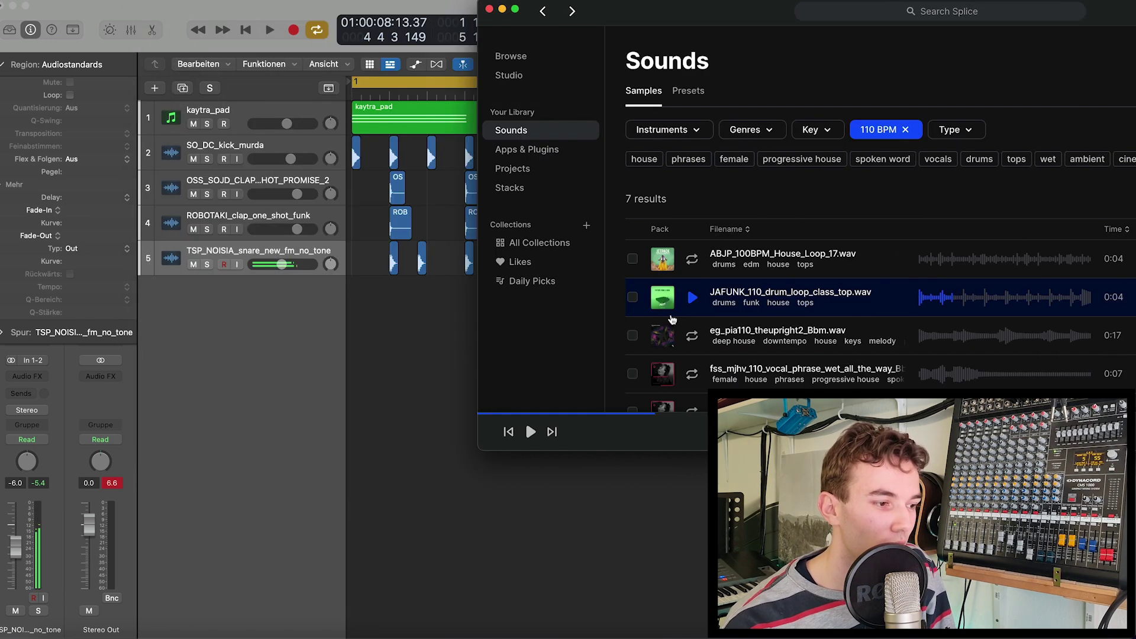
left_click_drag(666, 302, 368, 296)
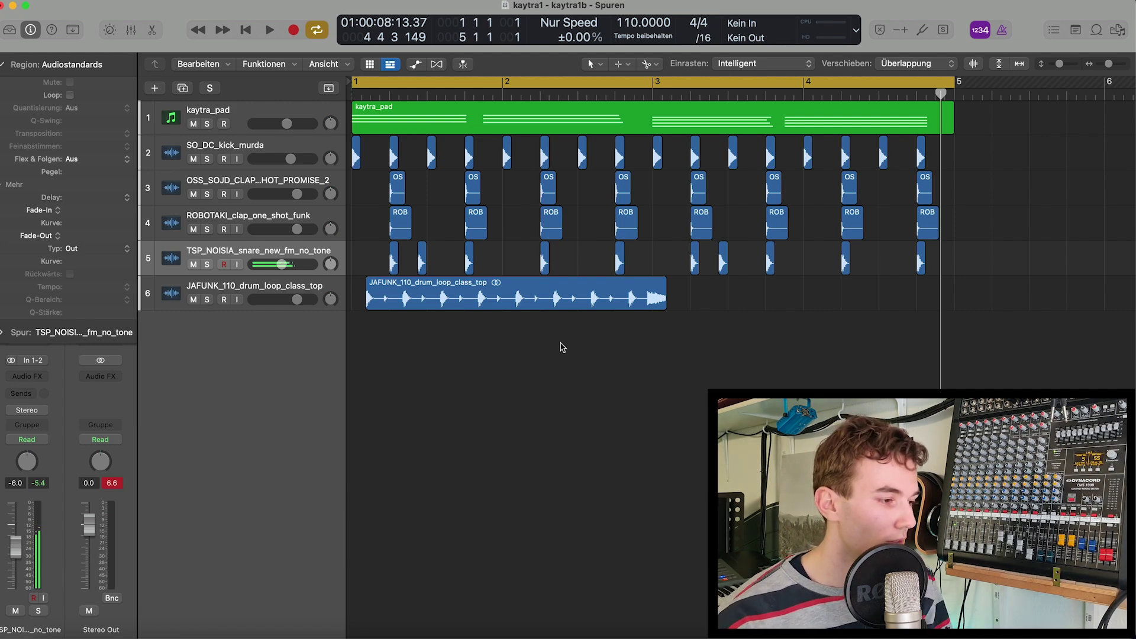
left_click_drag(496, 296, 482, 296)
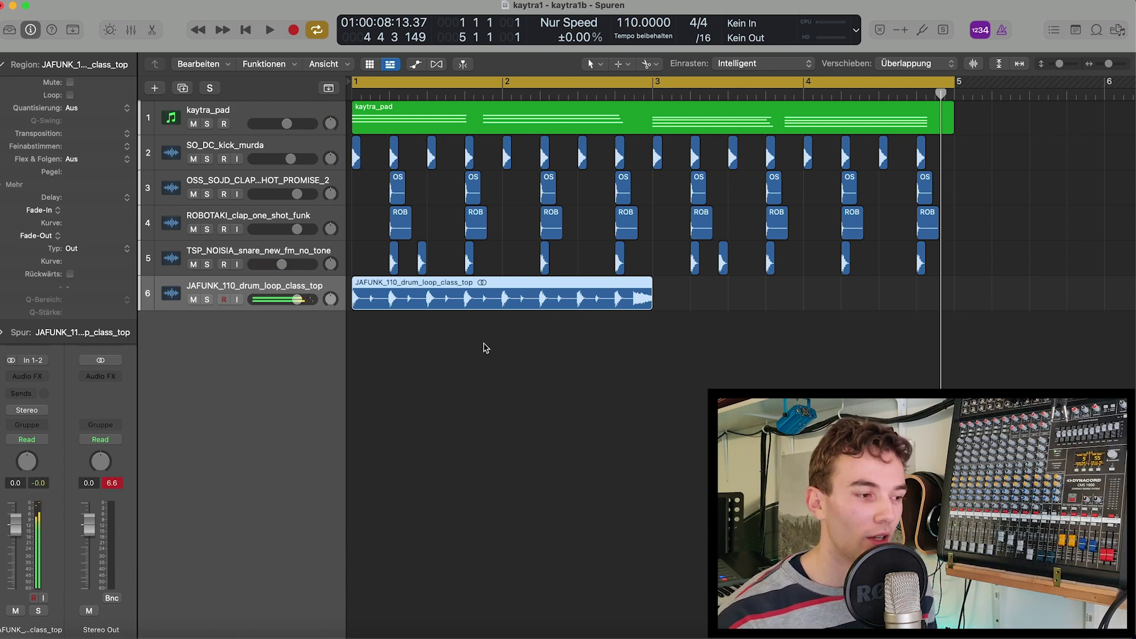
Step: Play the beat with the new drum loop and set the loop track's volume to -1.0 dB
key("super+Right")
key("super+Right")
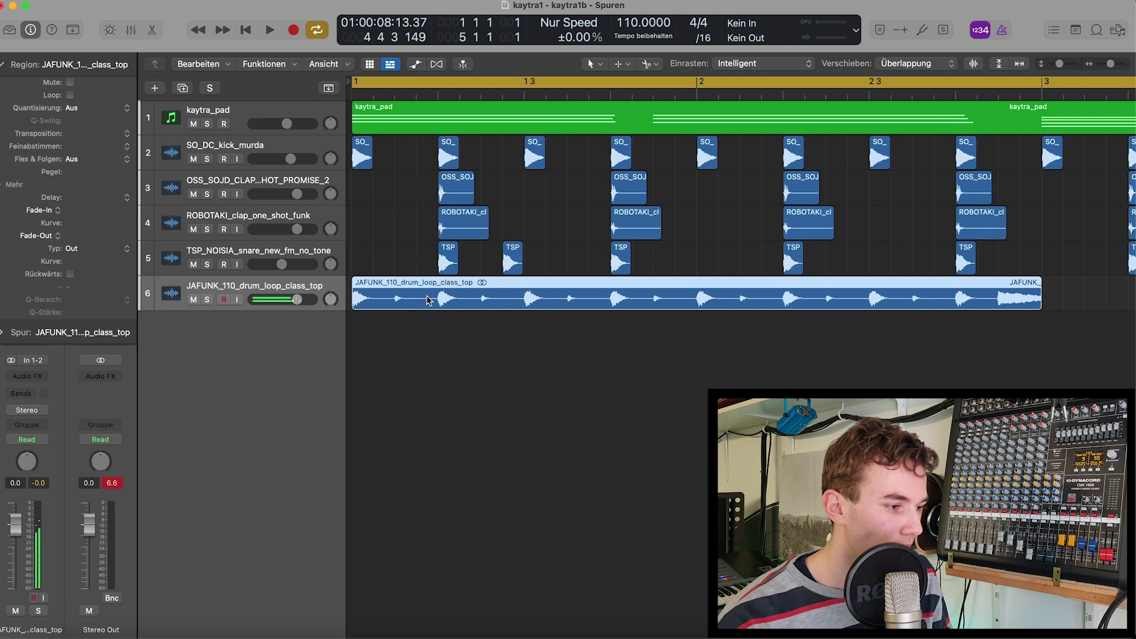
key("space")
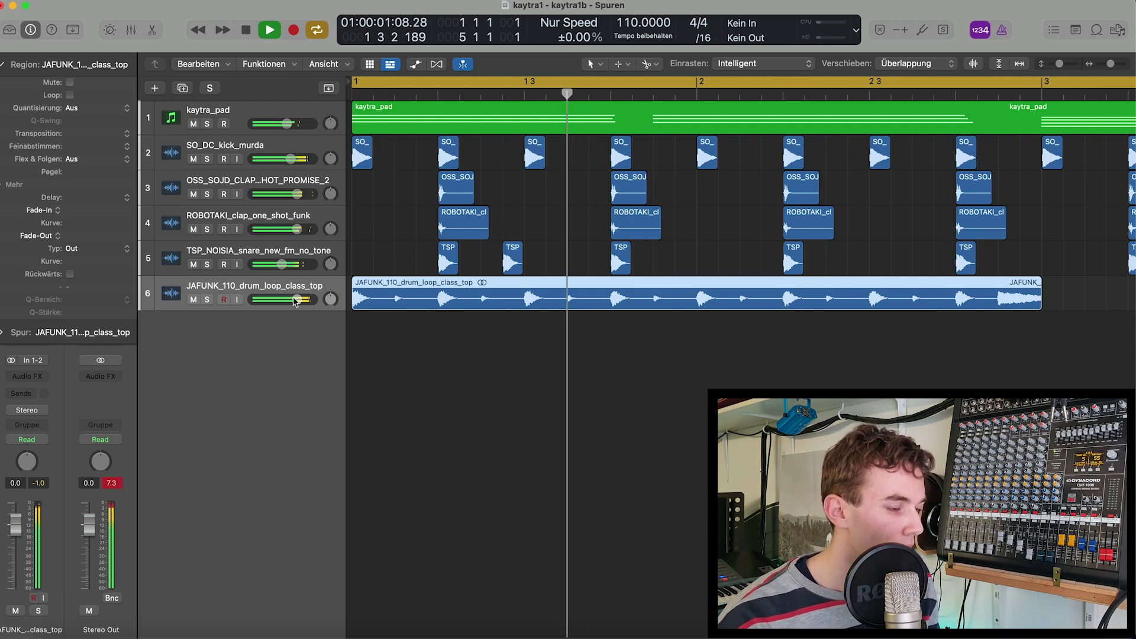
left_click_drag(297, 300, 294, 300)
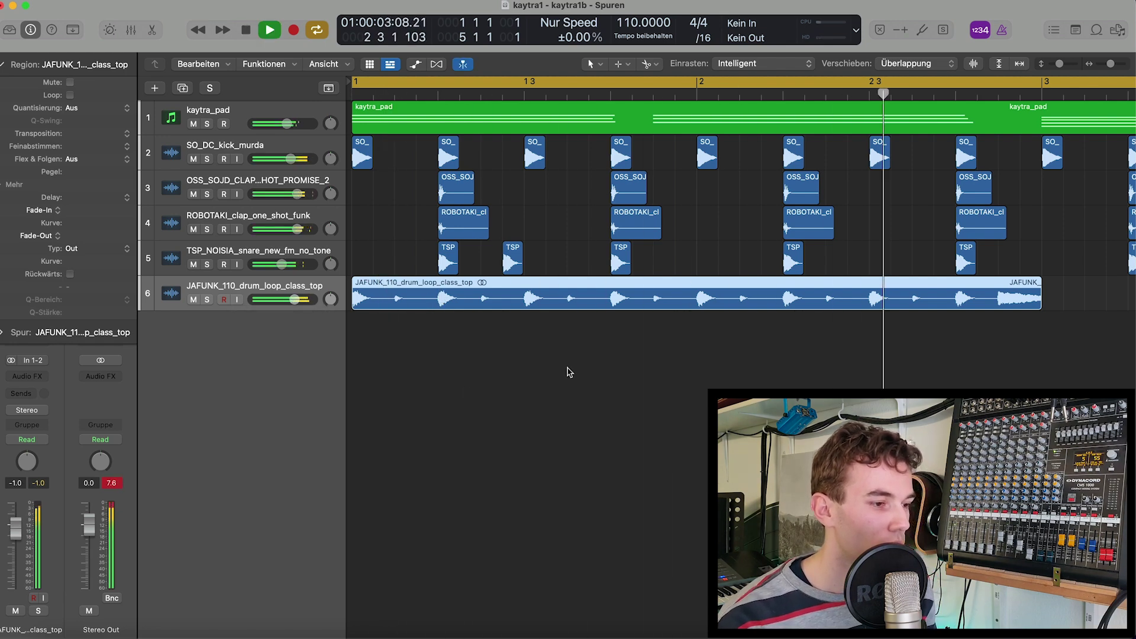
key("space")
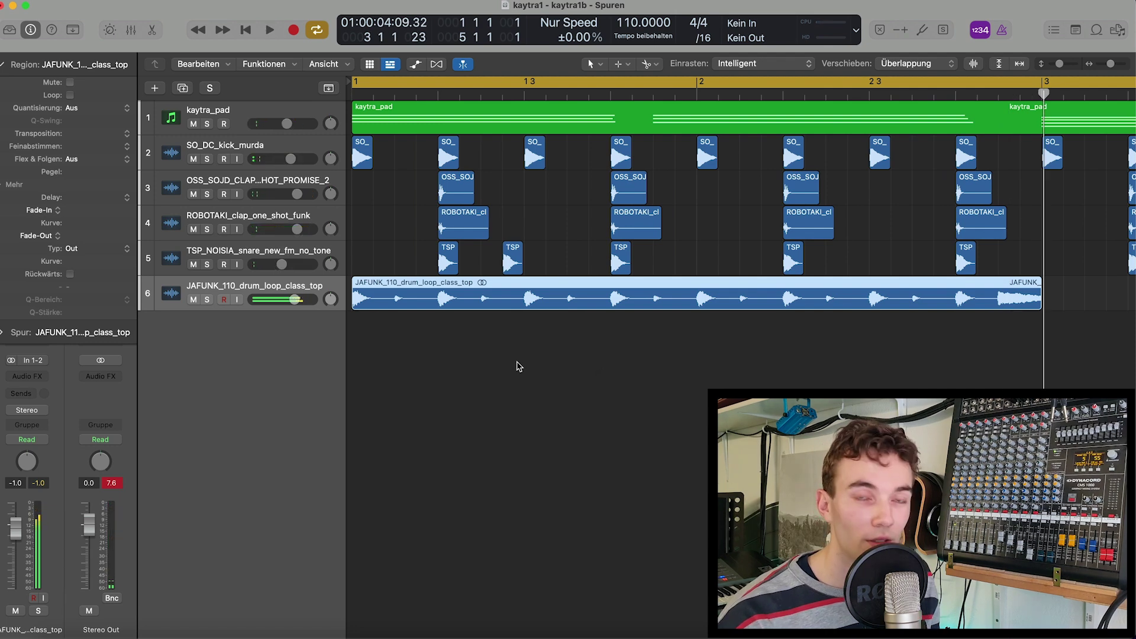
Step: Cut sections around the kick and clap beats out of the drum loop in bars 1 and 2, and set its track to -2.4 dB
key("super+Left")
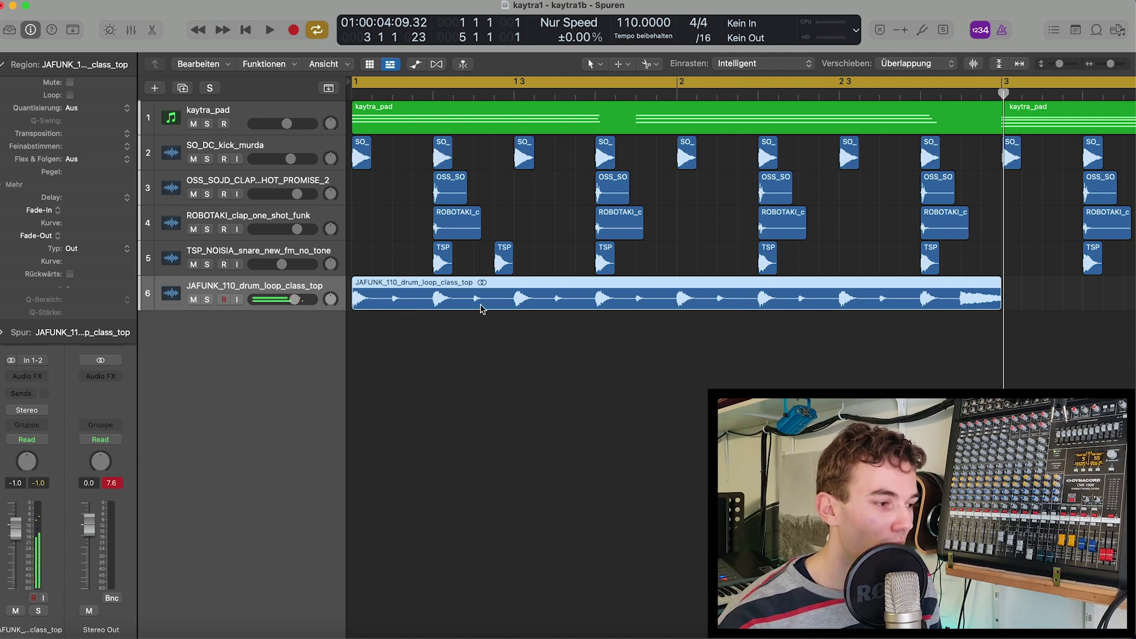
left_click(423, 299)
left_click(458, 299)
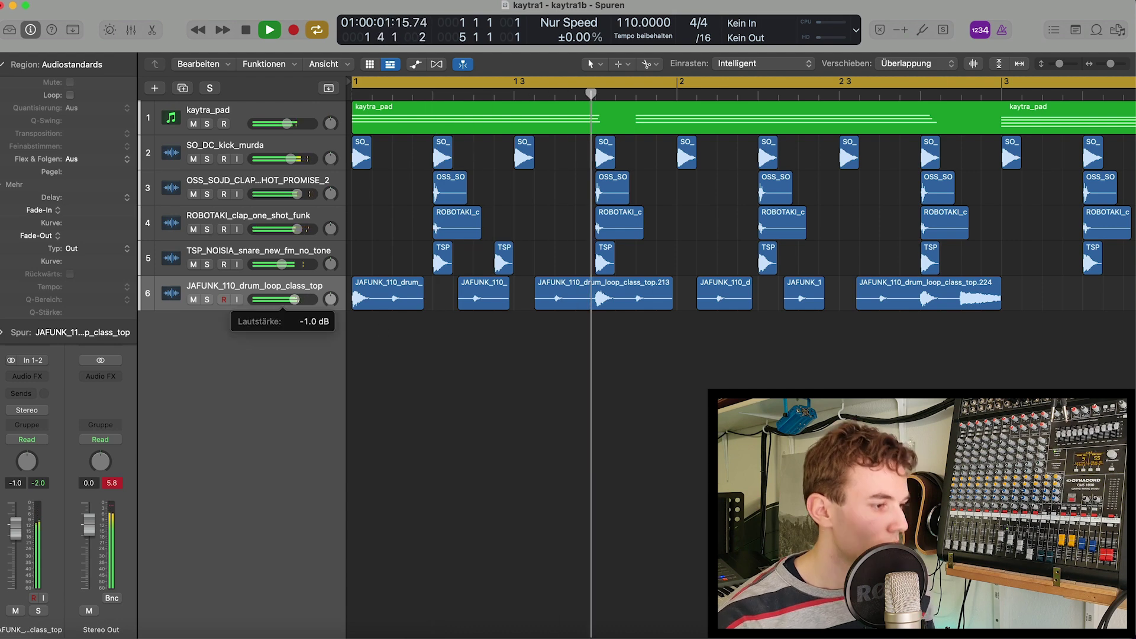
left_click_drag(294, 299, 290, 299)
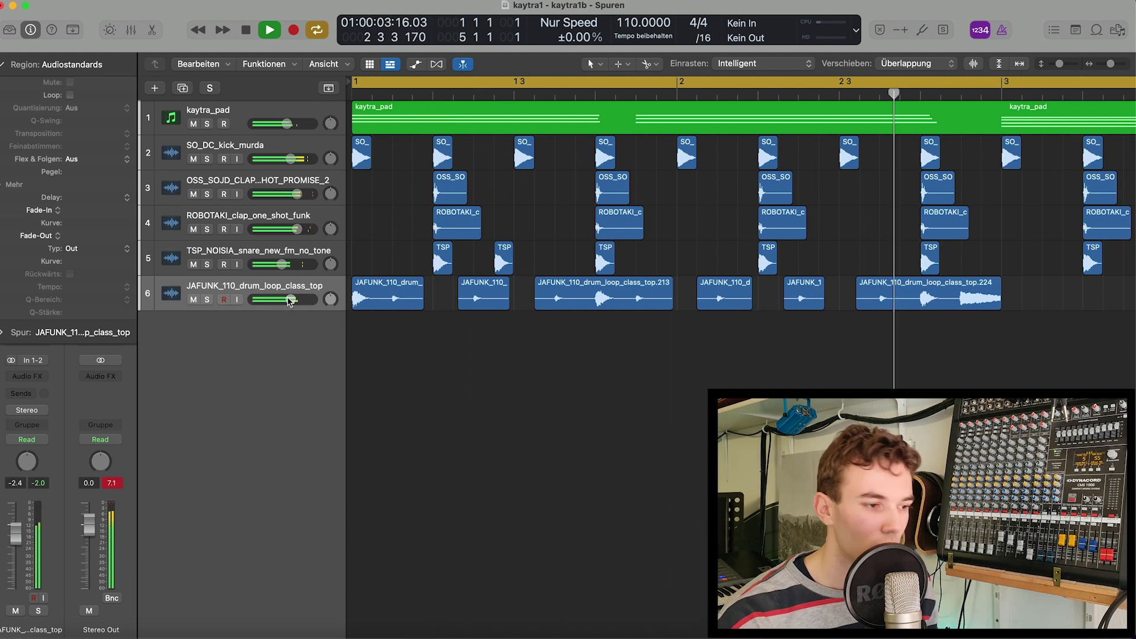
key("space")
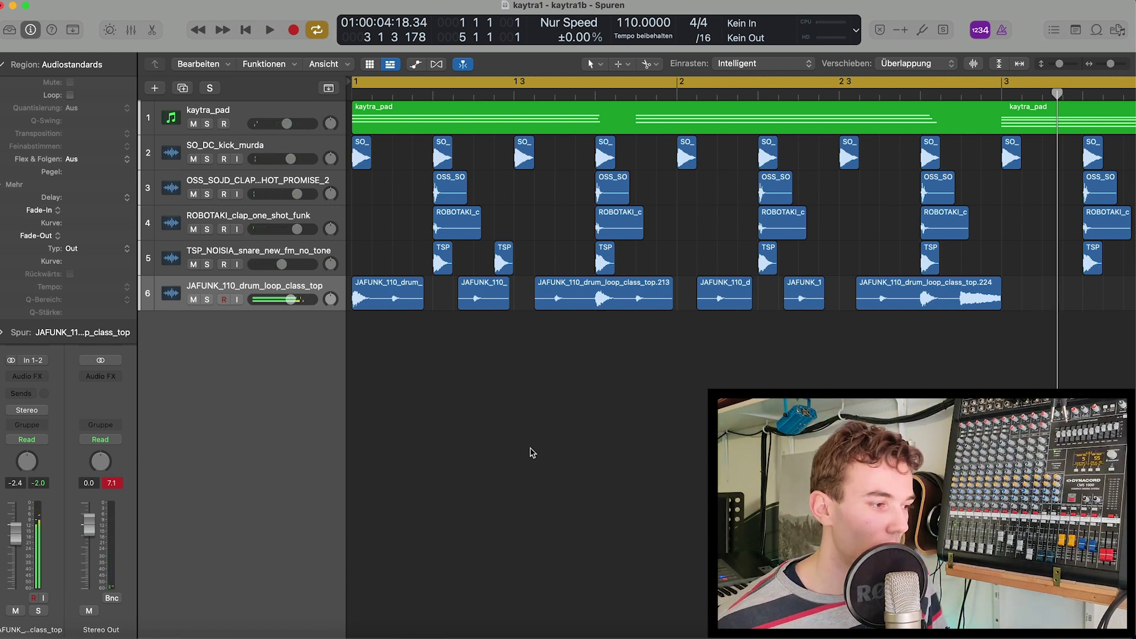
Step: Add TS_NIR_Z_JJ_hat_one_shot_tight_big_soft.wav and TS_PUNCH_hihat_open_shut.wav from Splice on two new Logic tracks, then close the Splice window
scroll(557, 428, "down", 3)
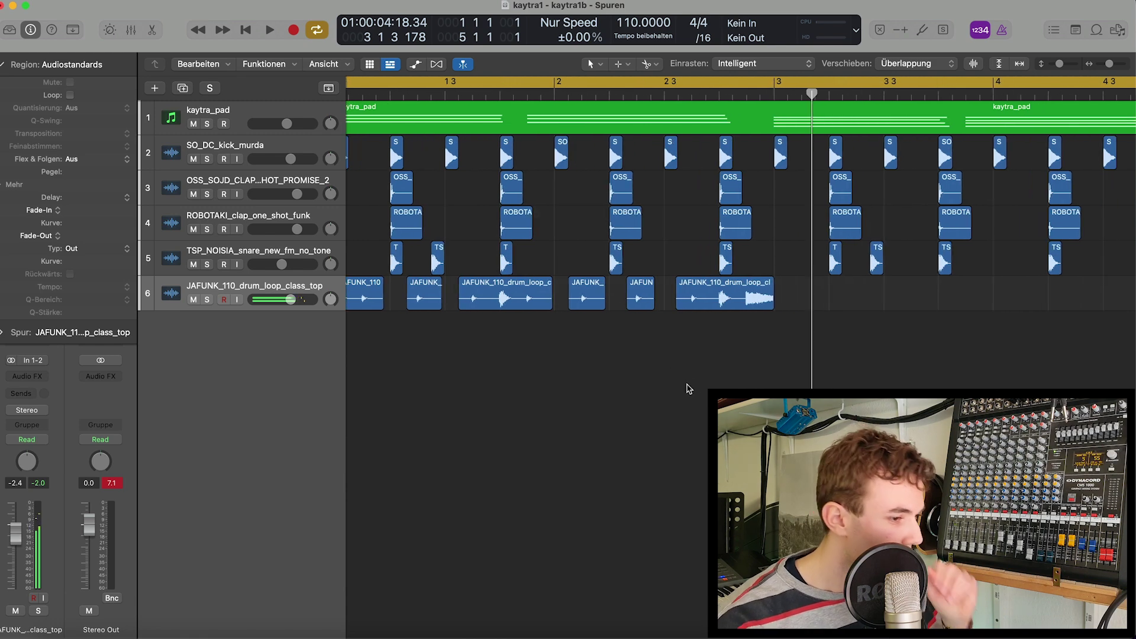
scroll(717, 375, "left", 1)
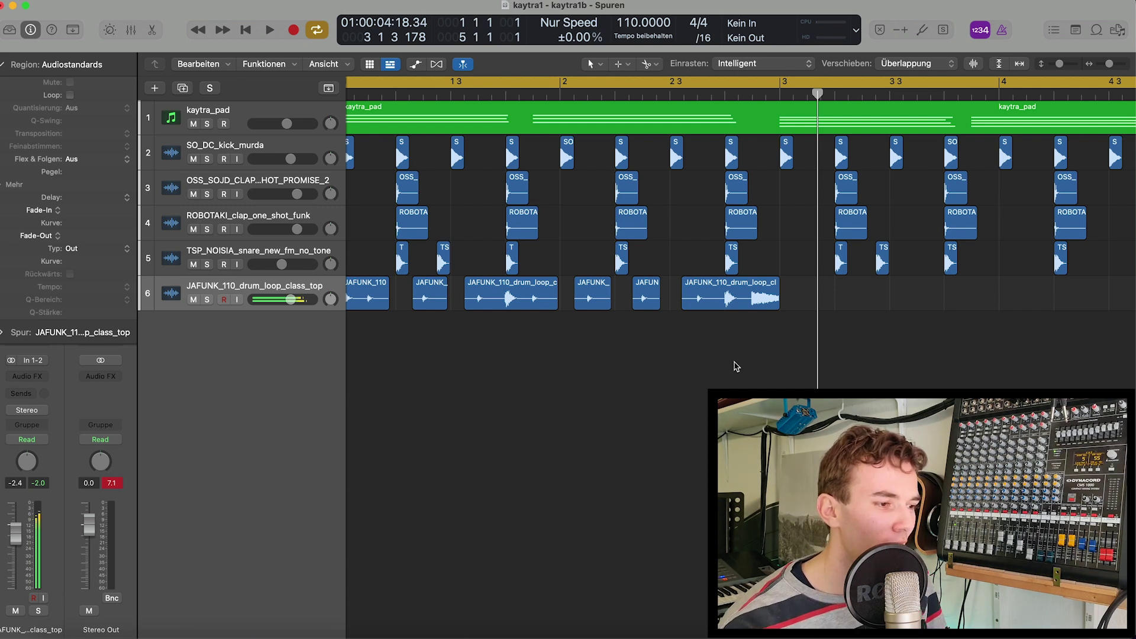
scroll(716, 391, "left", 2)
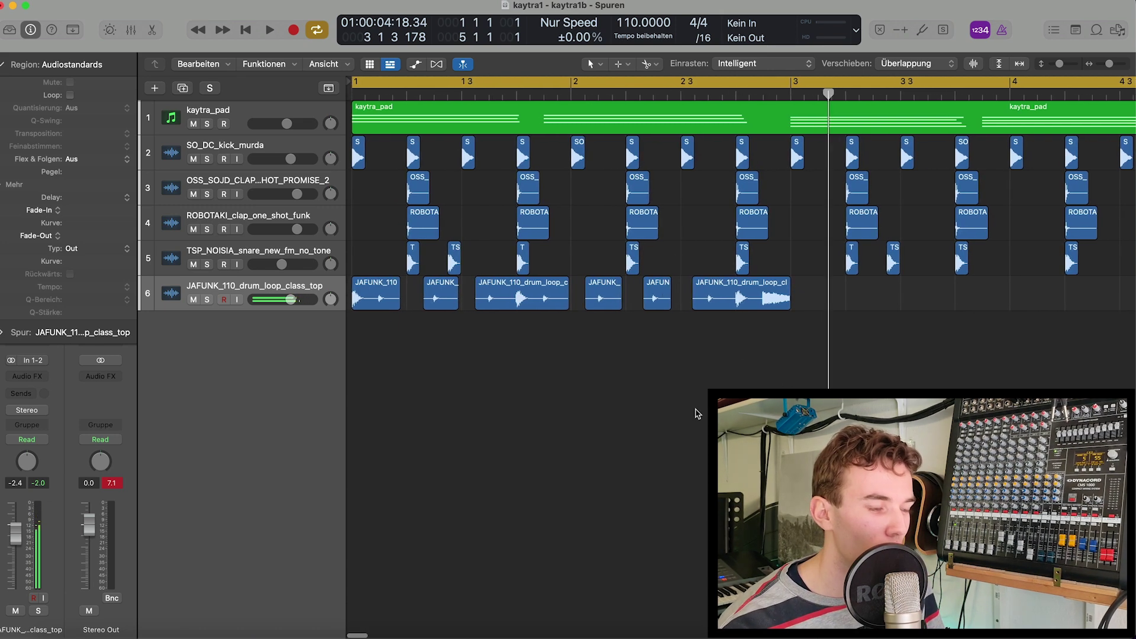
key("super+Tab")
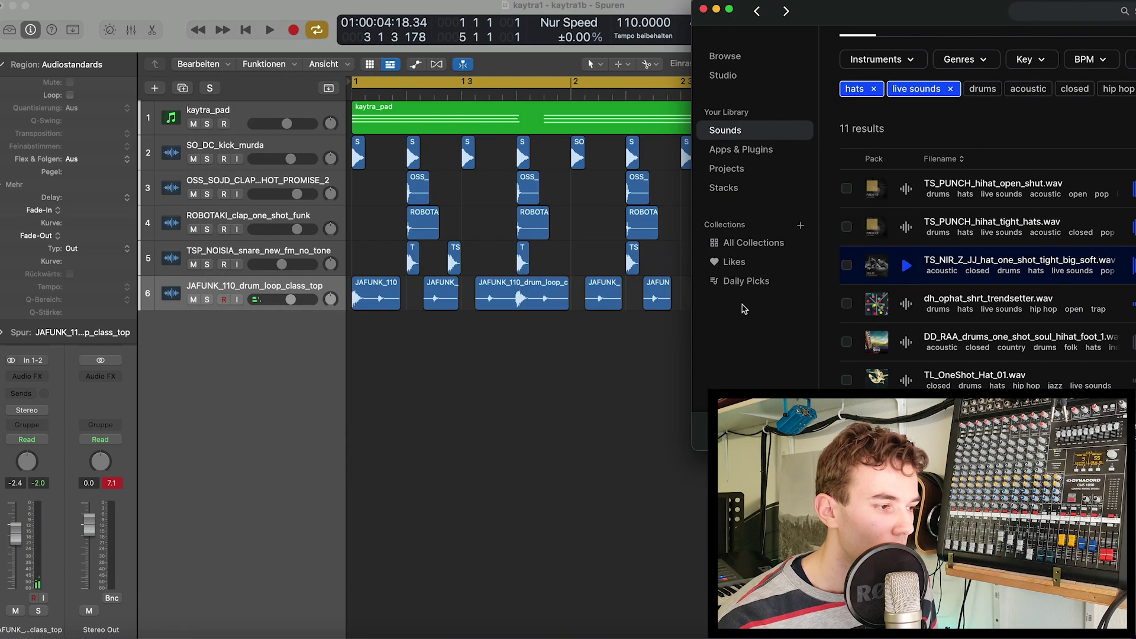
left_click_drag(906, 264, 598, 328)
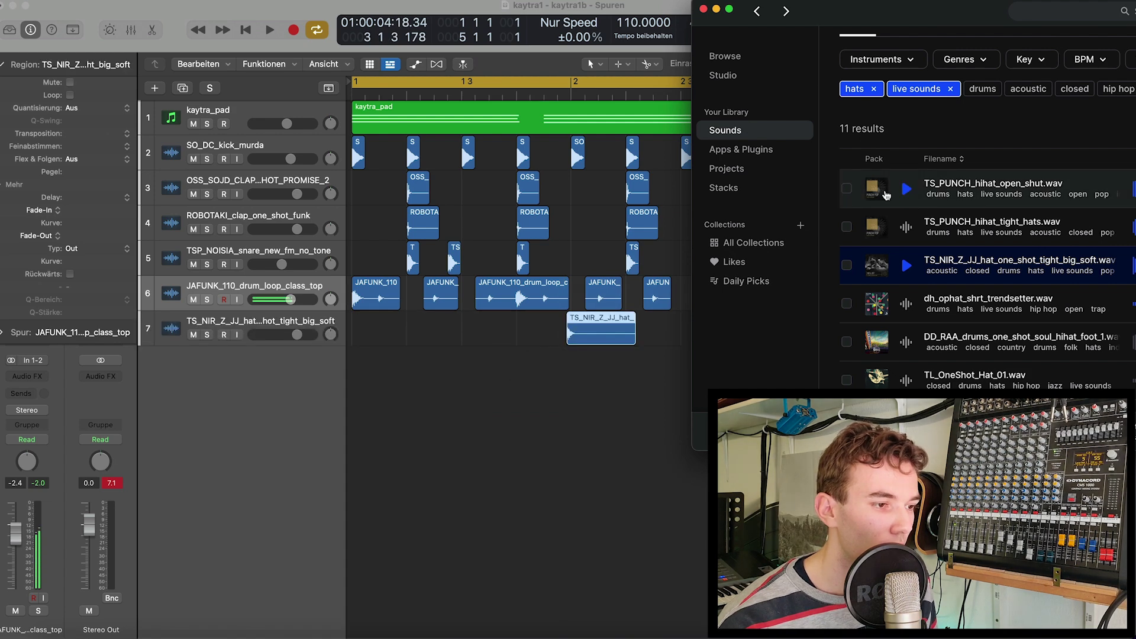
left_click_drag(887, 193, 542, 379)
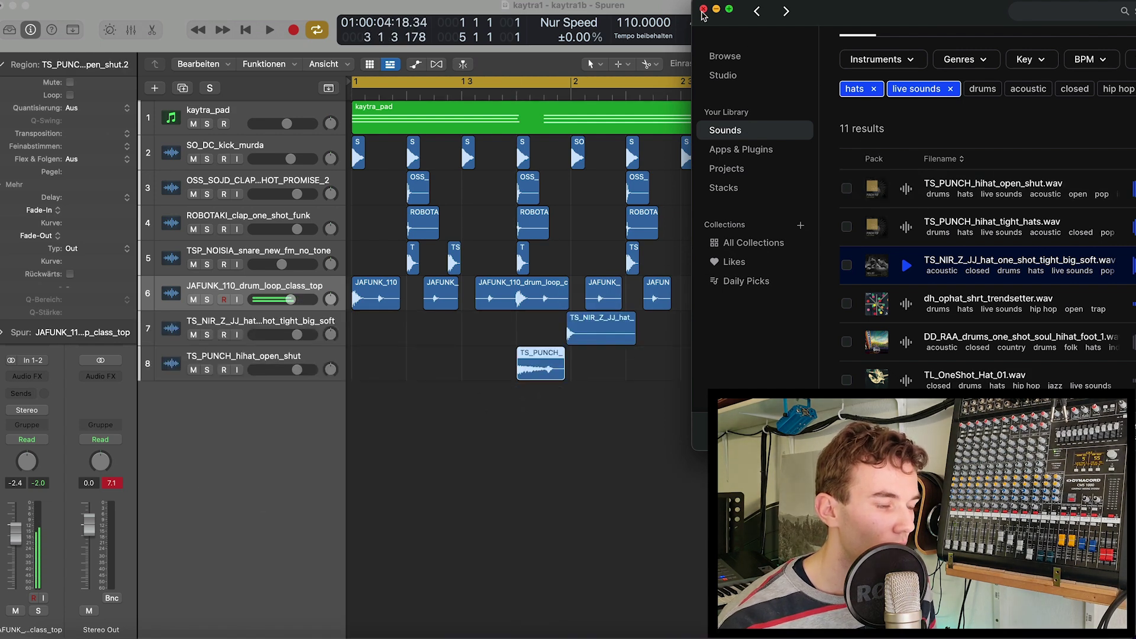
left_click(703, 10)
Step: Place the tight hat on beat 2 of bar 1 and beats 1 to 3 of bar 2, and the open hat on beat 4 of bar 1
left_click_drag(722, 334, 487, 344)
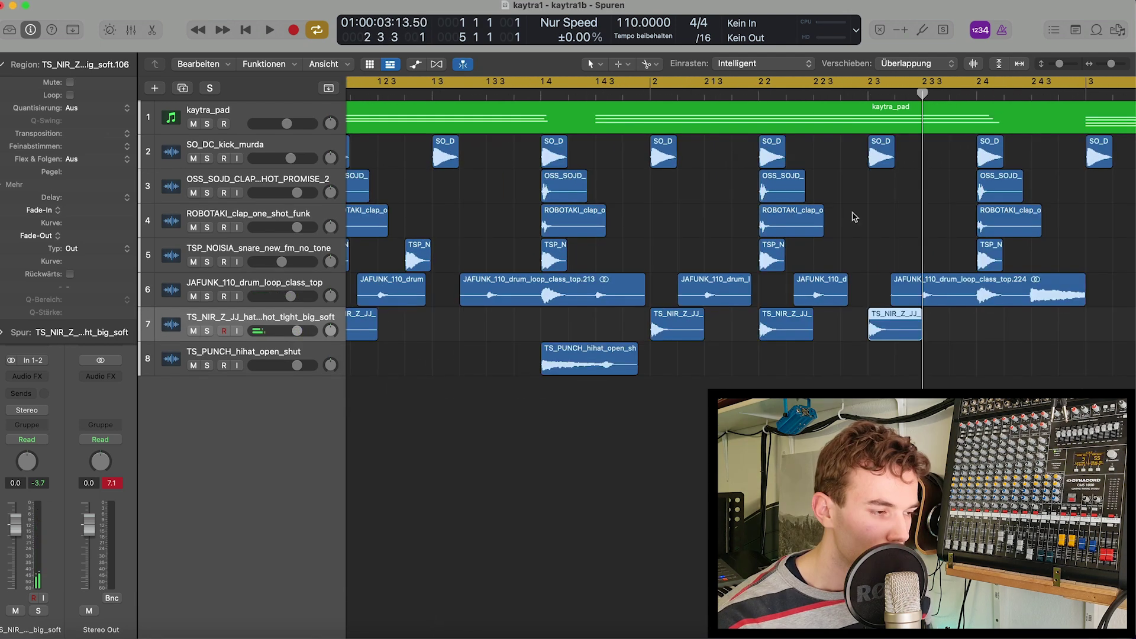
key("space")
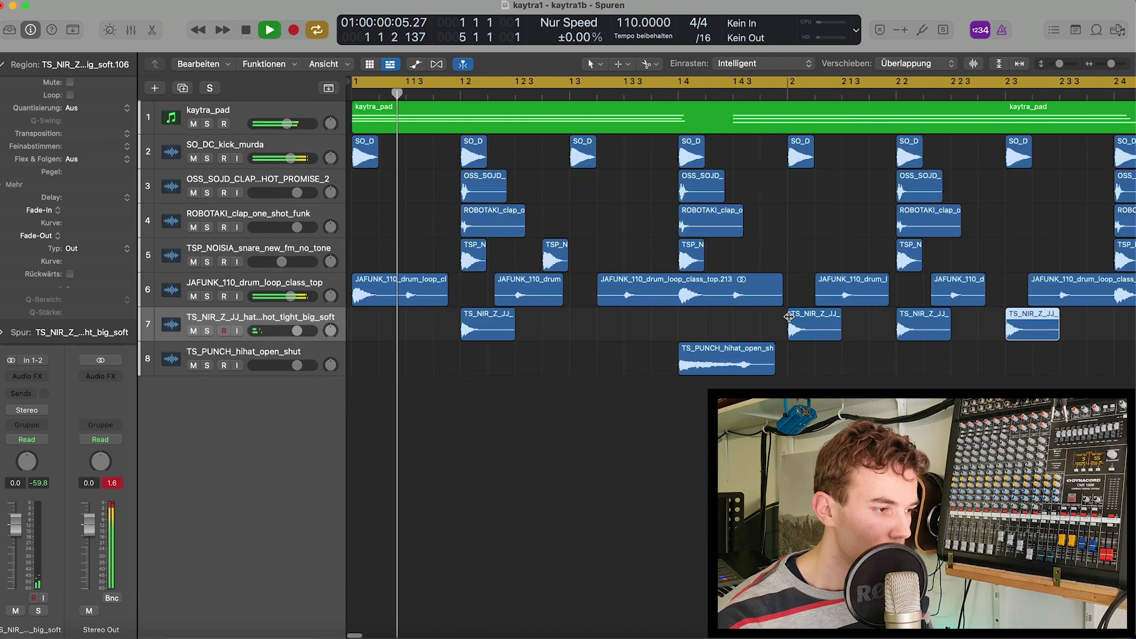
scroll(763, 333, "up", 3)
Step: Extend the chopped drum loop through bars 3 and 4, and place the open hat between beats 2 and 3 of bar 2
scroll(762, 332, "down", 4)
scroll(762, 333, "down", 2)
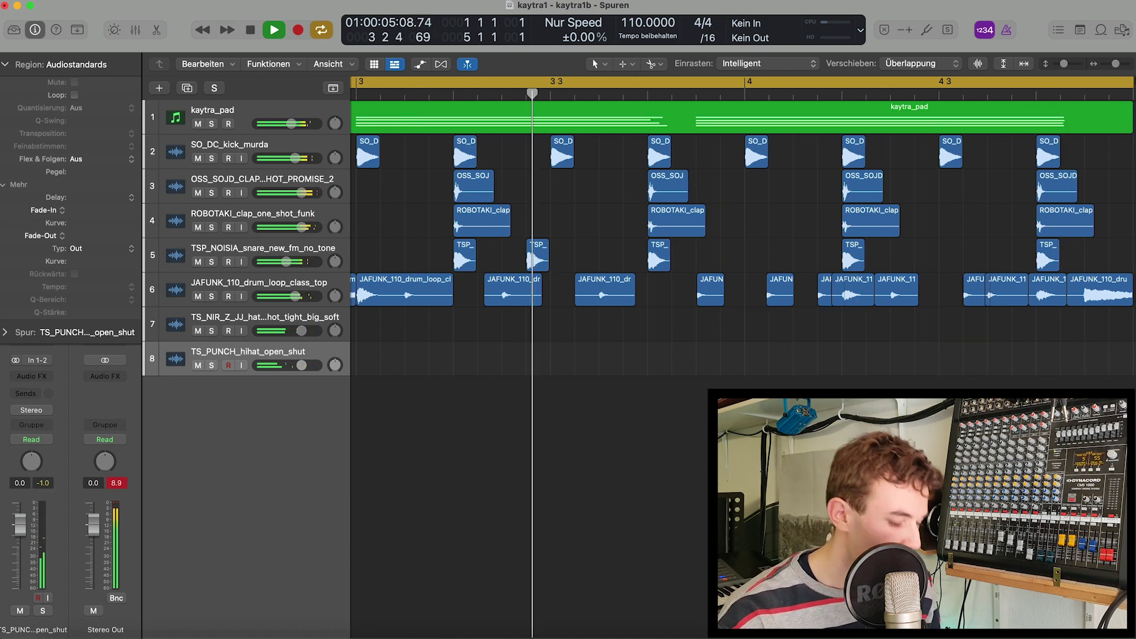
key("z")
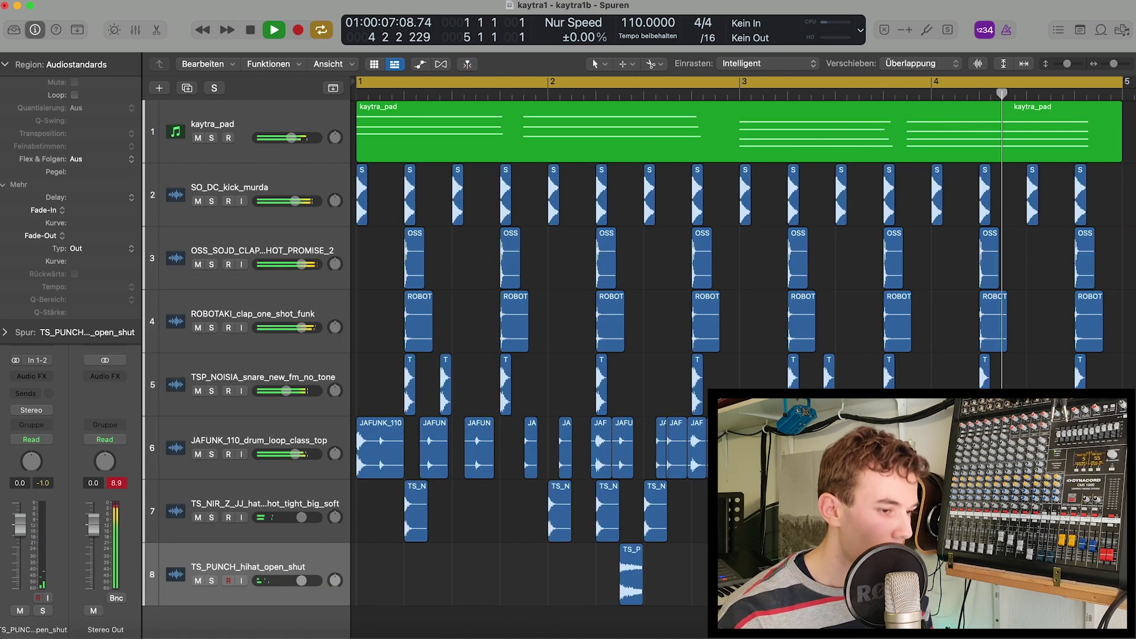
key("space")
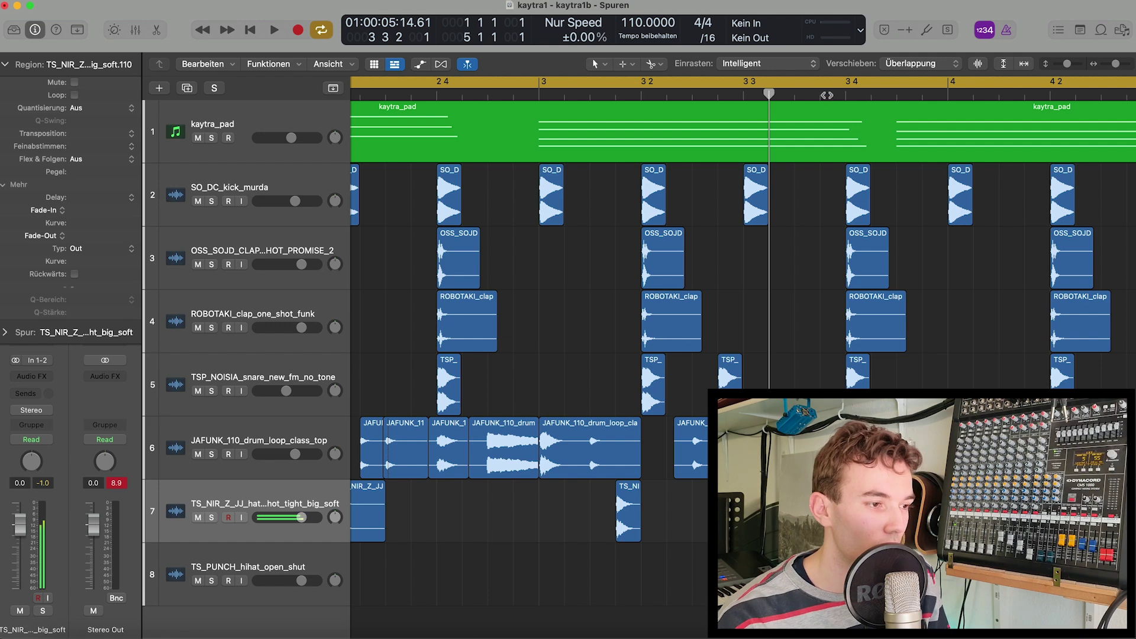
Step: Paste a shortened tight-hat hit on beat 3 of bar 3 and turn off cycle mode
left_click(872, 94)
scroll(874, 259, "right", 1)
key("super+v")
scroll(905, 258, "right", 3)
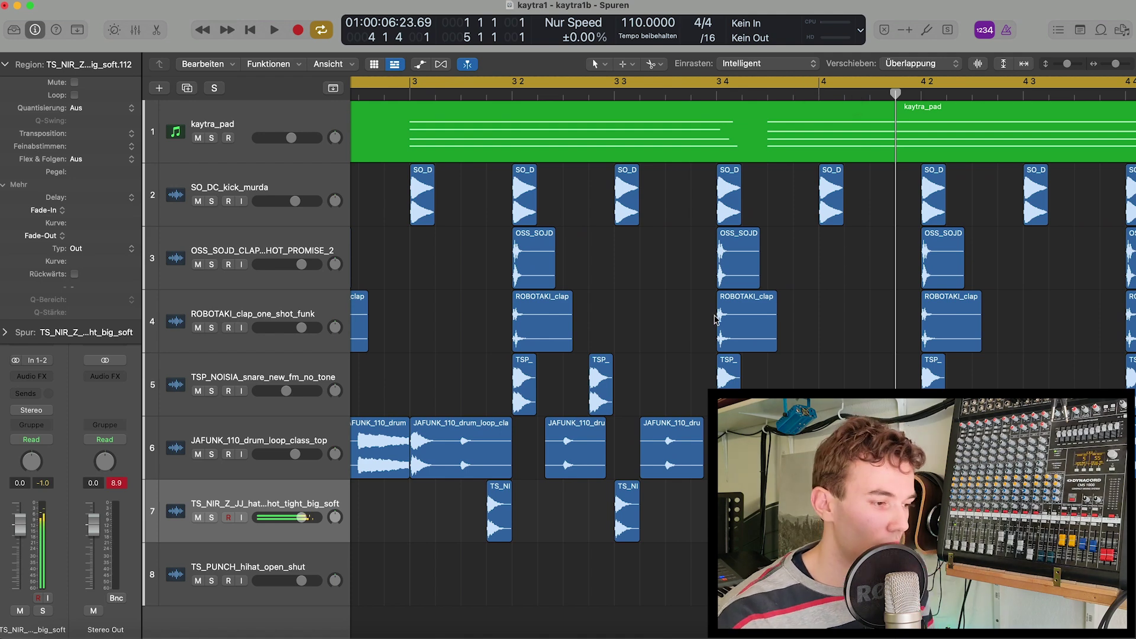
left_click(425, 78)
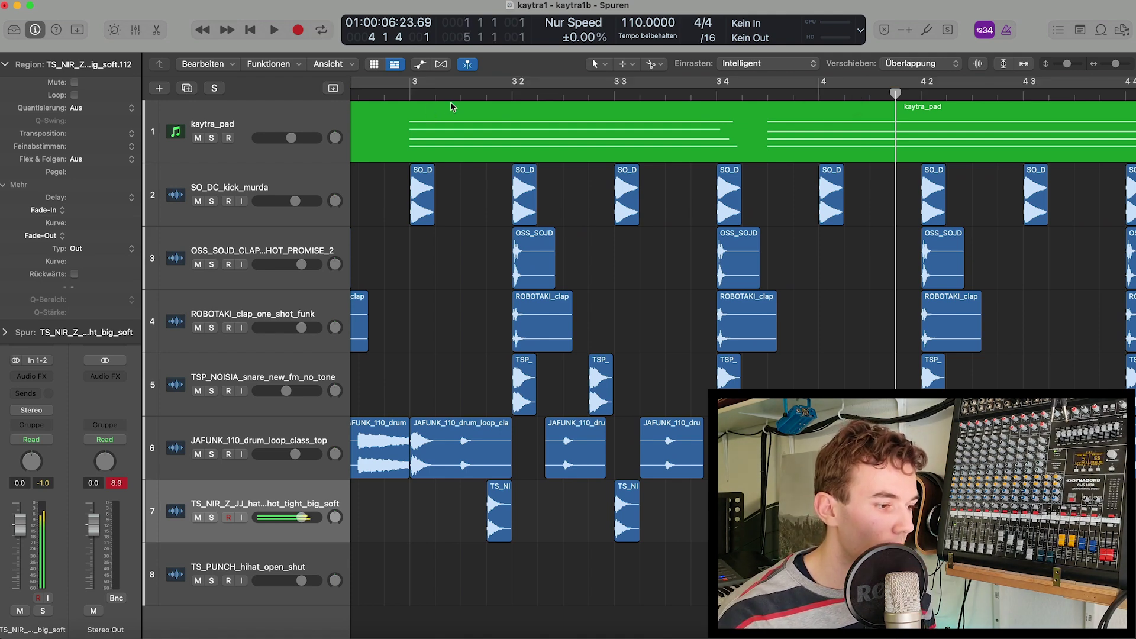
Step: Play the arrangement from bar 3 and place another tight-hat hit on beat 4 of bar 3
scroll(613, 172, "down", 2)
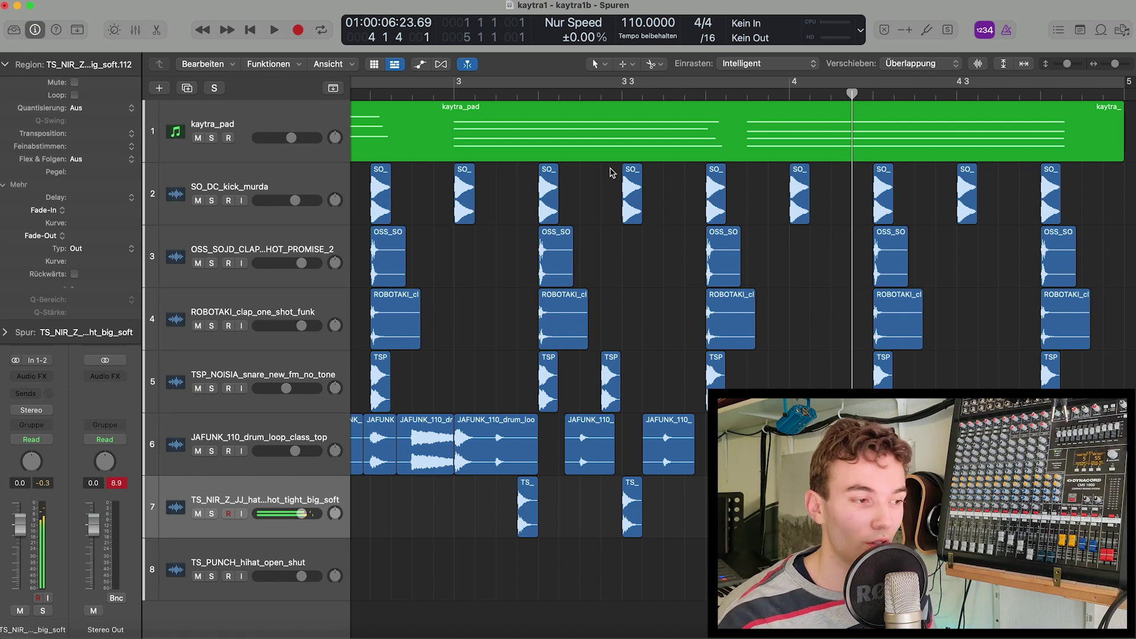
left_click(454, 94)
key("space")
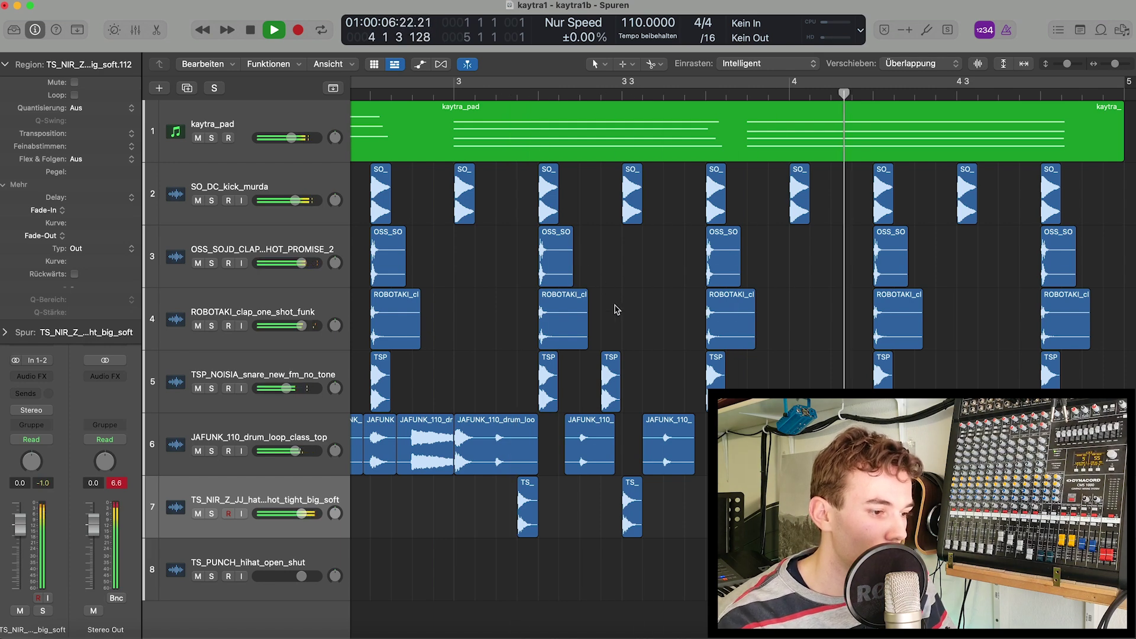
key("space")
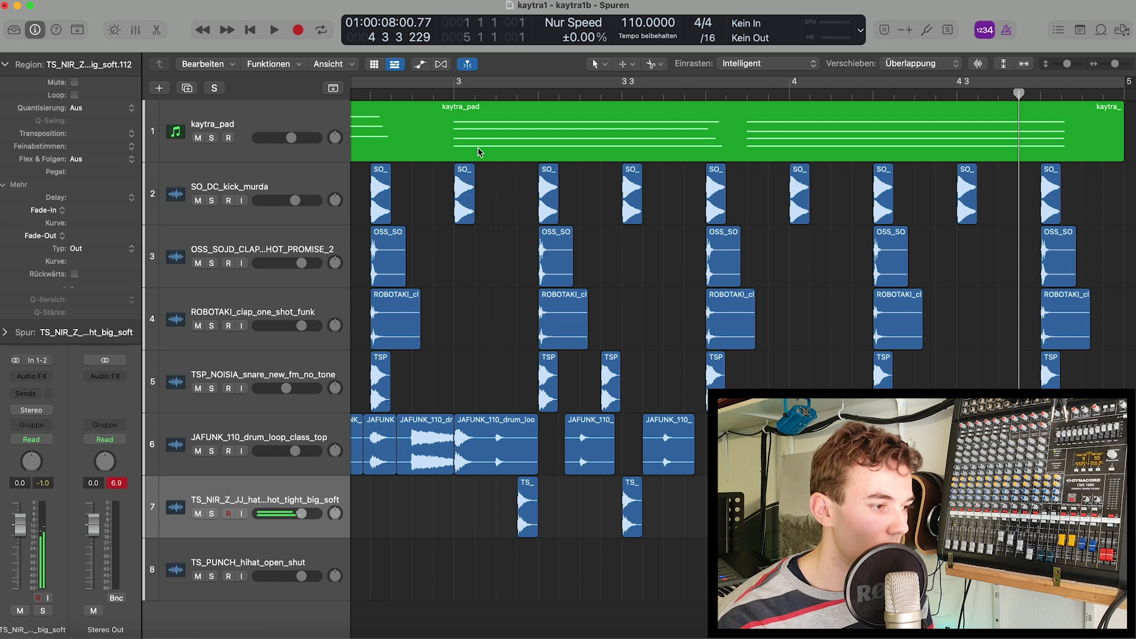
left_click_drag(474, 505, 680, 487)
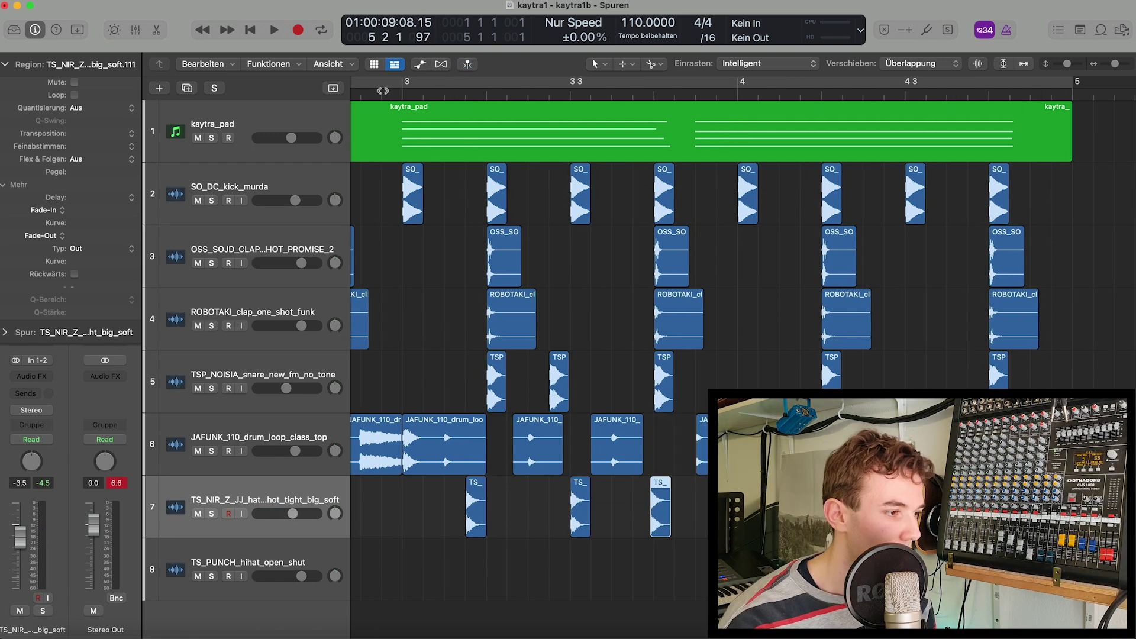
double_click(385, 93)
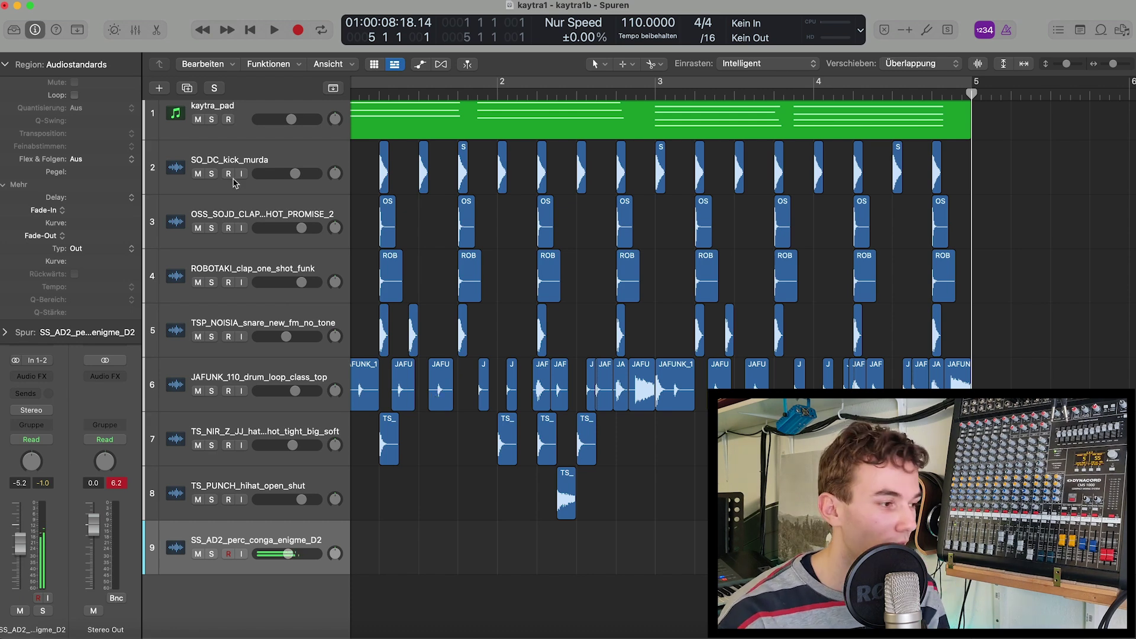
Step: Create a software instrument track with Serum and load the bass preset BA D_Bass 1 [DU]
left_click(159, 89)
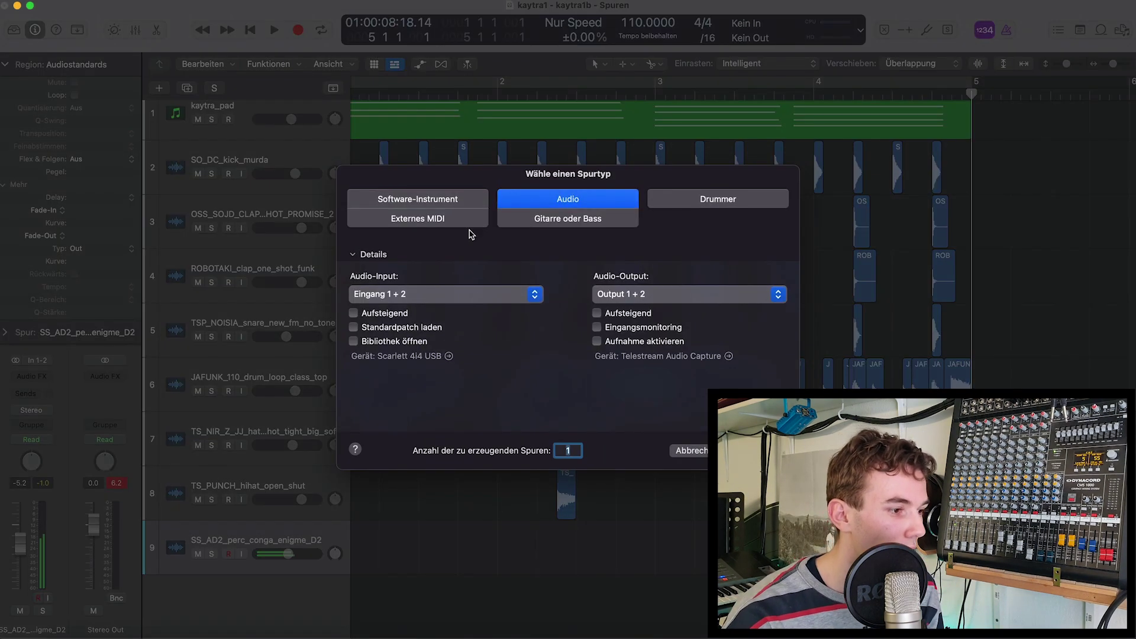
left_click(435, 204)
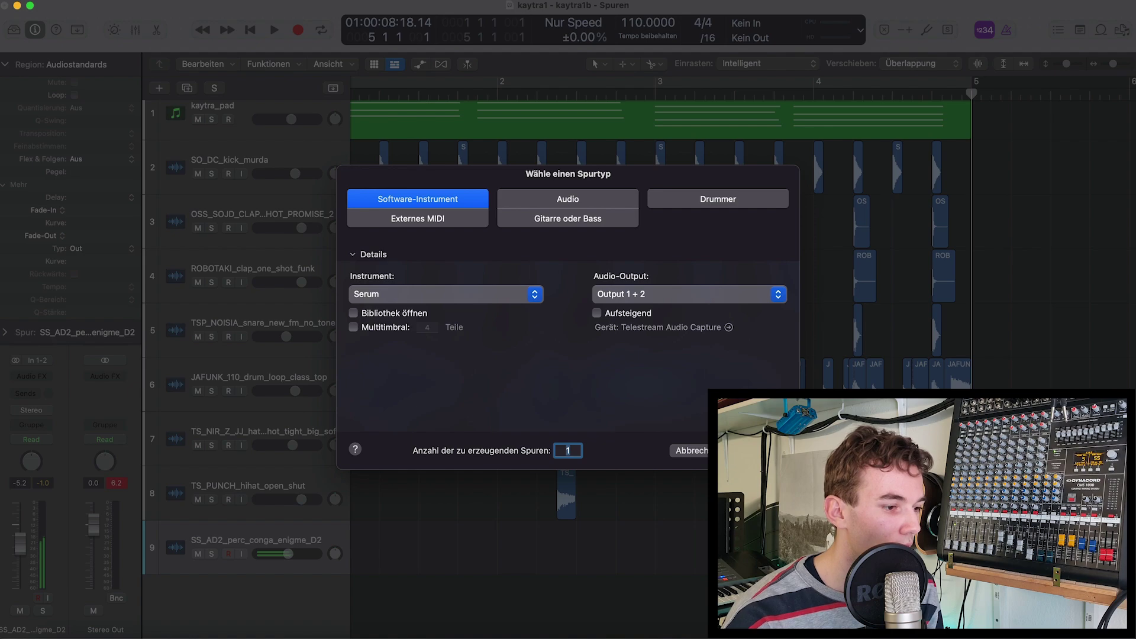
key("Return")
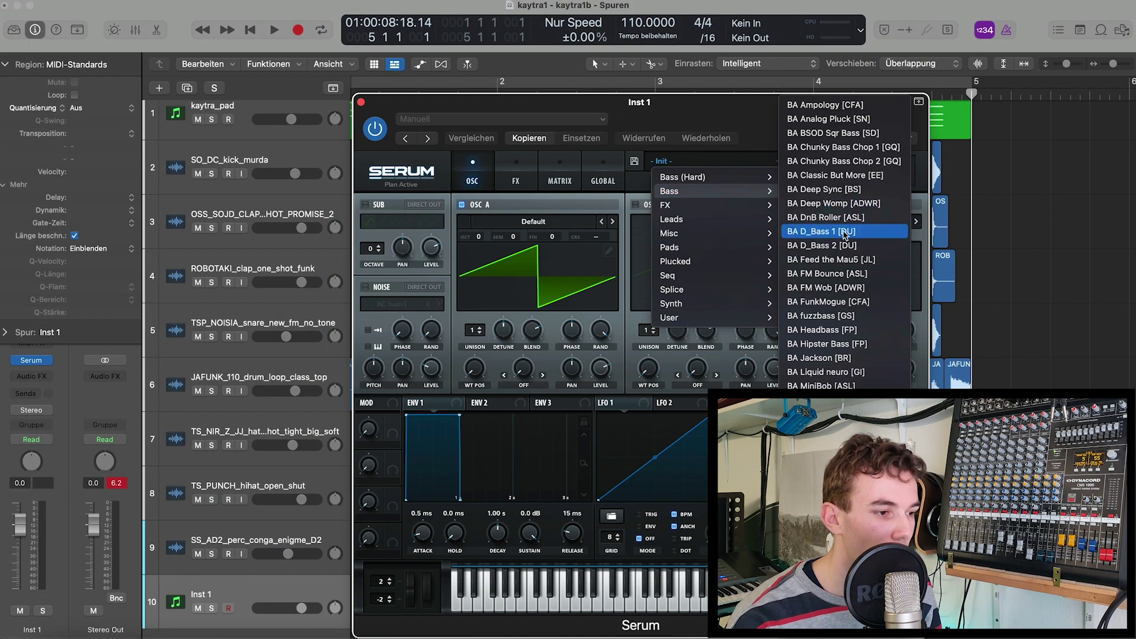
left_click(847, 234)
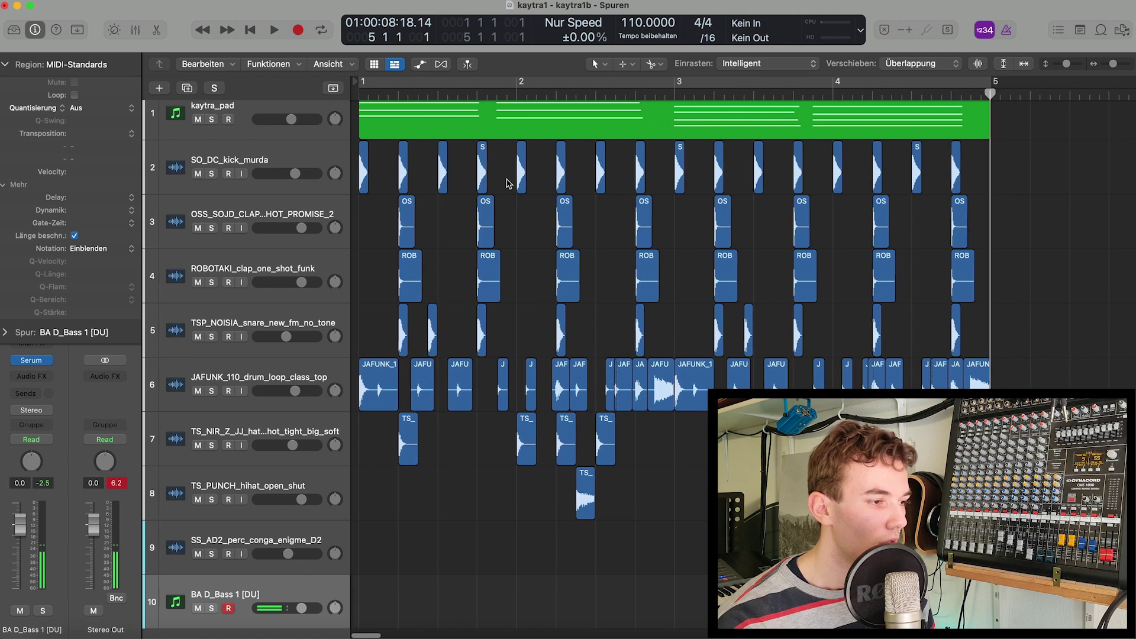
Step: Turn on cycle mode for bars 1 to 4 and record a bass line on the Serum track
key("super+Up")
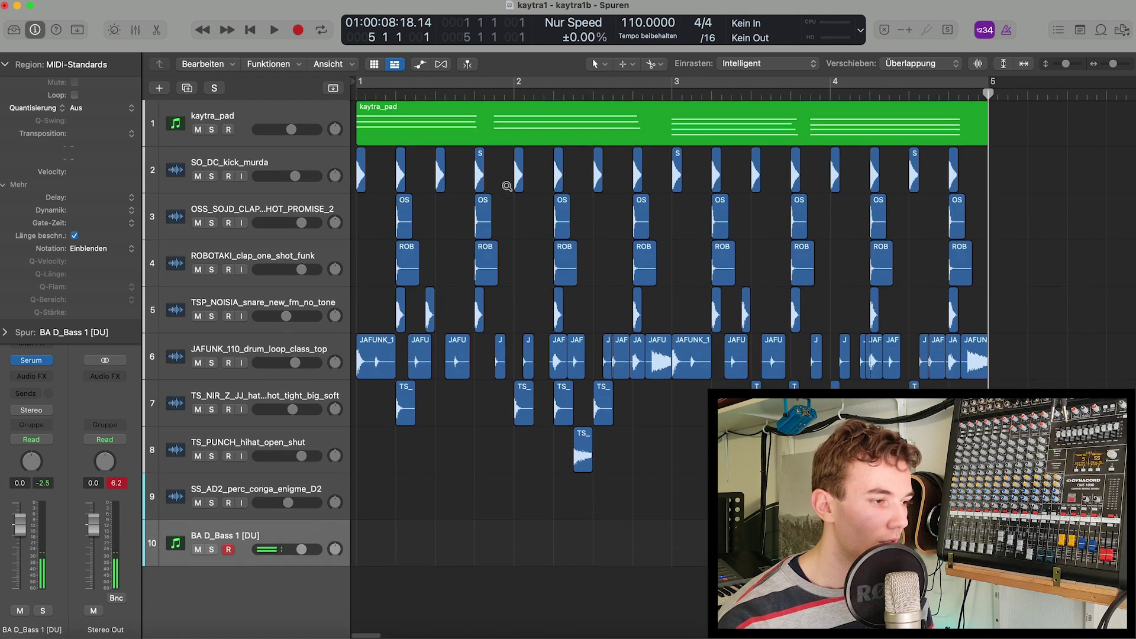
key("super+Left")
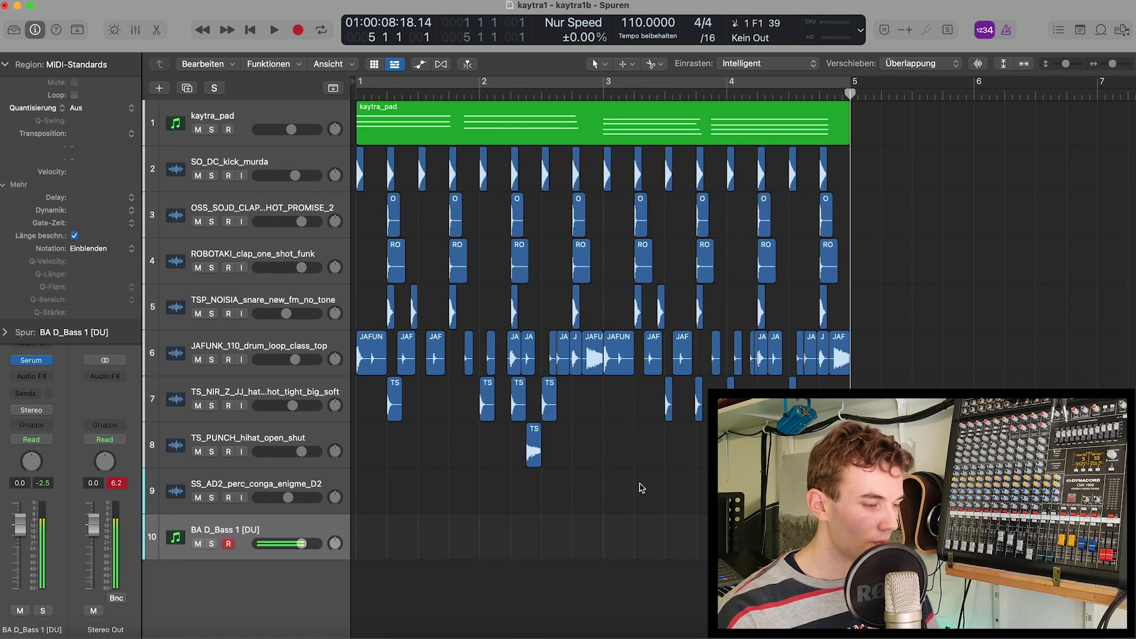
left_click(572, 85)
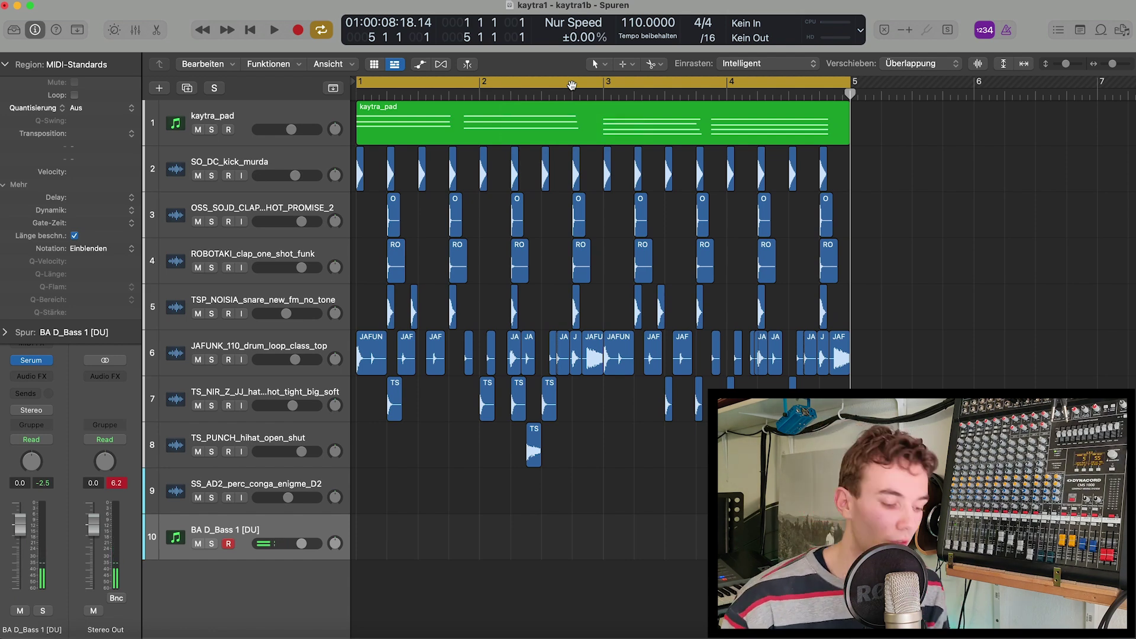
key("r")
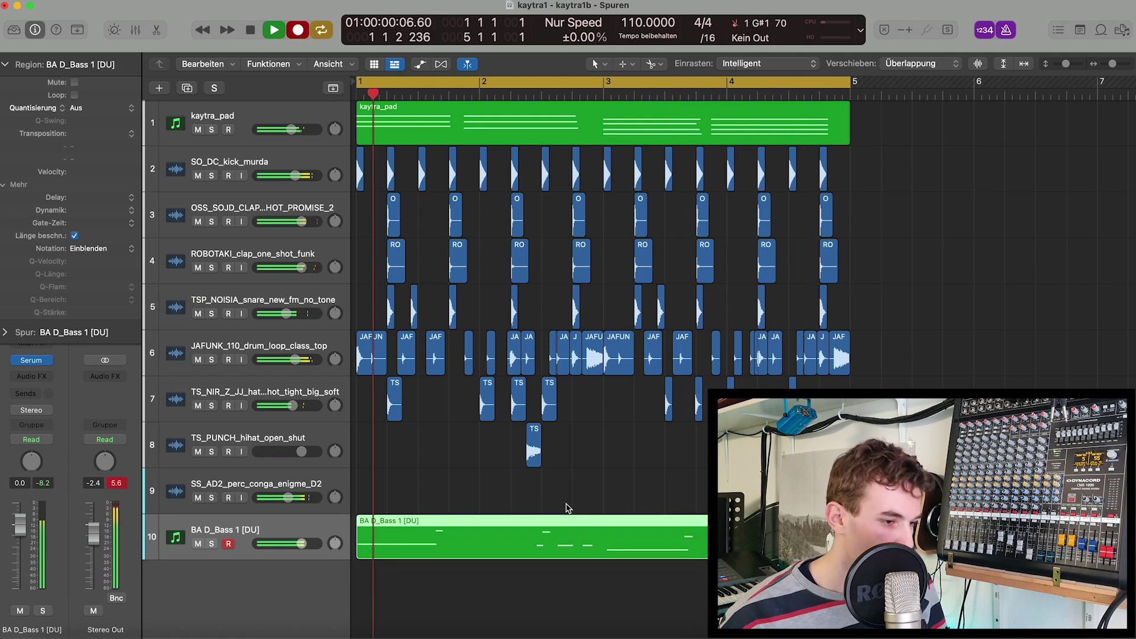
Step: Remove the extra snare hit between beats 2 and 3 of bar 1 and lower the chopped drum loop track's volume
left_click(431, 310)
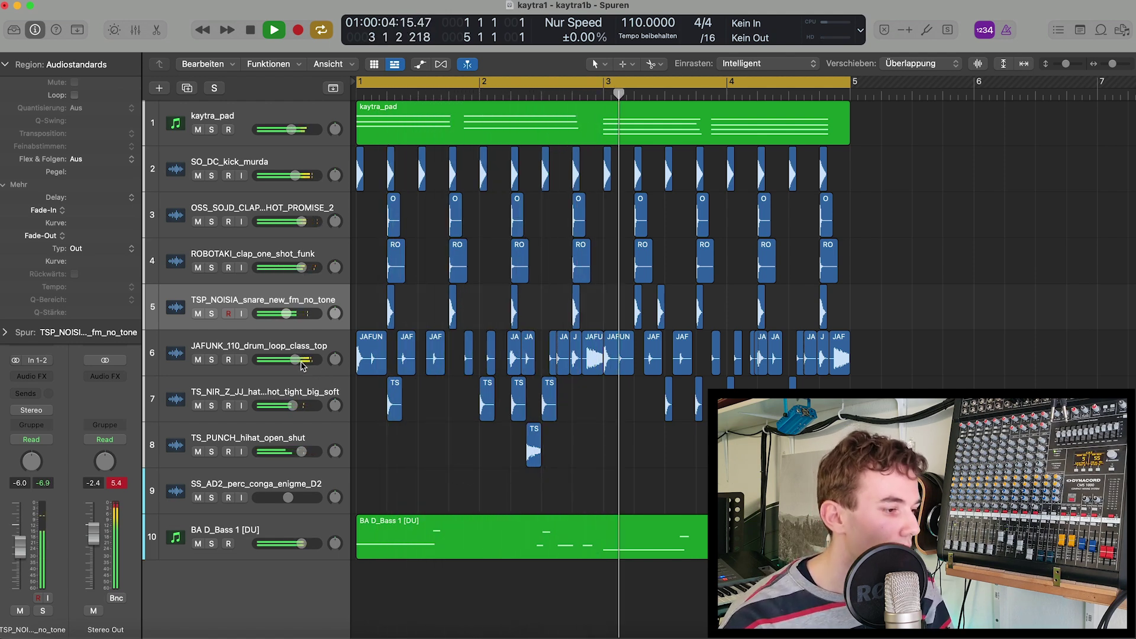
left_click_drag(295, 359, 279, 359)
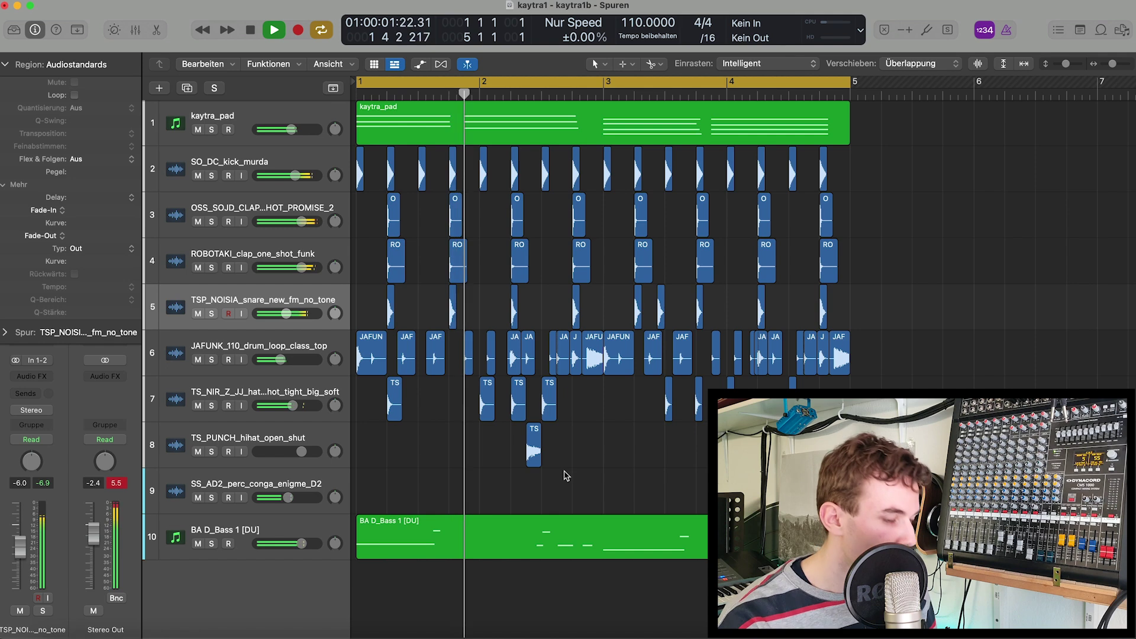
scroll(563, 471, "up", 3)
scroll(589, 477, "right", 4)
scroll(588, 477, "up", 4)
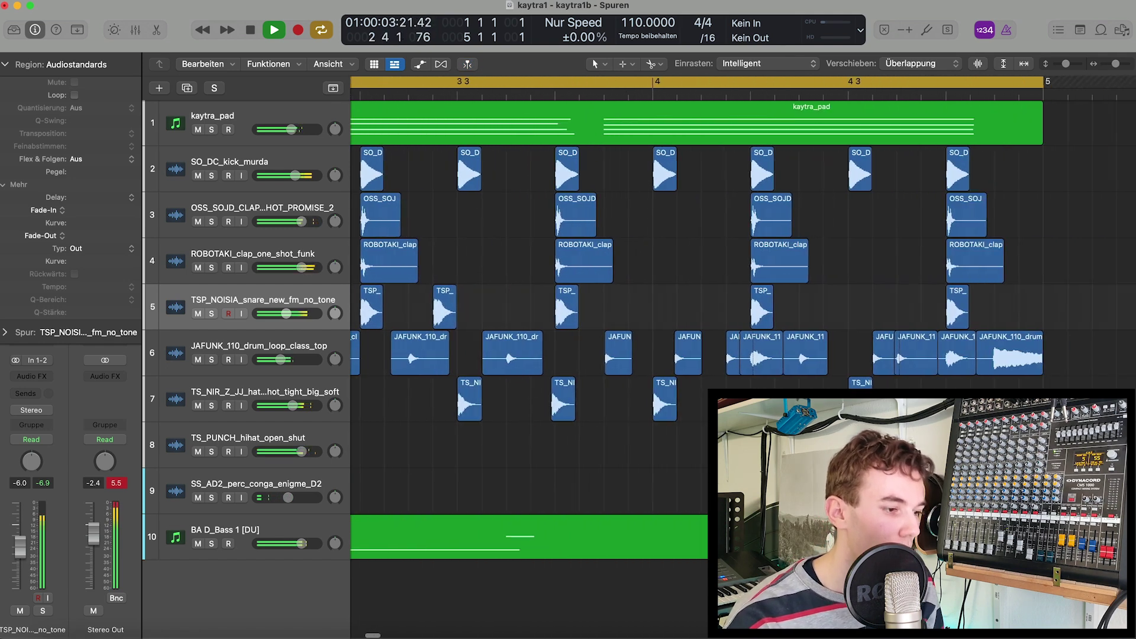
scroll(418, 389, "down", 3)
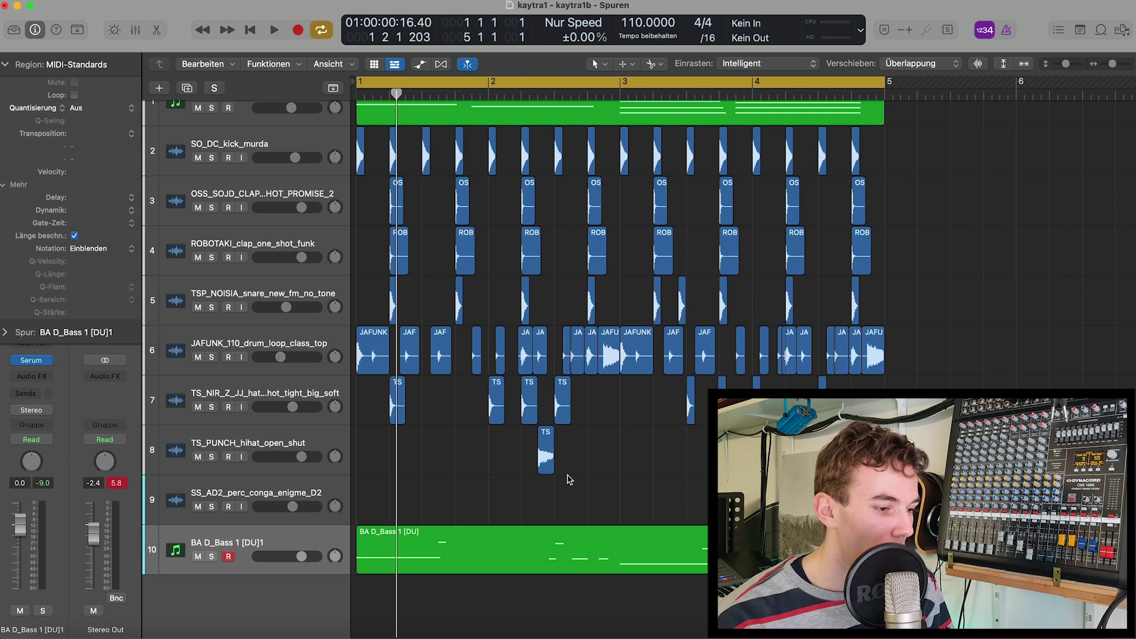
Step: Bring the three fss_mjhv_110 vocal phrases (dry_to_you, wet_for_love, all_the_way) from Splice onto new Logic tracks and audition them soloed
key("super+Tab")
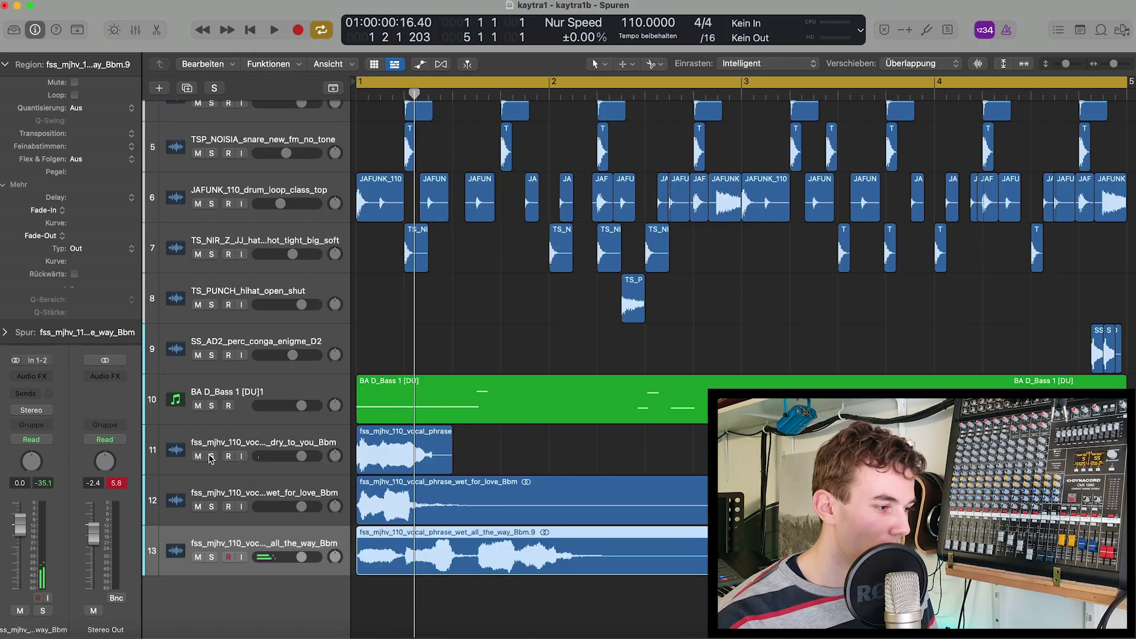
left_click(210, 457)
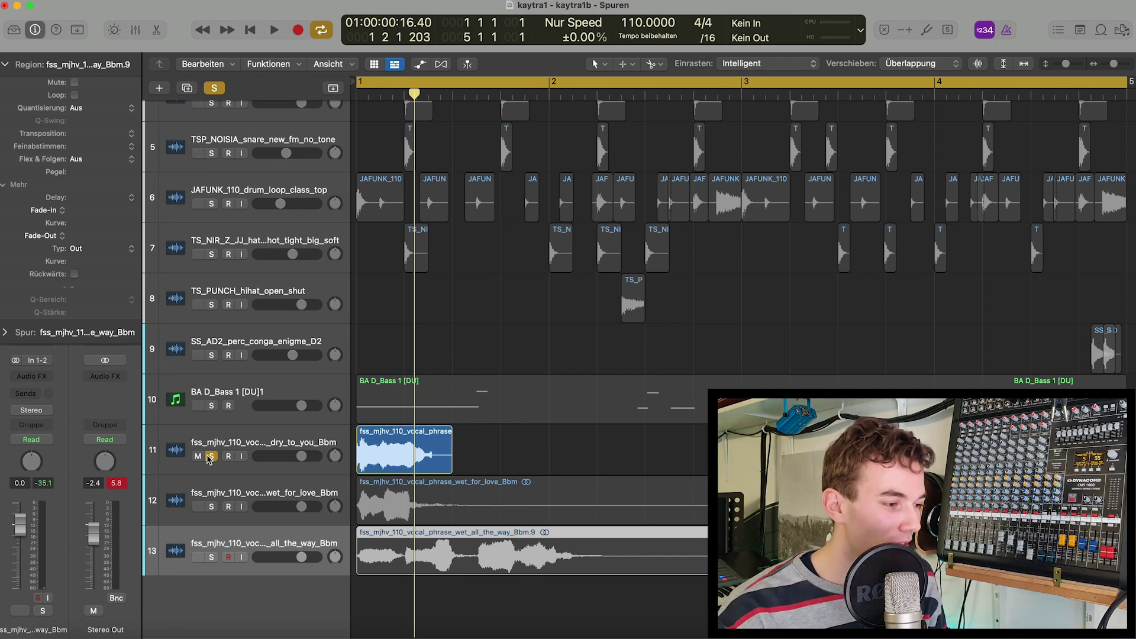
left_click(211, 557)
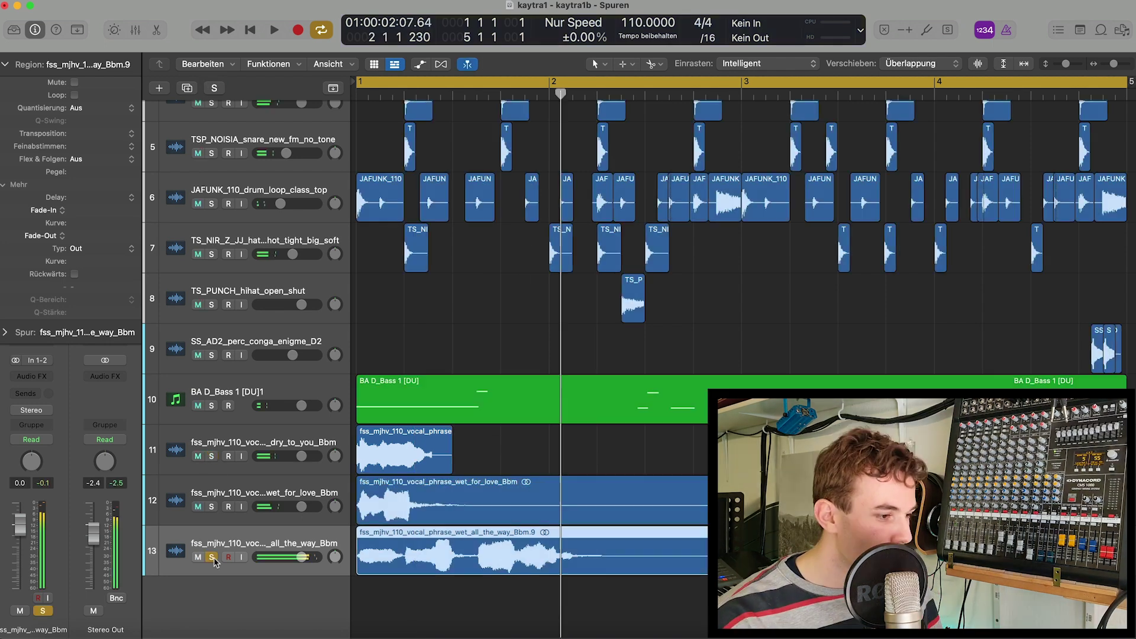
key("d")
key("super+Right")
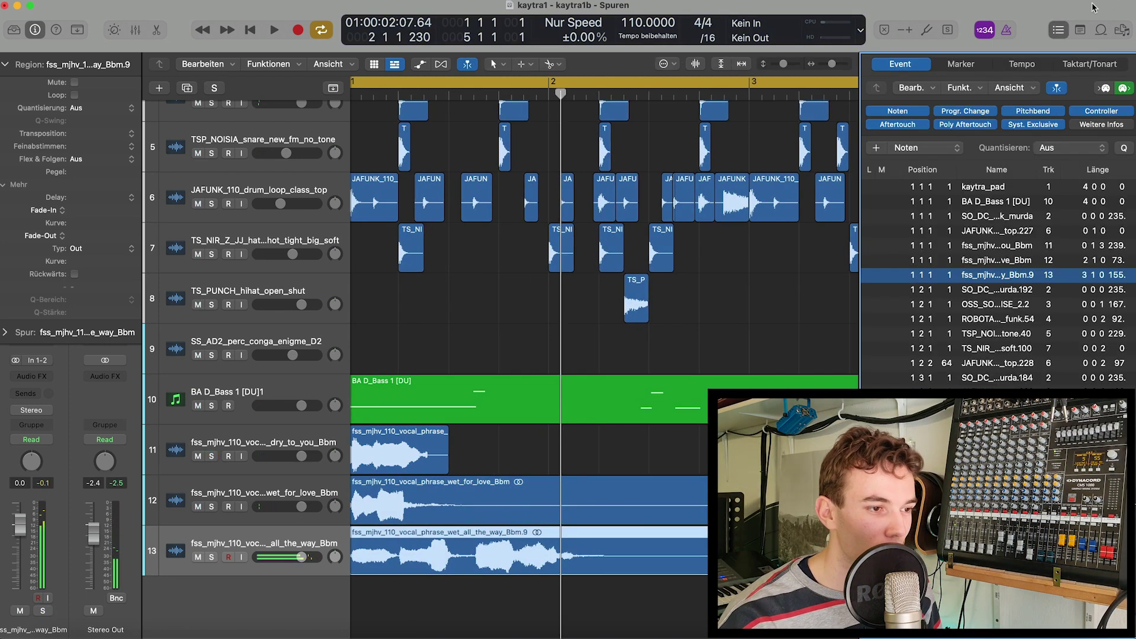
left_click(1059, 30)
Step: Mute the wet_for_love and all_the_way vocal tracks, set the dry_to_you track's volume to -5.6 dB and play the mix from the start
scroll(879, 328, "down", 4)
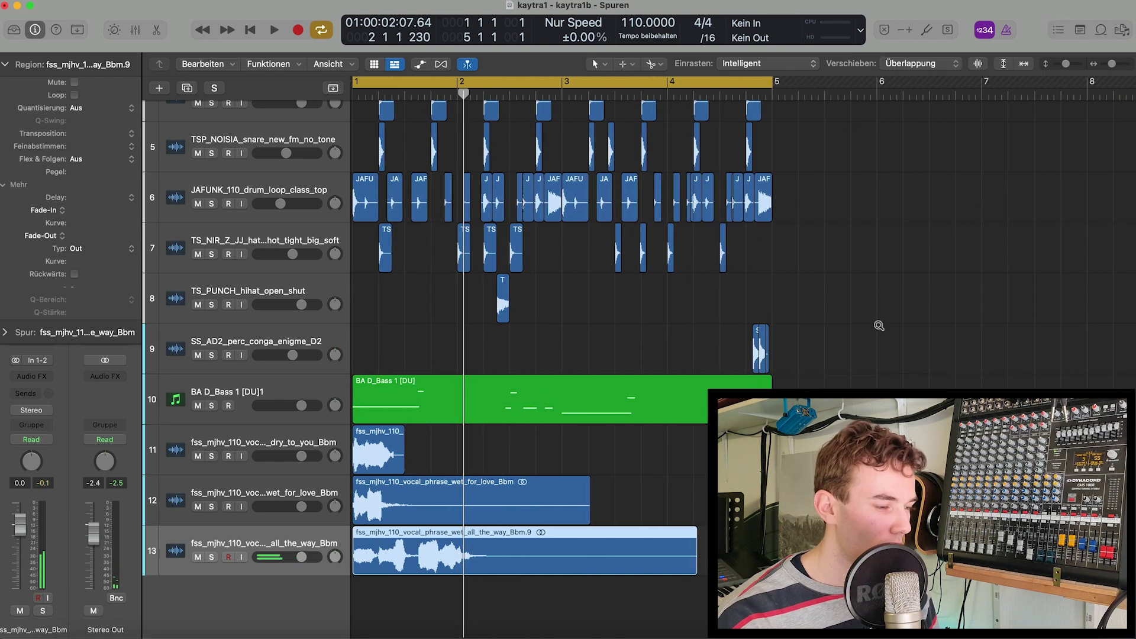
scroll(880, 324, "up", 4)
scroll(880, 323, "down", 4)
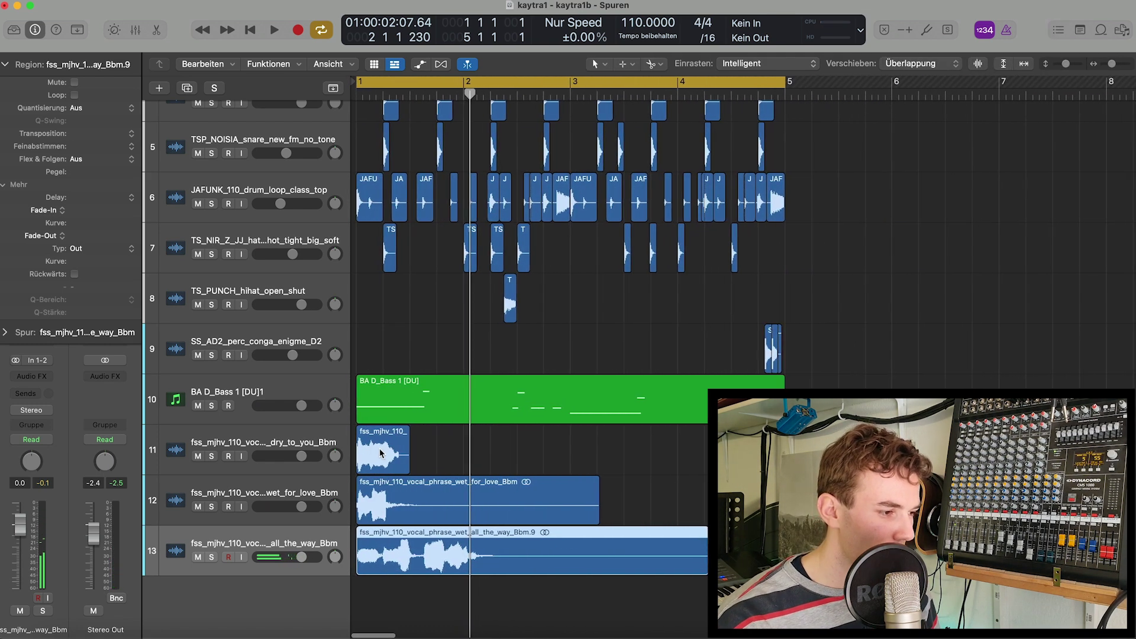
left_click(379, 453)
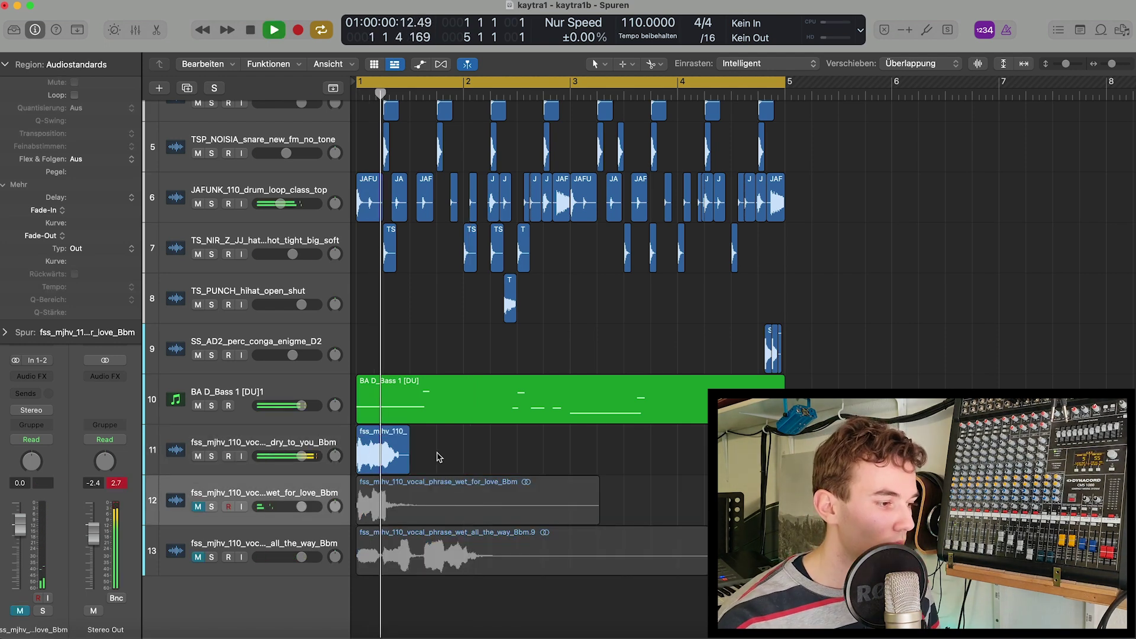
left_click_drag(301, 456, 278, 448)
left_click(380, 448)
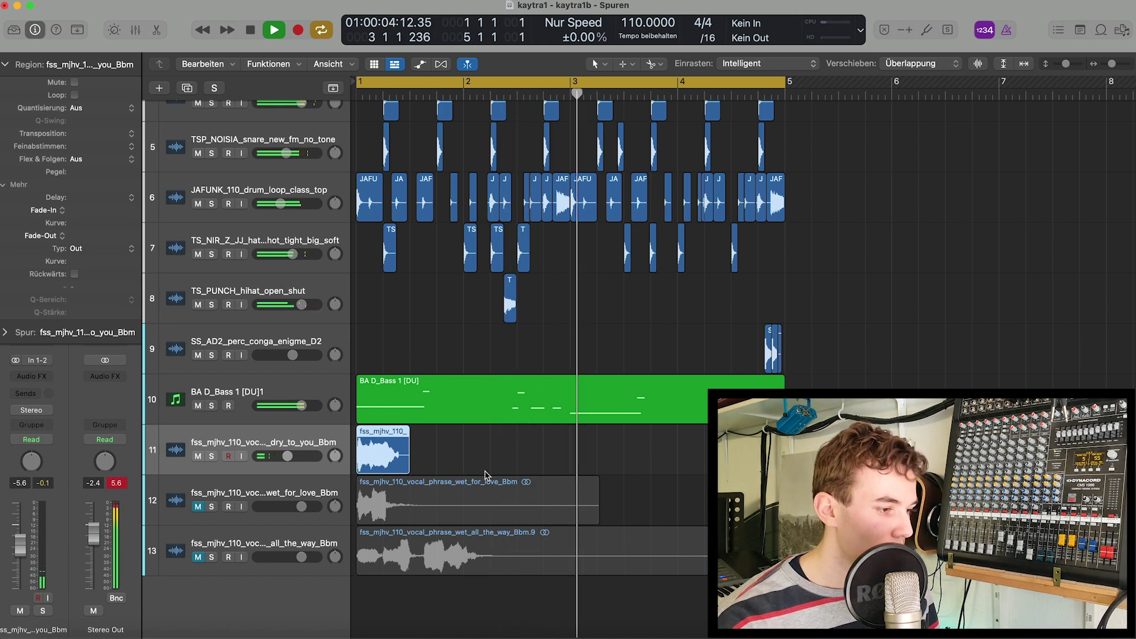
key("Return")
key("space")
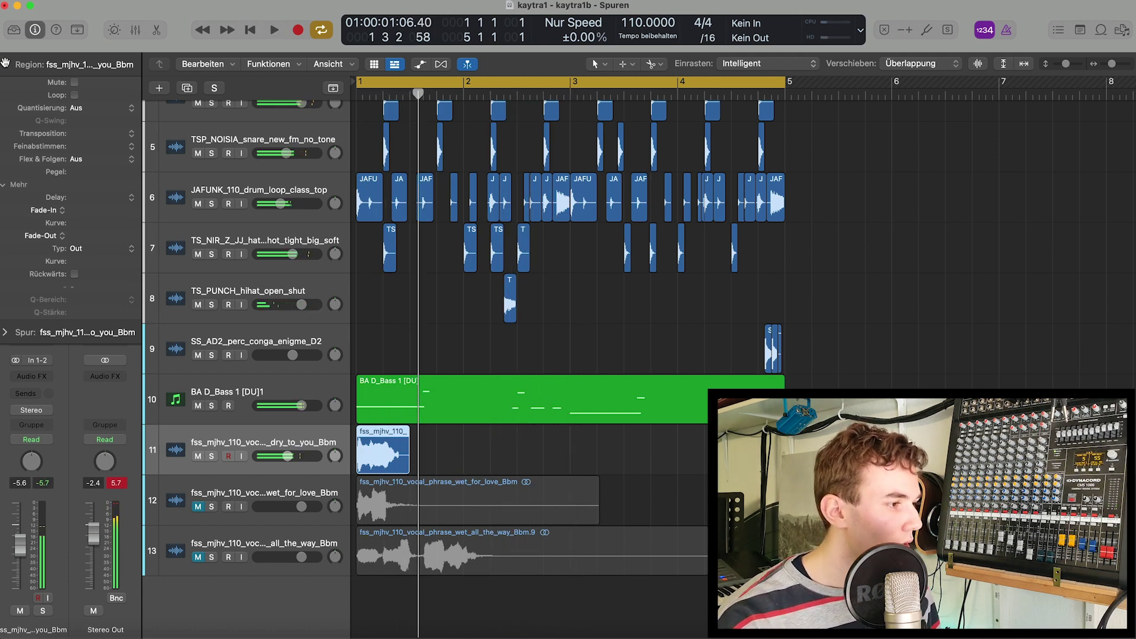
Step: Insert Echo on the dry_to_you vocal track, solo the track and set the echo's wet level to 44% and feedback to 47%
left_click(5, 64)
left_click(41, 377)
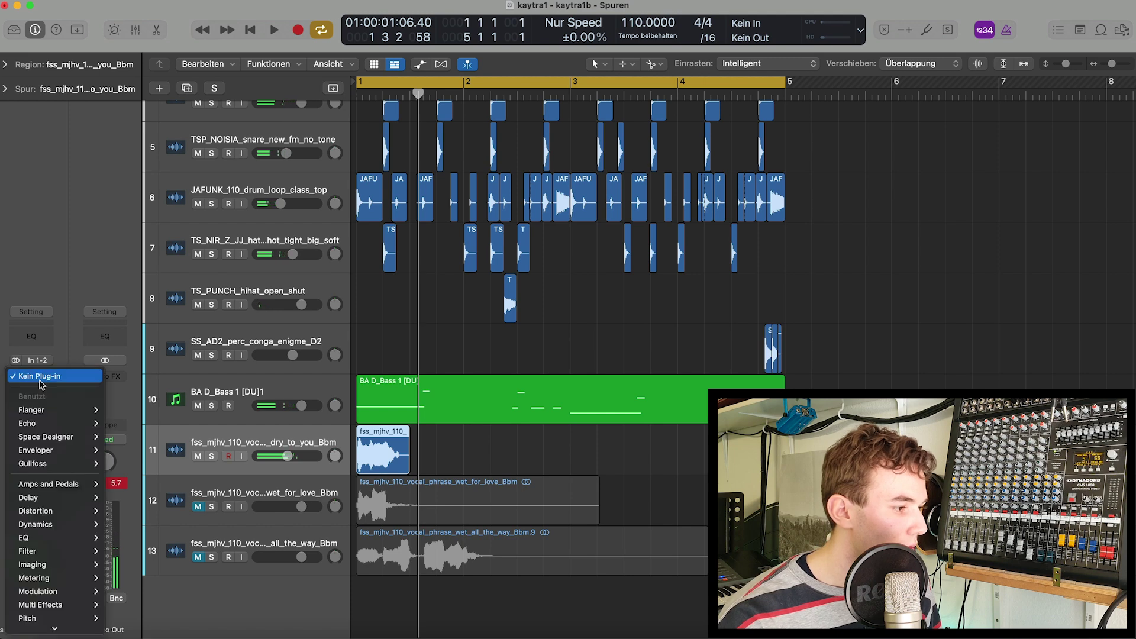
left_click(116, 425)
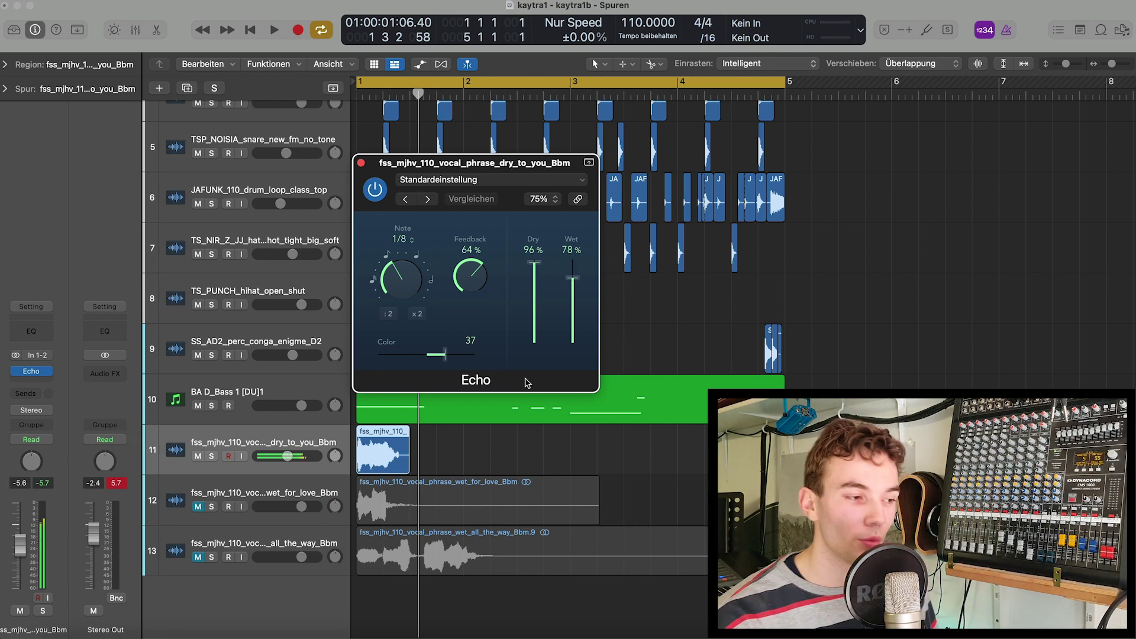
key("s")
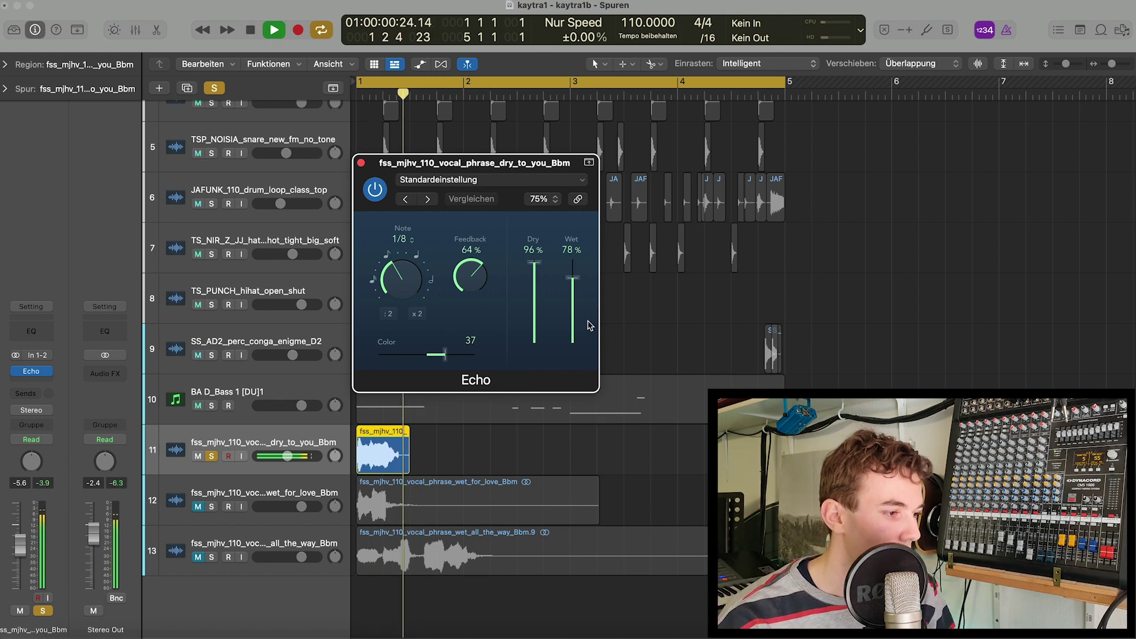
left_click_drag(572, 279, 571, 306)
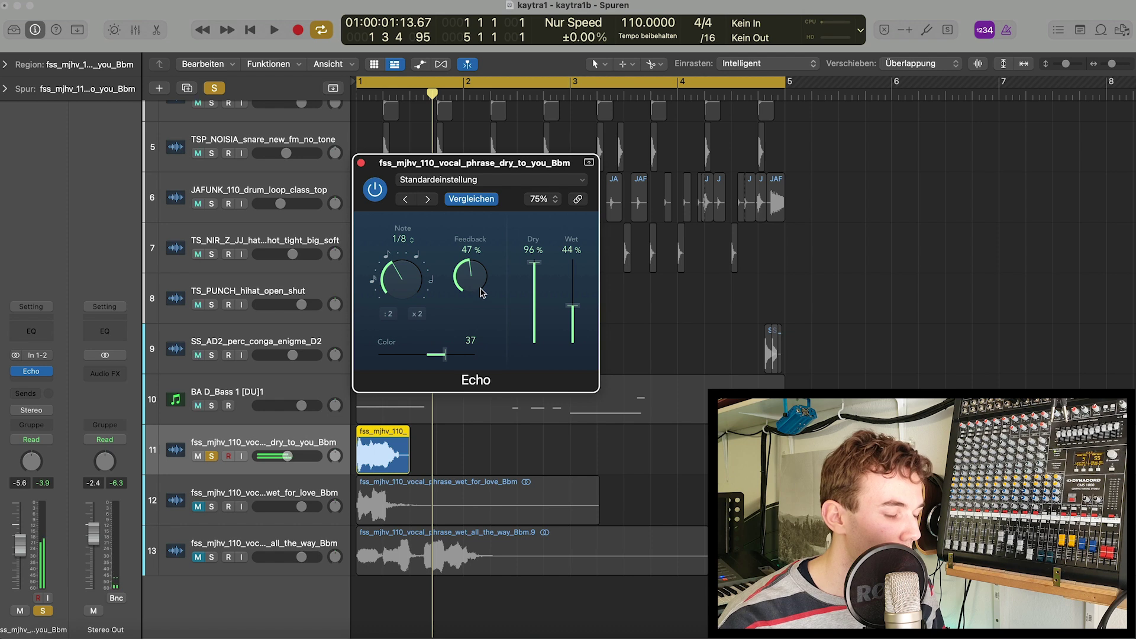
key("space")
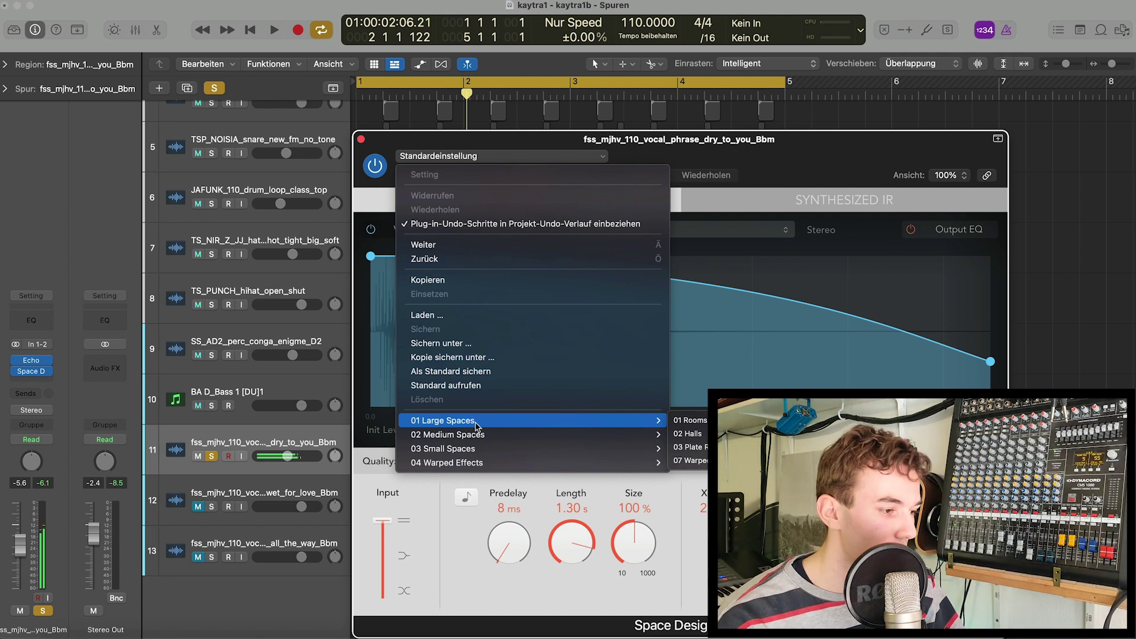
Step: Load the medium-space hall preset 1.6s Small Hall in the dry vocal's Space Designer, audition it and close the plug-in window
mouse_move(487, 438)
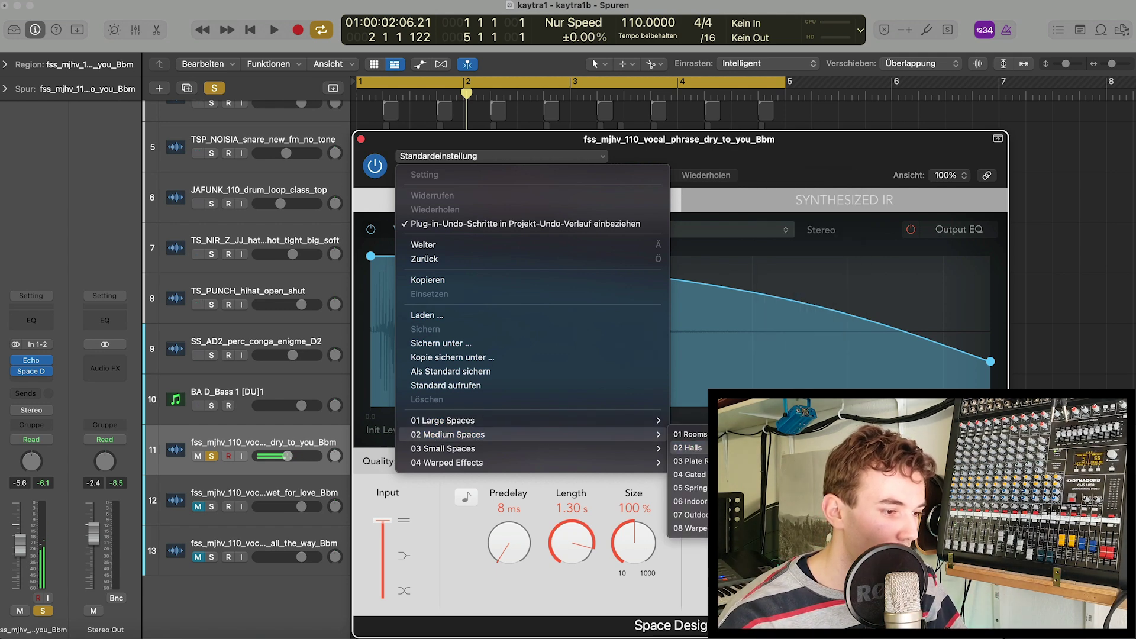
left_click(817, 462)
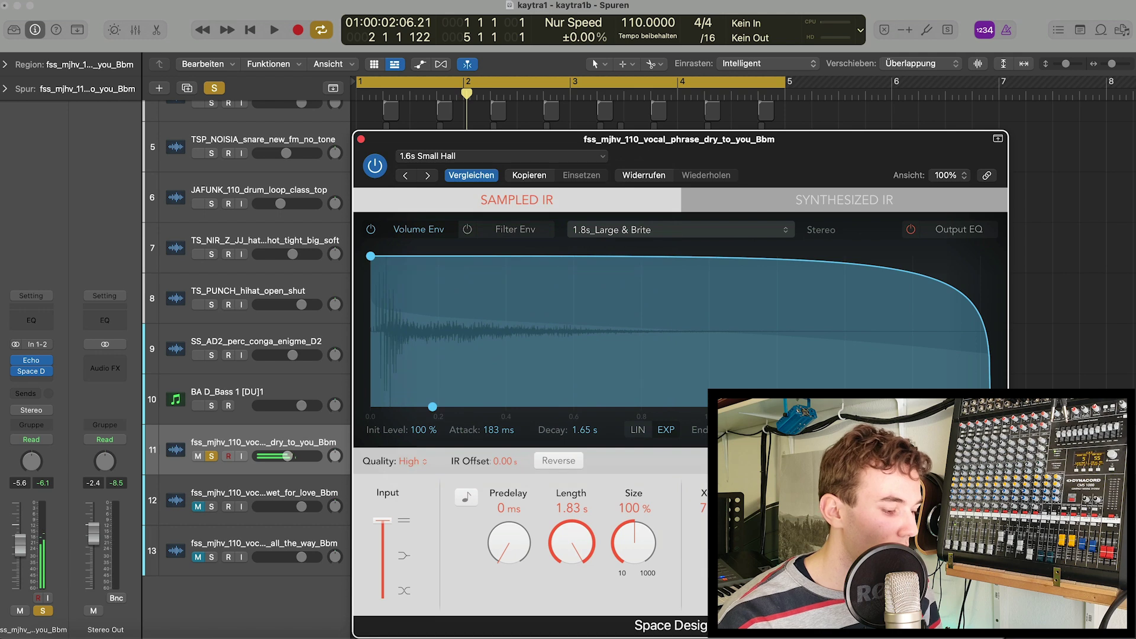
key("space")
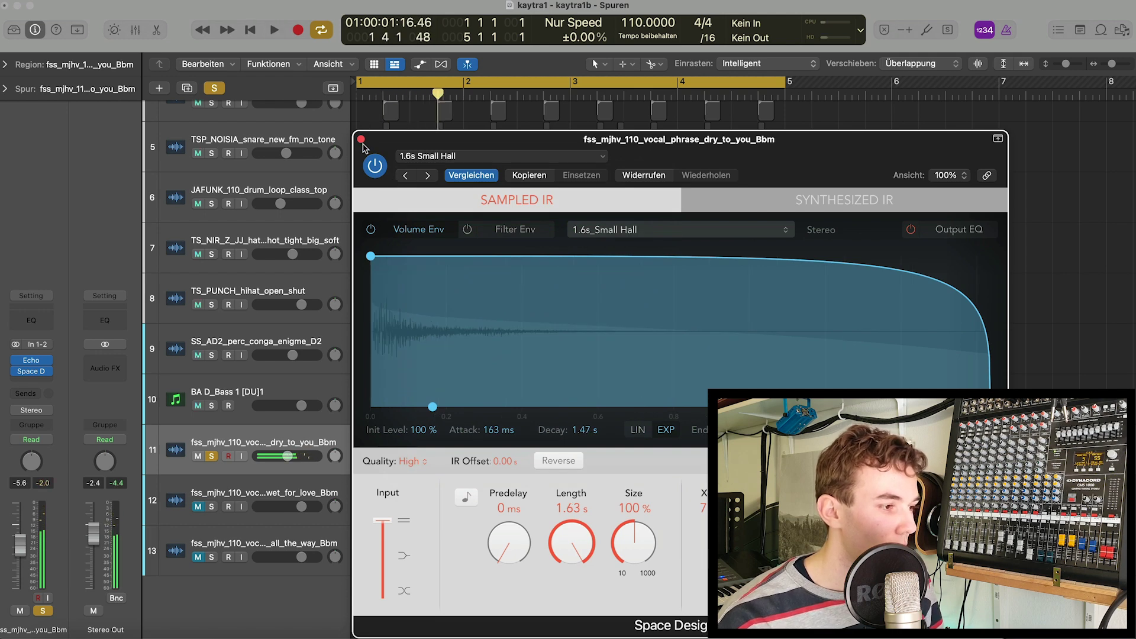
left_click(361, 140)
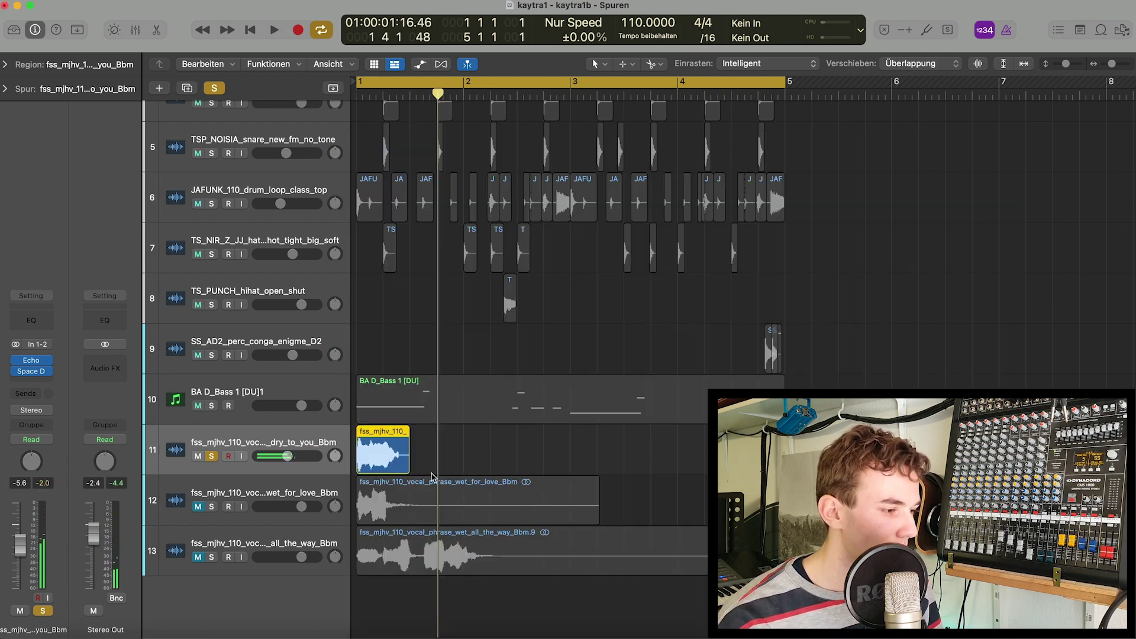
Step: Unsolo the dry_to_you vocal track, set its volume to -10.6 dB and play it in the full mix
key("s")
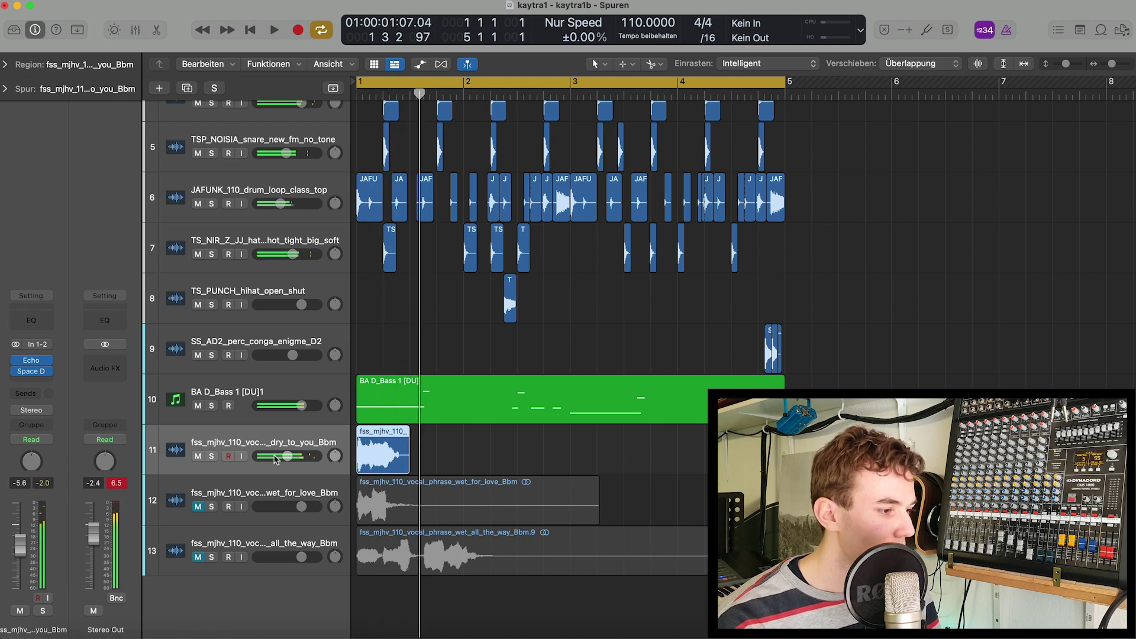
left_click_drag(275, 460, 269, 460)
key("space")
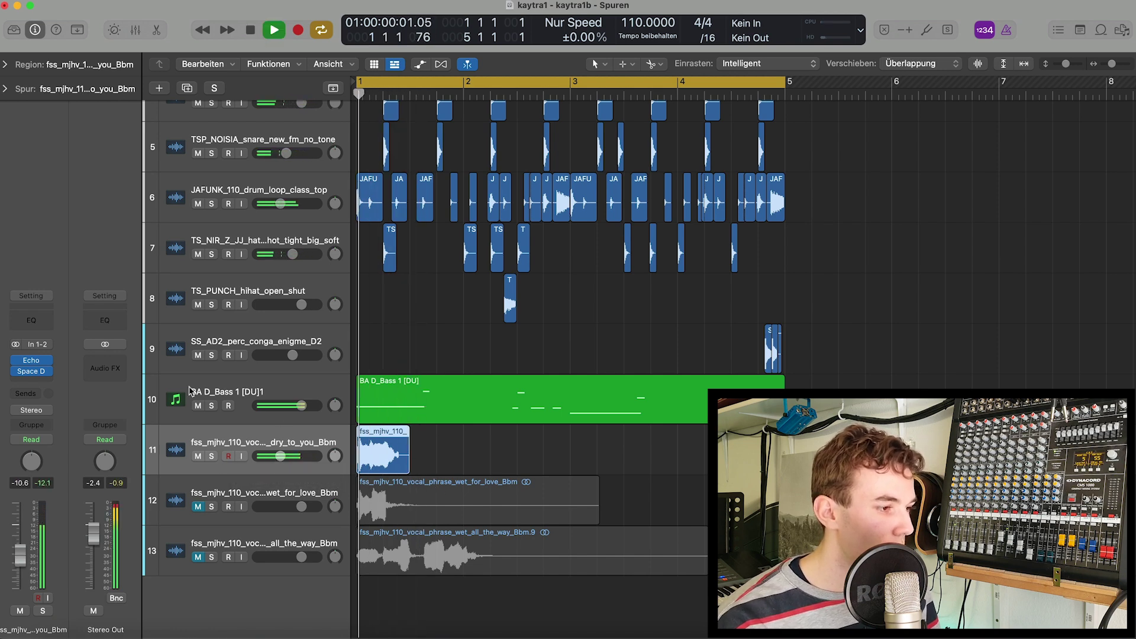
key("space")
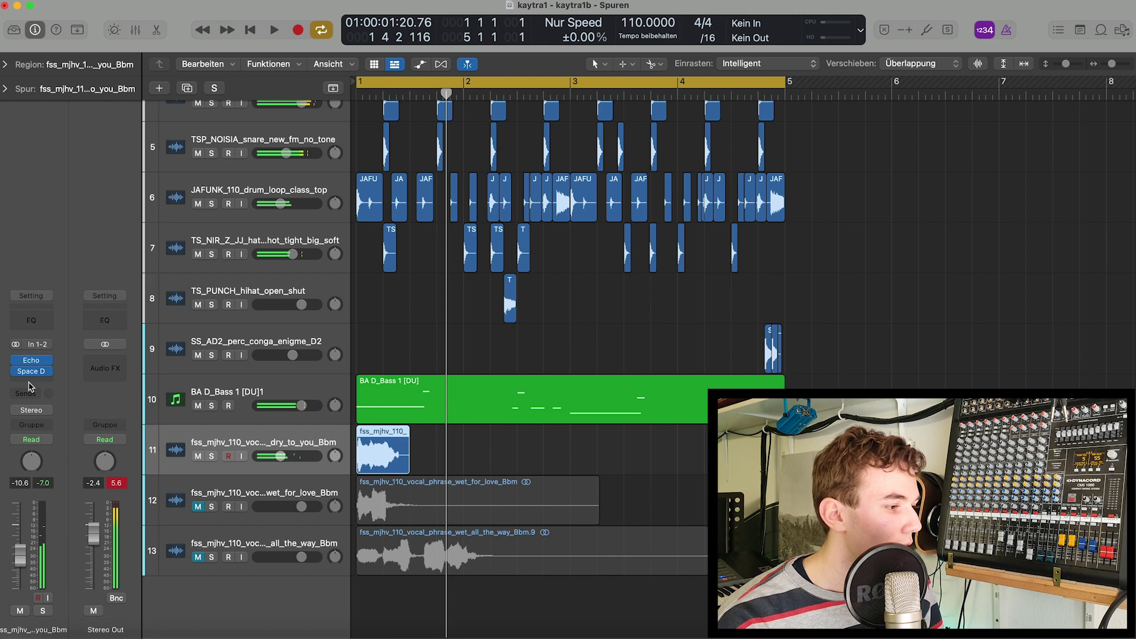
Step: Insert a stereo Flanger after Space Designer on the dry_to_you vocal track, audition it and close the plug-in window
left_click(30, 384)
mouse_move(71, 439)
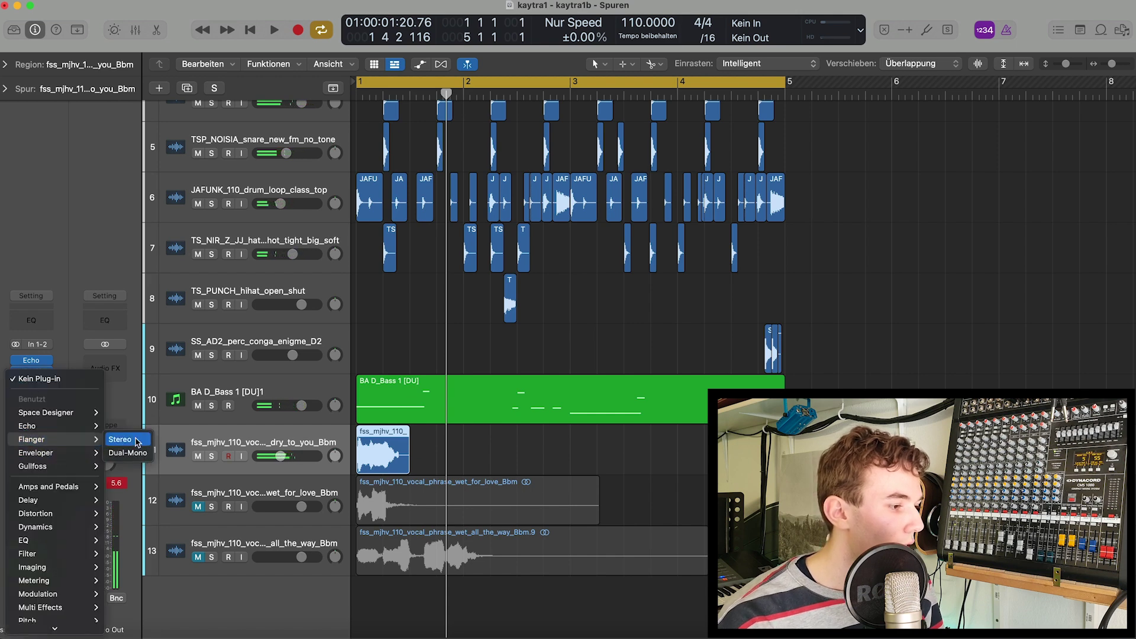
left_click(134, 440)
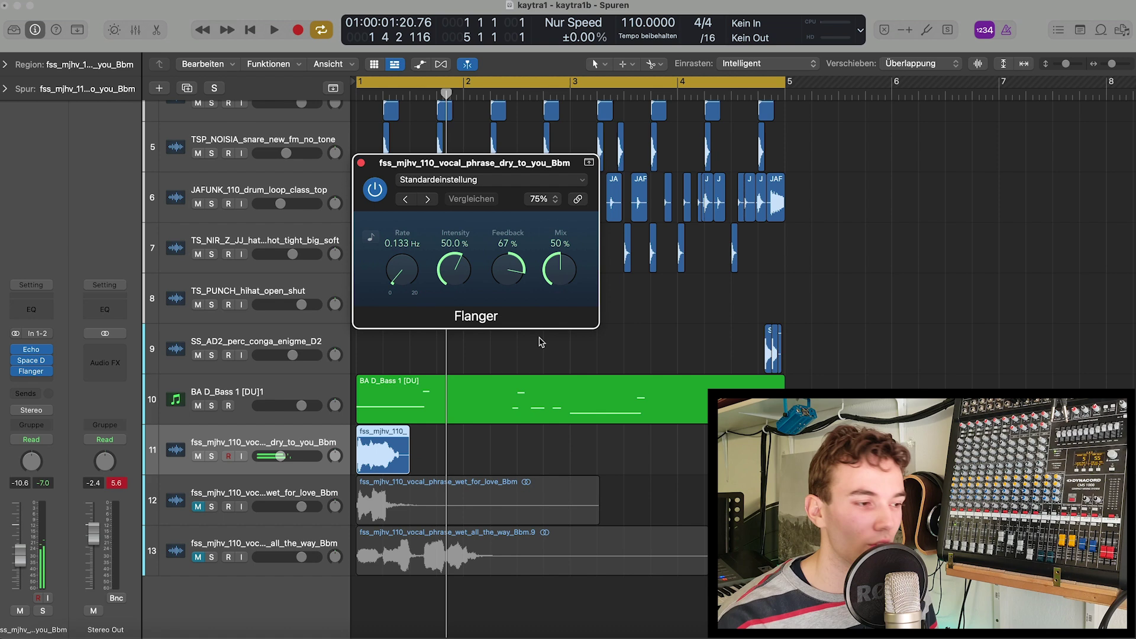
key("space")
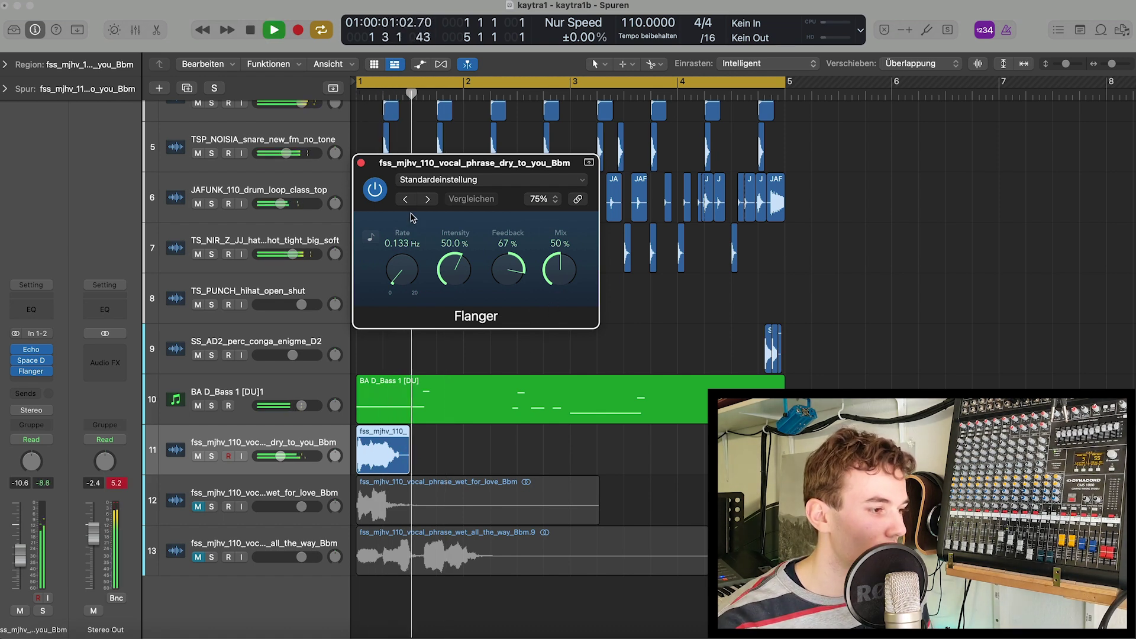
key("super+w")
key("space")
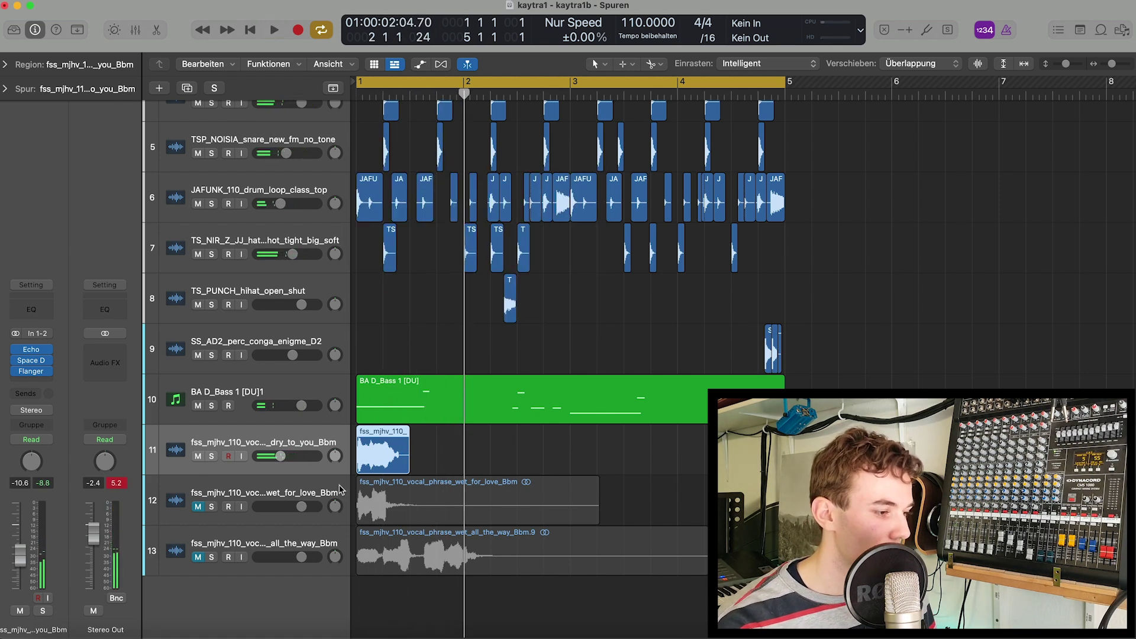
Step: Unmute the wet_for_love vocal, move its region to bar 2 beat 3, cut off the long tail and play the result
left_click(198, 507)
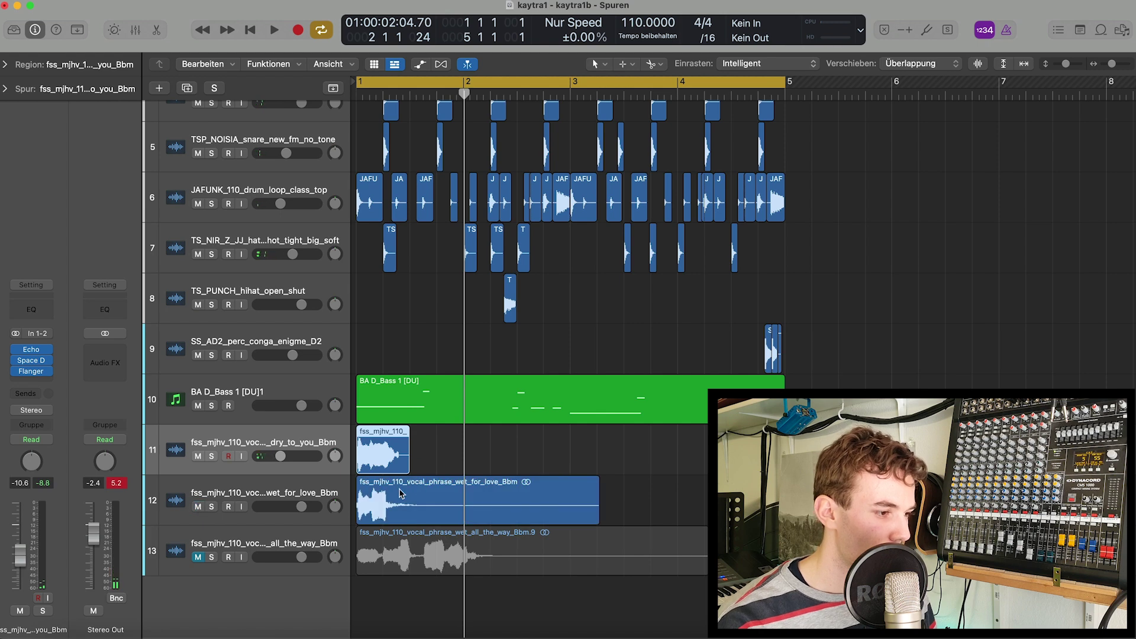
left_click_drag(400, 493, 526, 521)
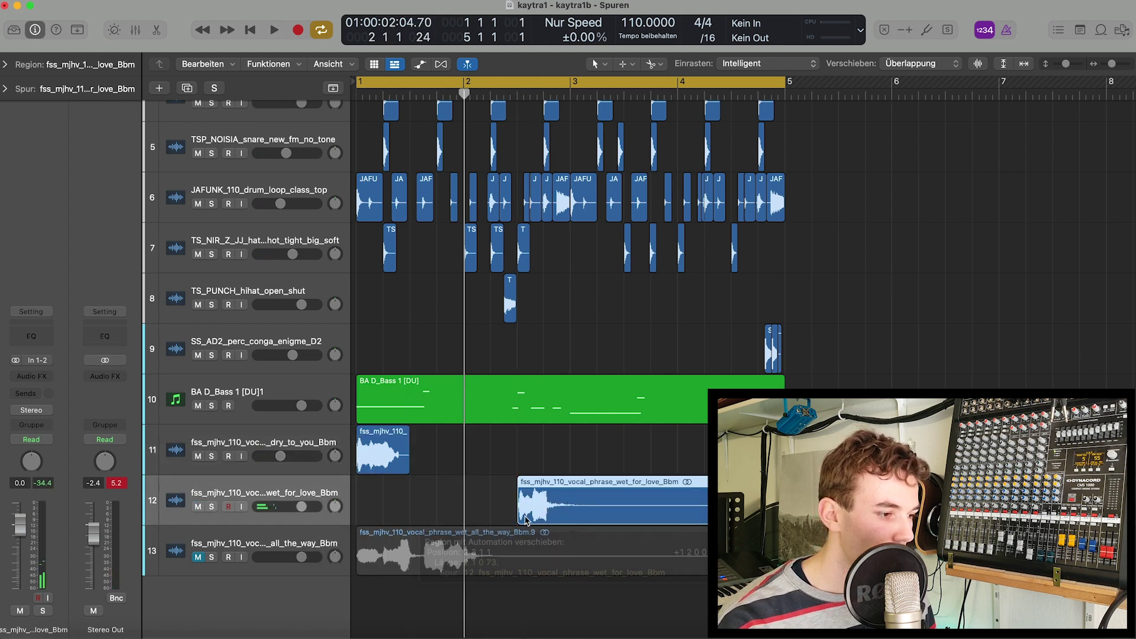
right_click(605, 507)
key("BackSpace")
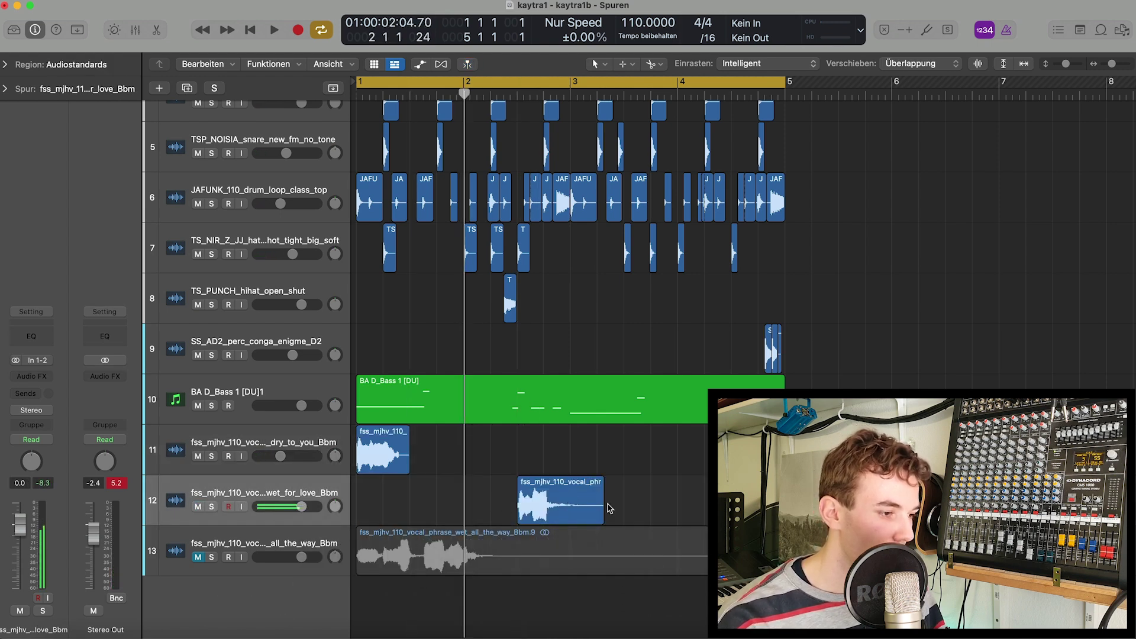
key("space")
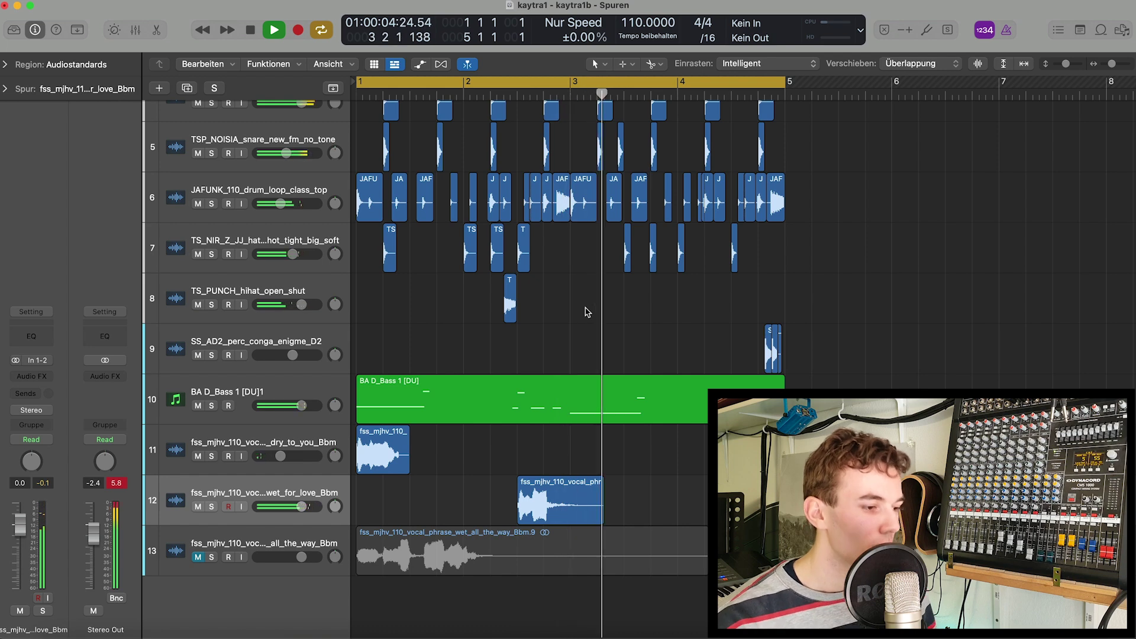
key("space")
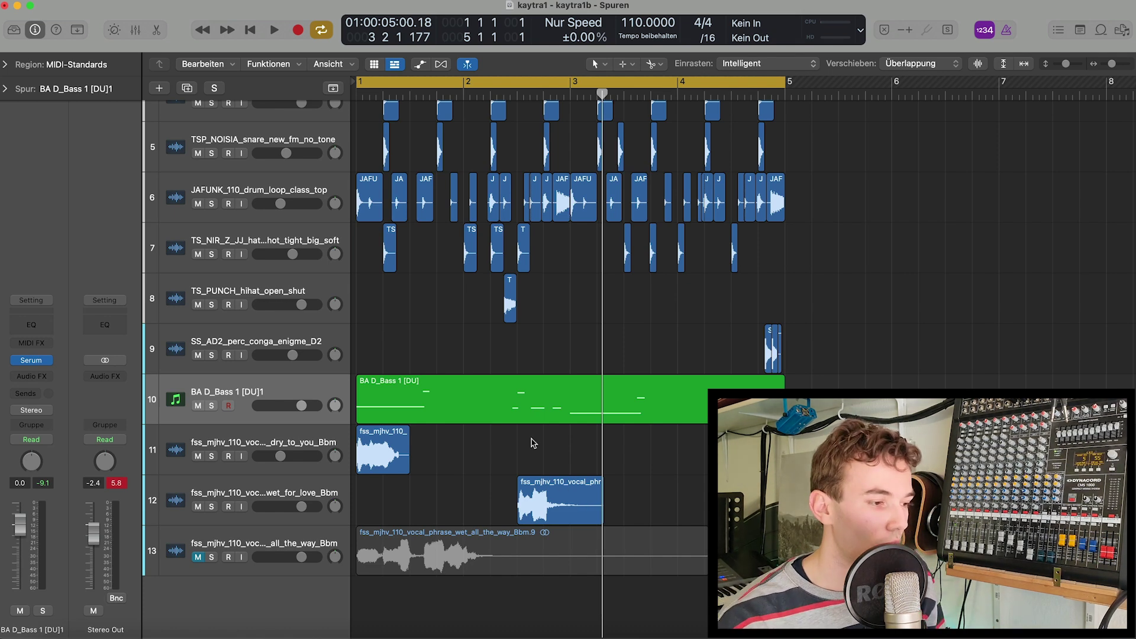
Step: Copy the dry vocal's Echo, Space Designer and Flanger to the wet_for_love track, set its volume to -9.8 dB and audition it
left_click(571, 502)
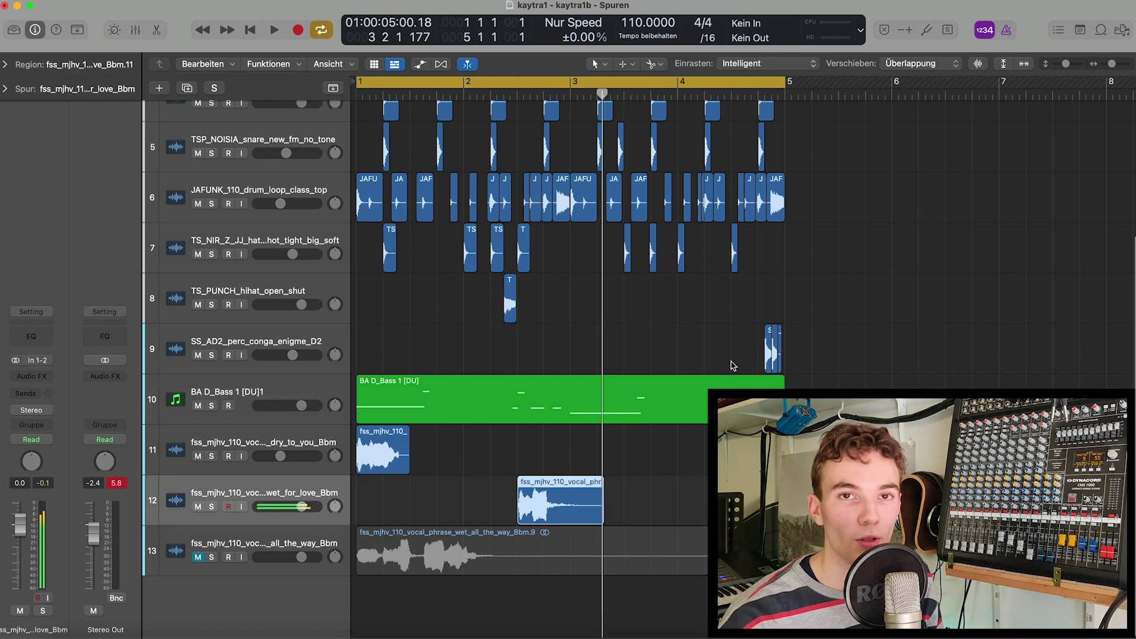
key("x")
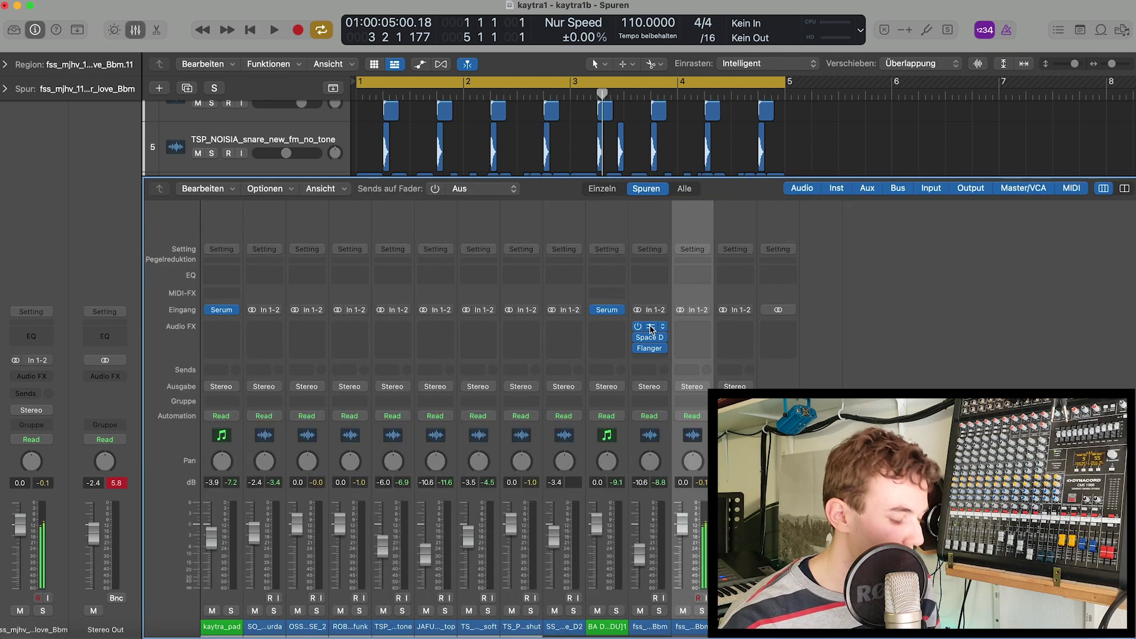
left_click_drag(694, 326, 692, 327)
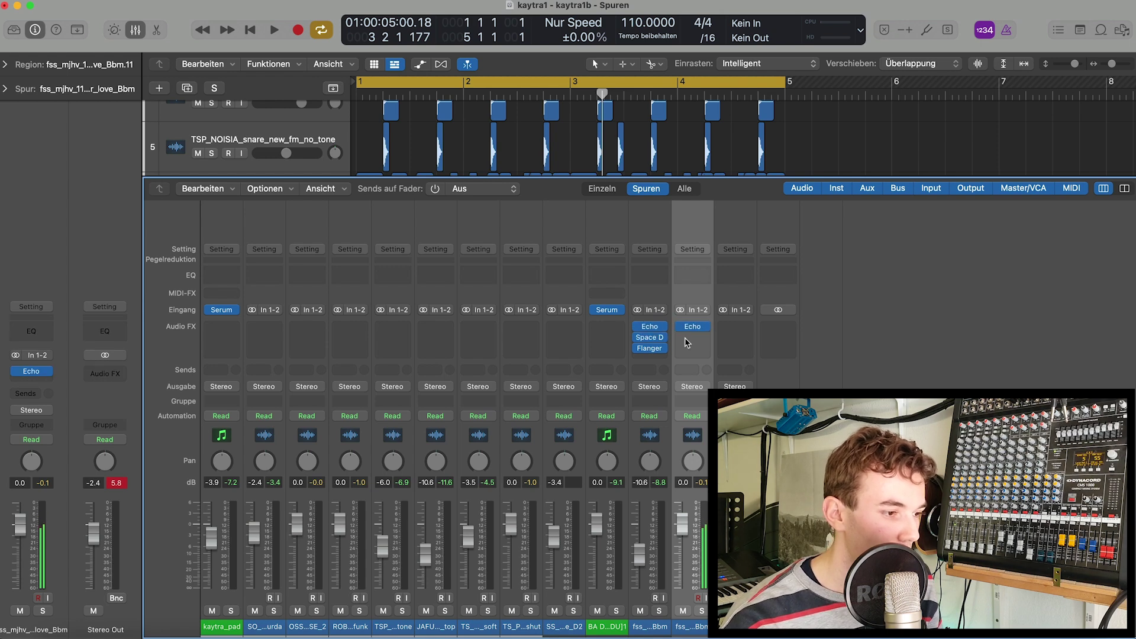
key("x")
key("space")
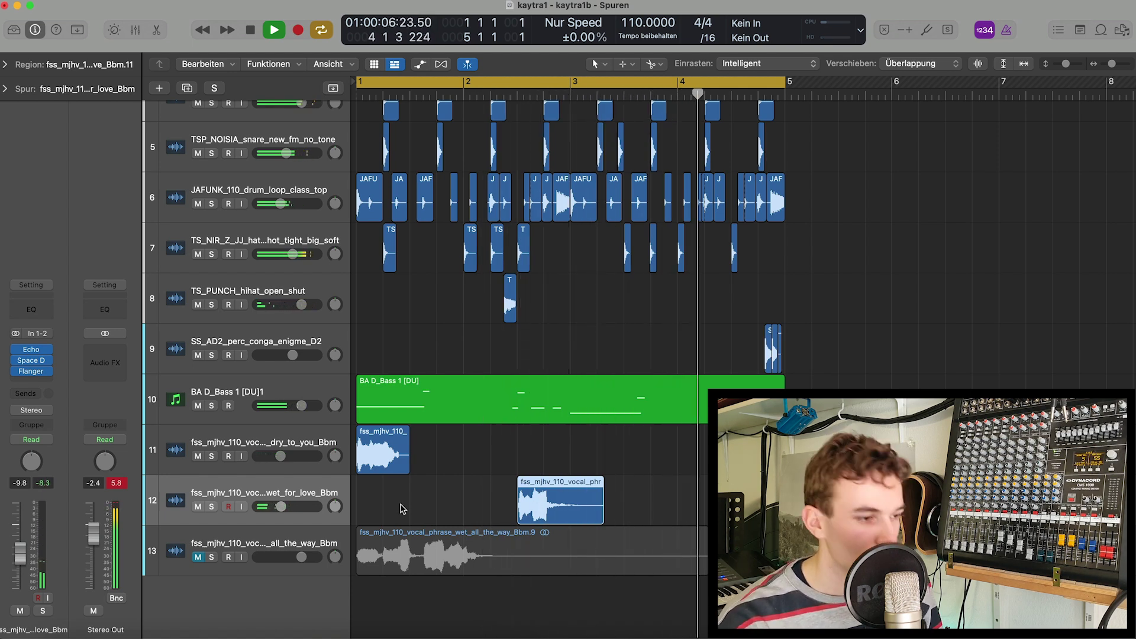
key("space")
Step: Unmute the all_the_way vocal, move its region to bar 3 beat 3 and set the track's volume to -8.0 dB during playback
left_click(445, 554)
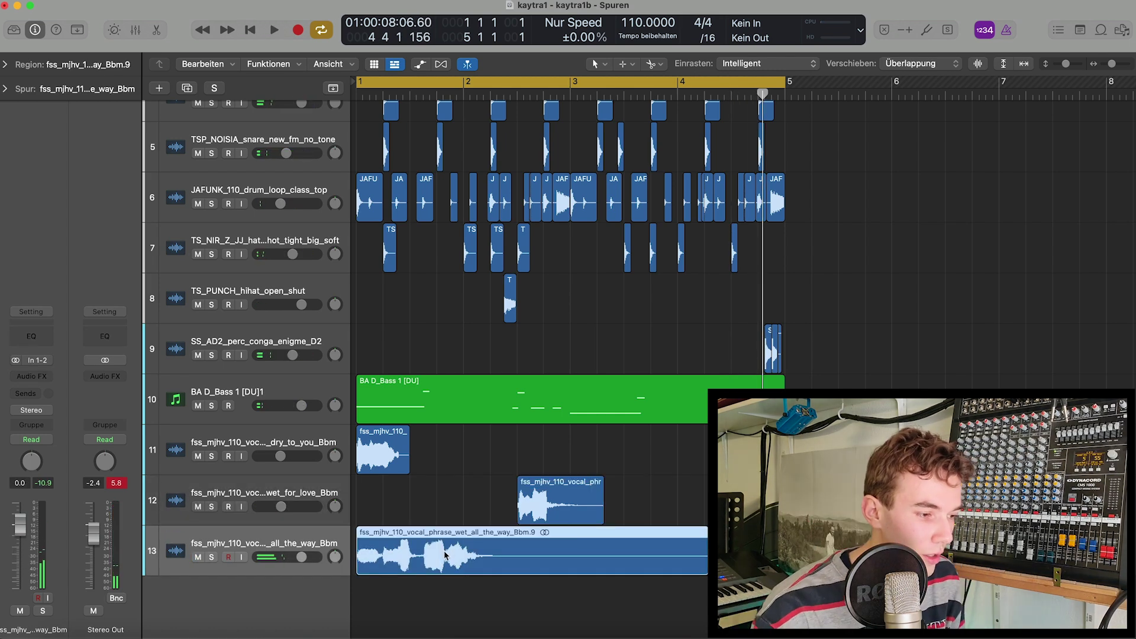
left_click_drag(445, 555, 713, 554)
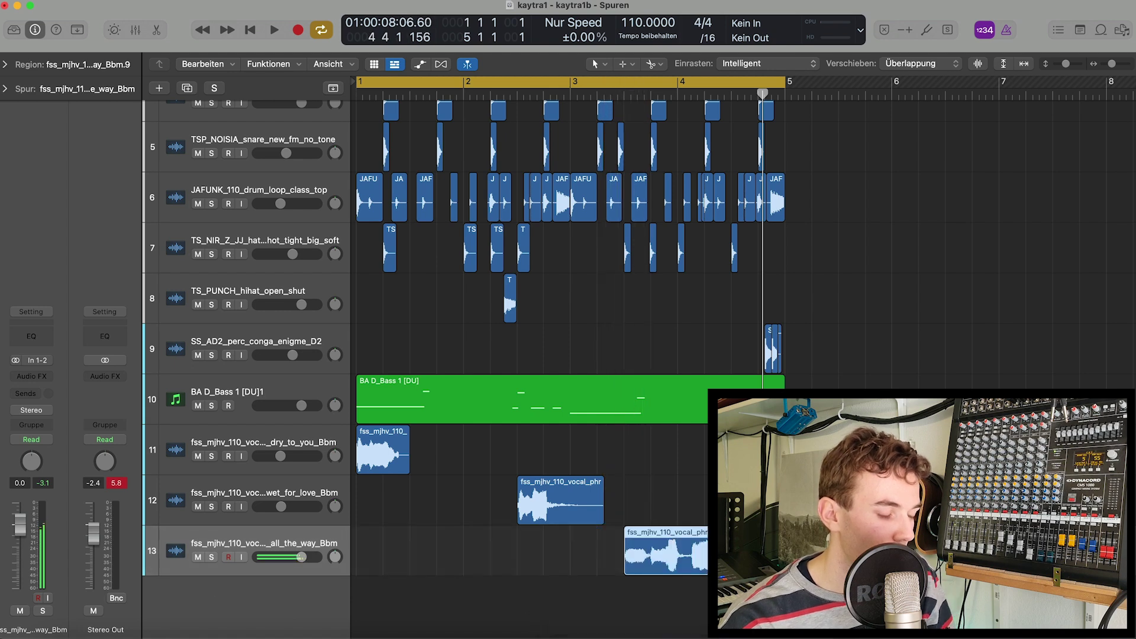
key("space")
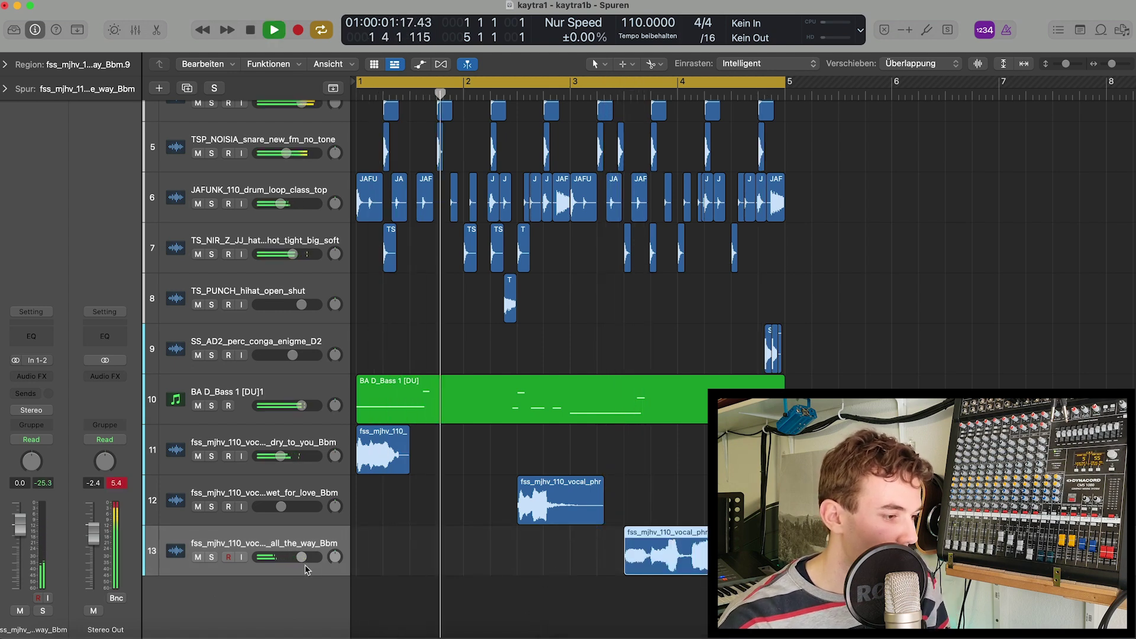
left_click_drag(302, 557, 283, 557)
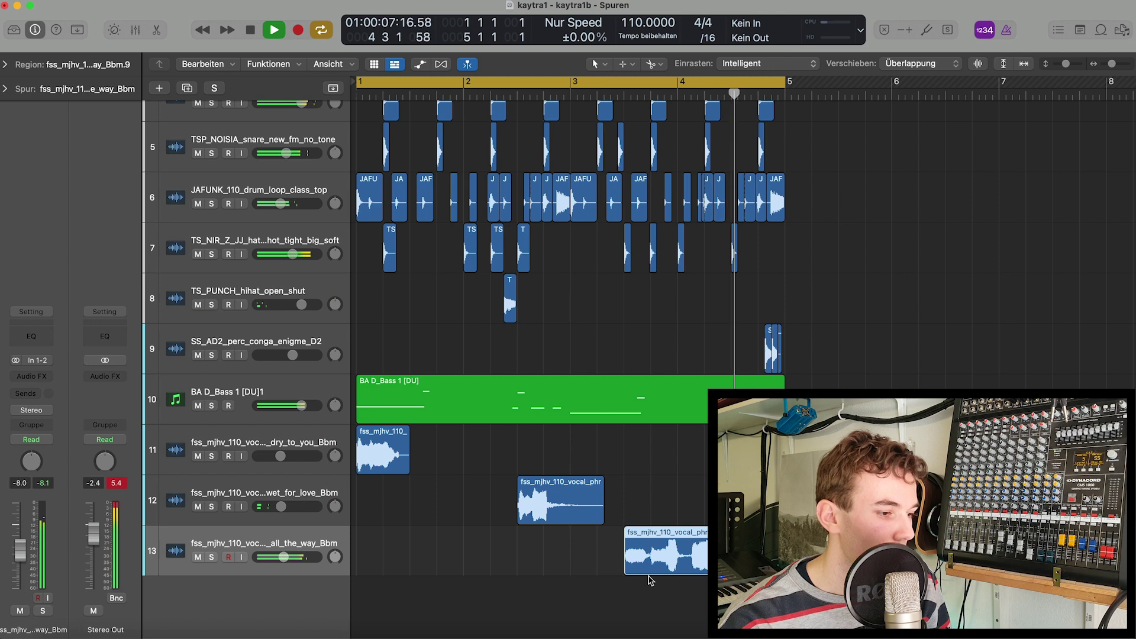
Step: Shift the all_the_way vocal region one beat at a time to the start of bar 4, auditioning each position
left_click_drag(646, 561, 674, 561)
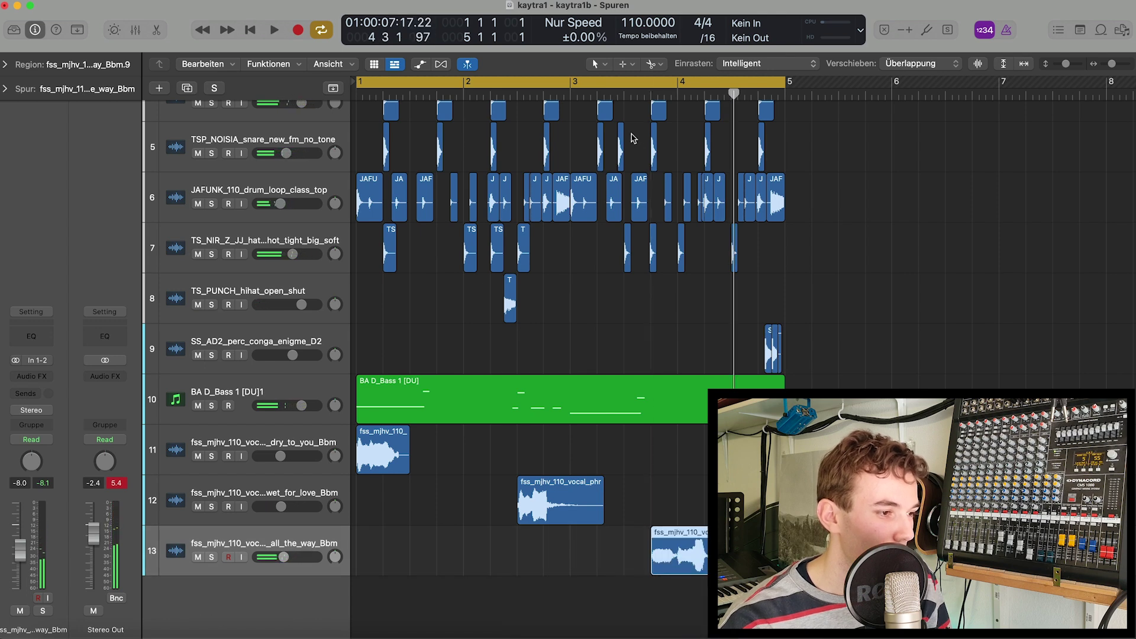
left_click(629, 81)
key("space")
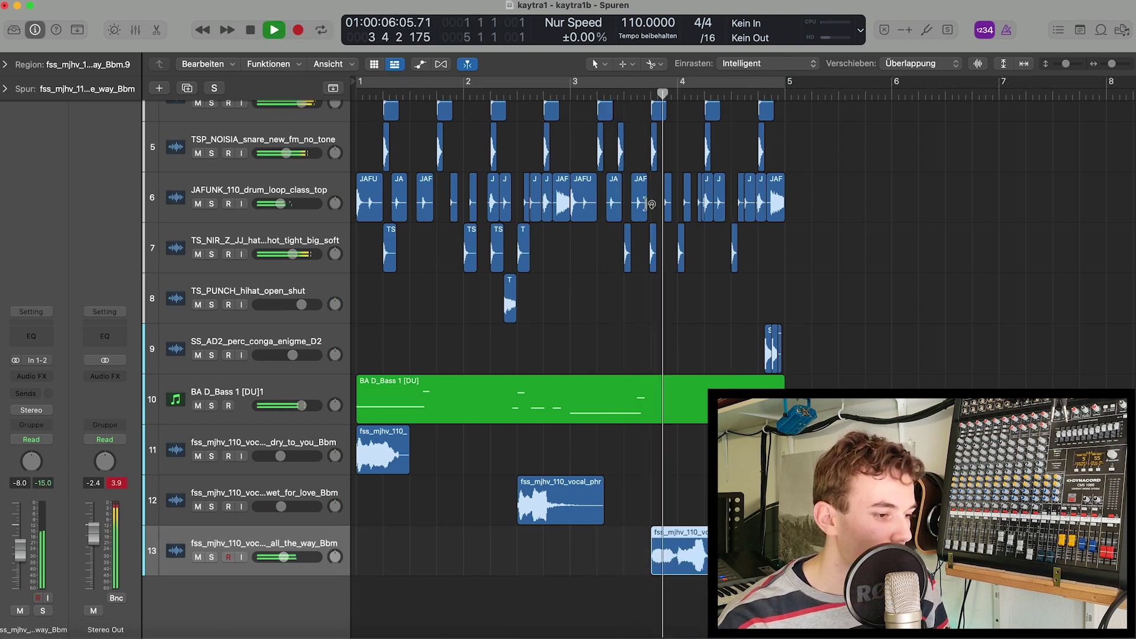
key("space")
left_click_drag(699, 554, 726, 554)
left_click(638, 94)
key("space")
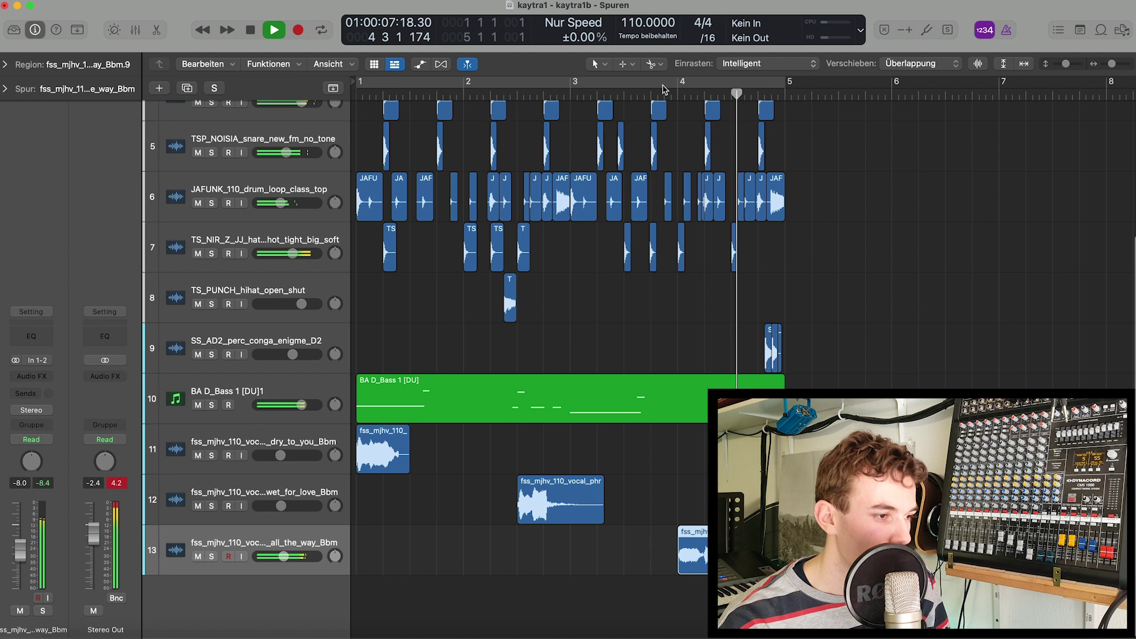
left_click(665, 88)
key("space")
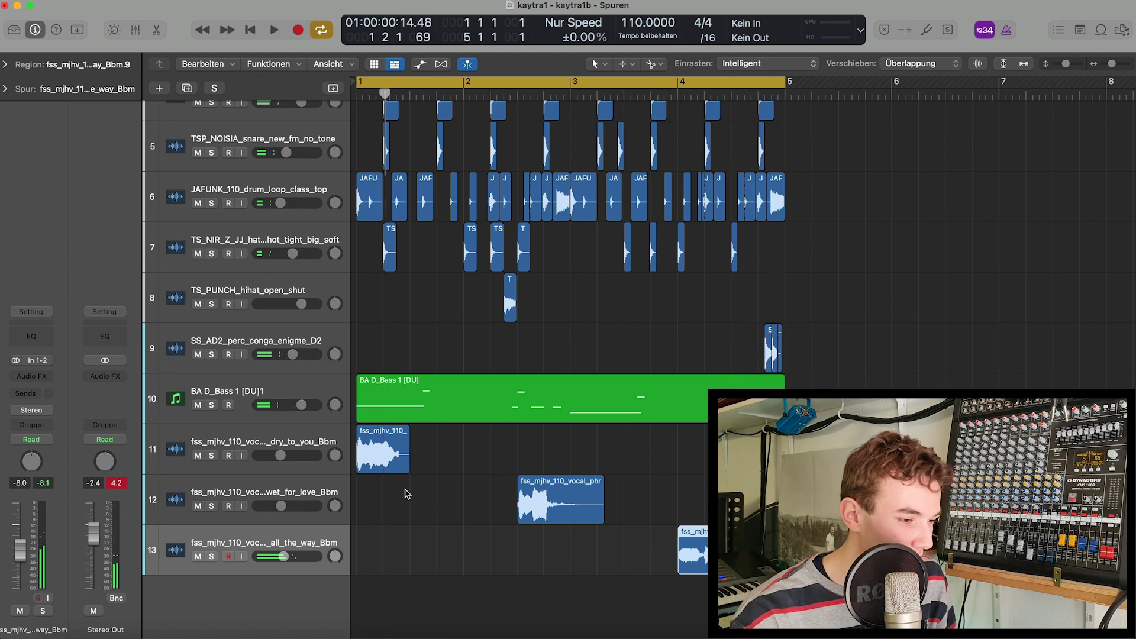
Step: Copy the Echo, Space Designer and Flanger effects to the all_the_way vocal track in the mixer
key("x")
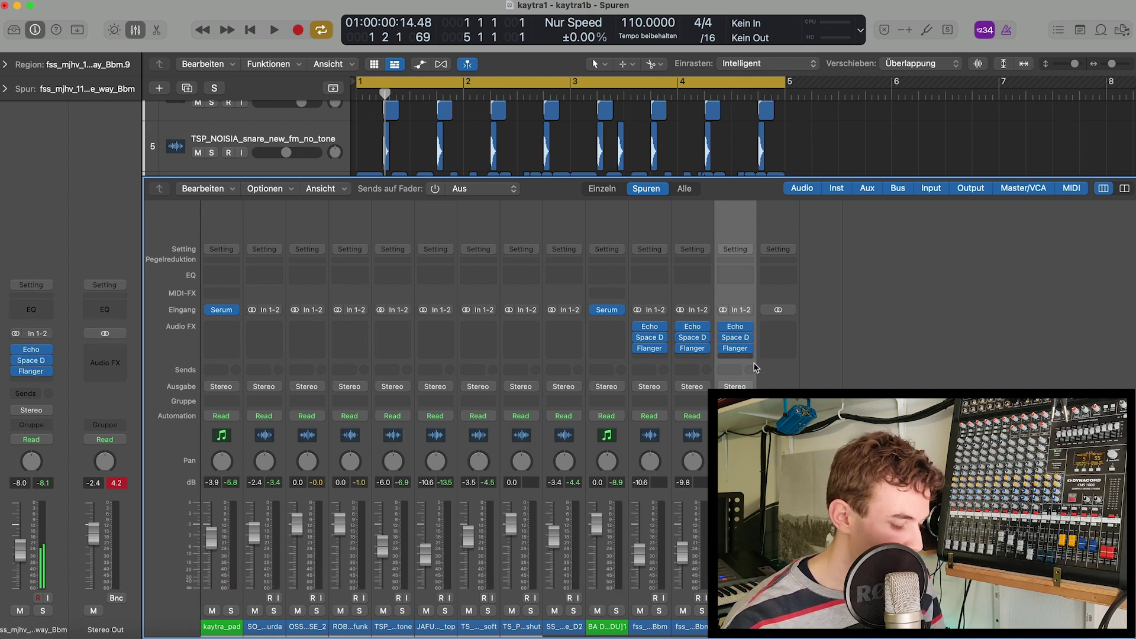
key("x")
scroll(536, 554, "up", 3)
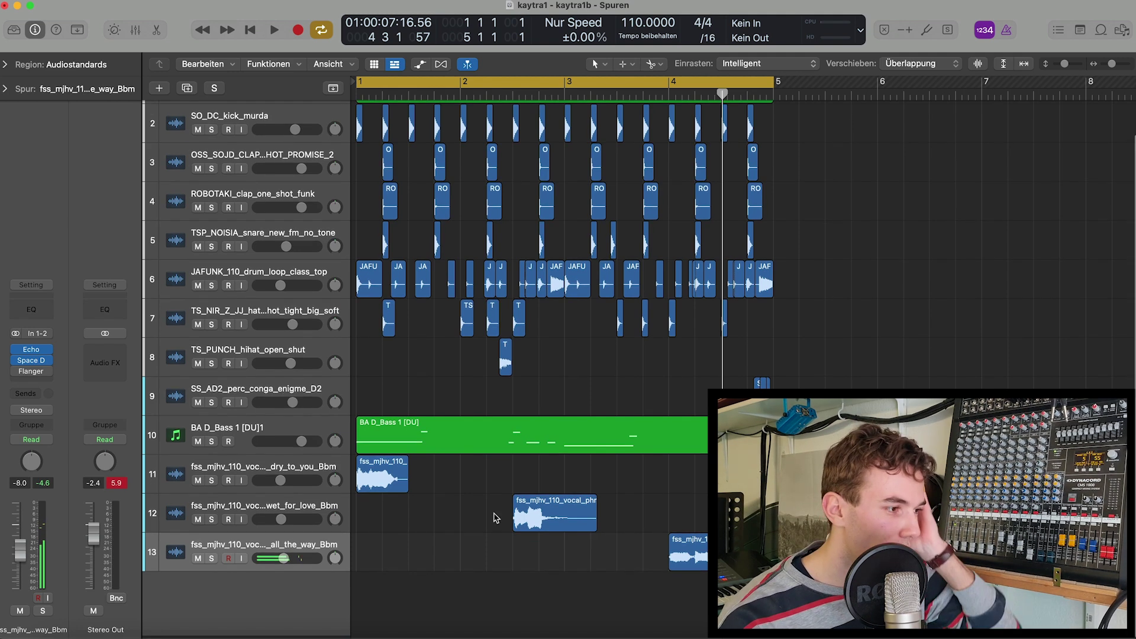
Step: Create a new Kontakt instrument track, load The Grandeur piano and adjust its tone color
key("alt+super+n")
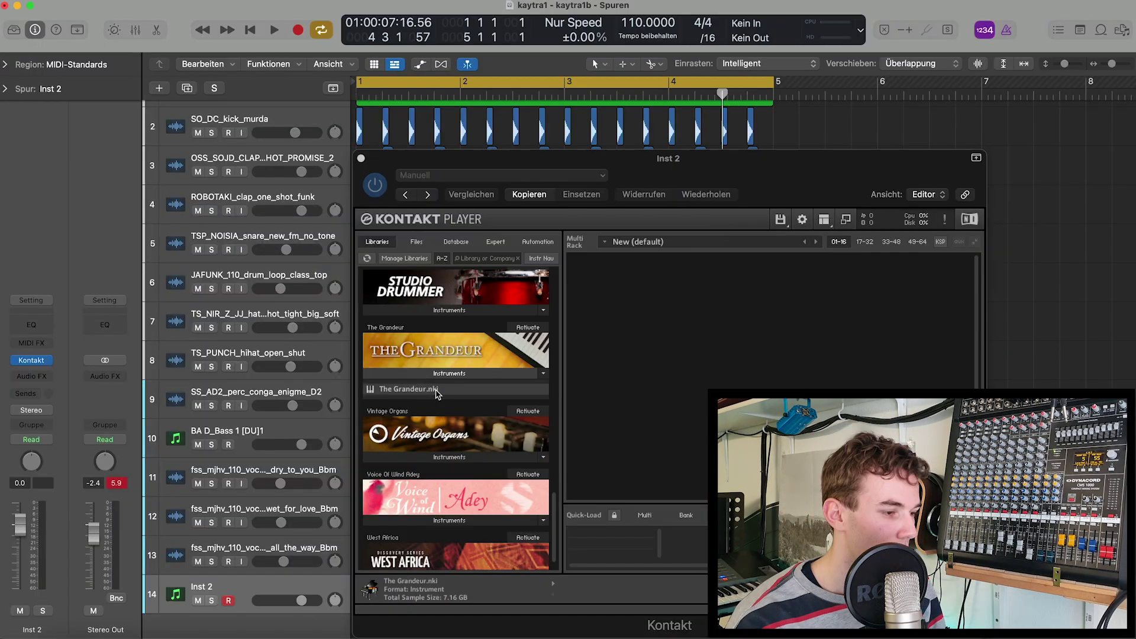
double_click(437, 394)
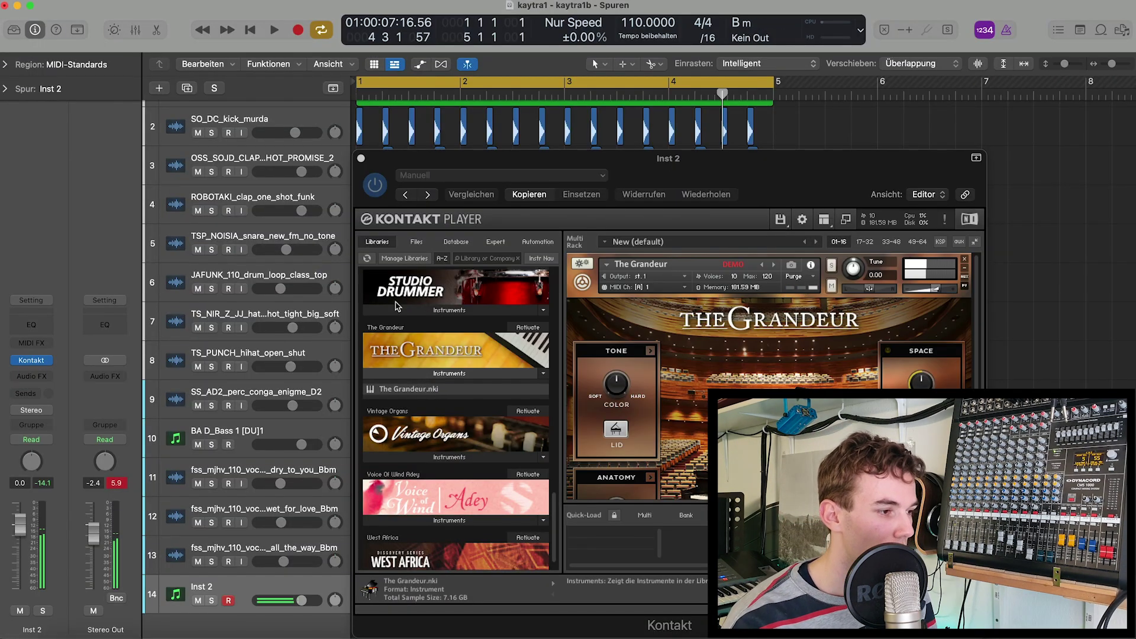
left_click_drag(617, 385, 635, 356)
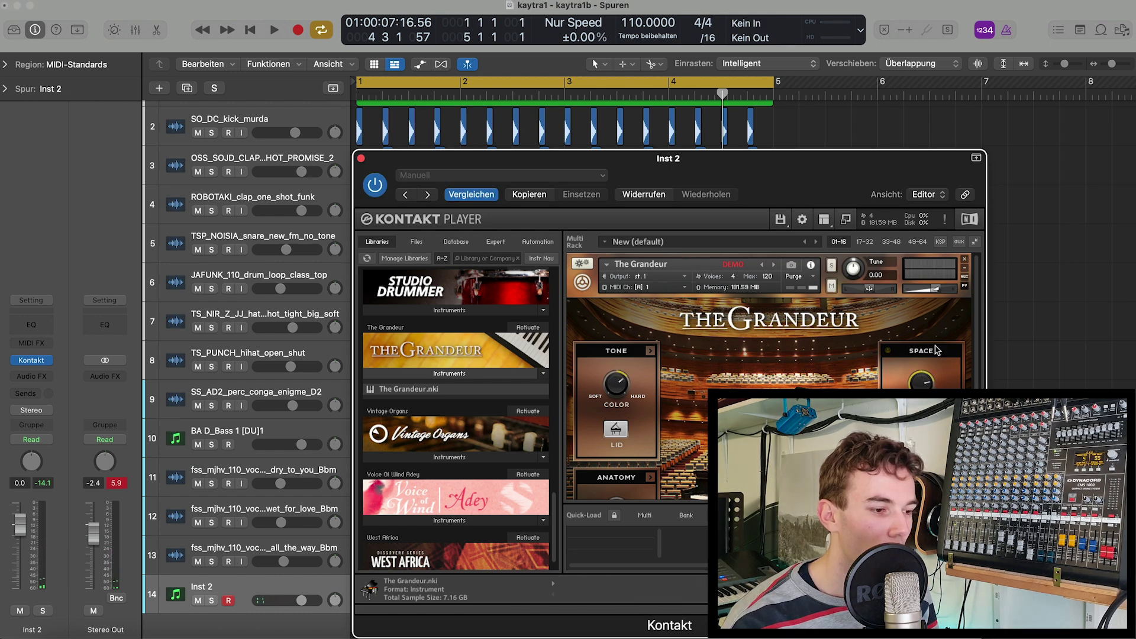
scroll(929, 353, "down", 3)
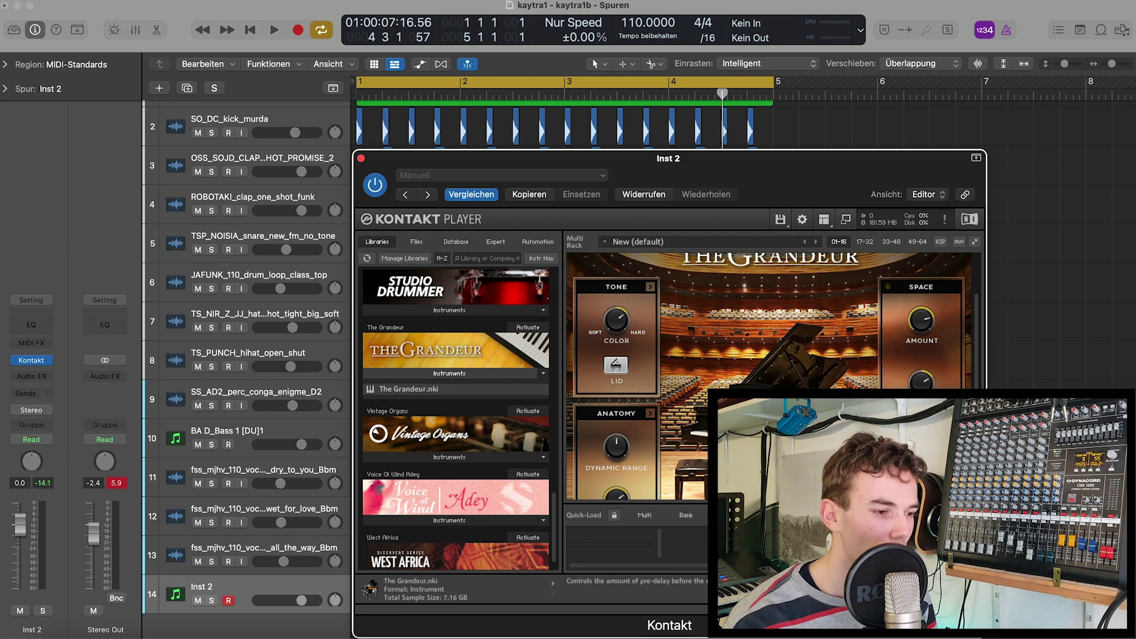
scroll(769, 376, "down", 2)
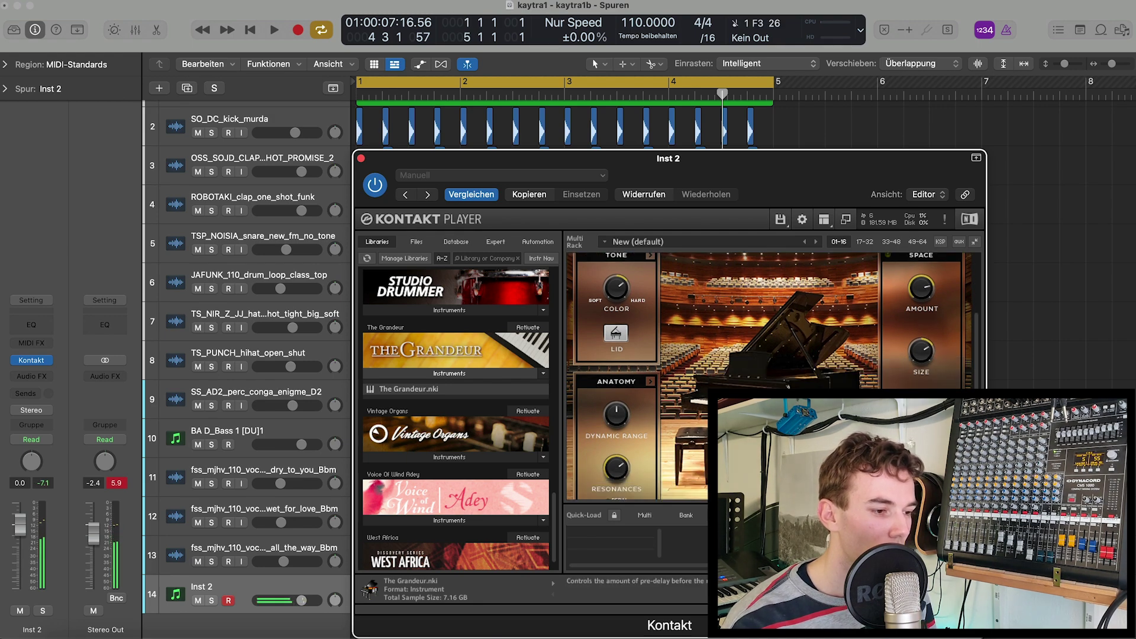
Step: Record a four-bar piano chord part on the Kontakt track and play it back with the beat
key("r")
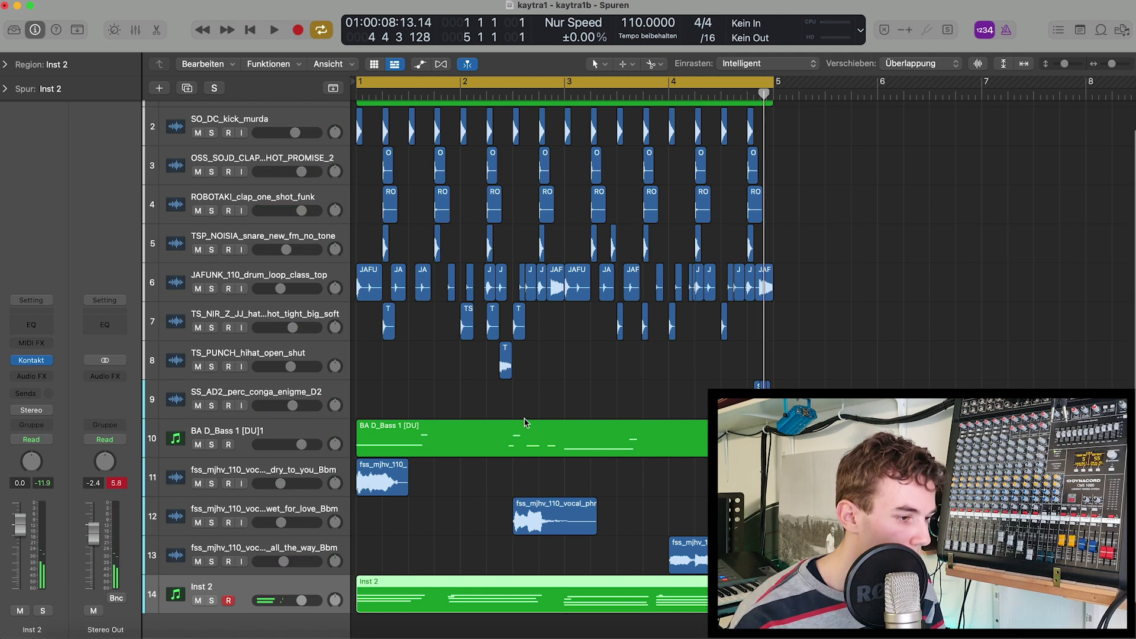
key("space")
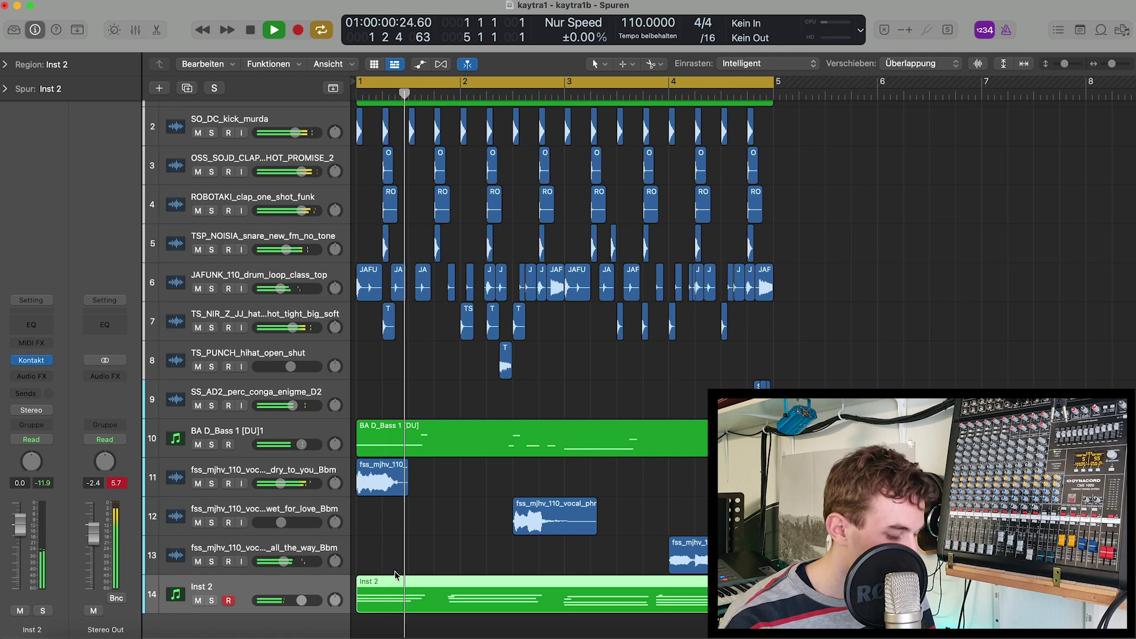
key("space")
Step: In the Piano Roll, lower the first piano chord's top note, the second's middle note and the third's bottom note by one octave
key("e")
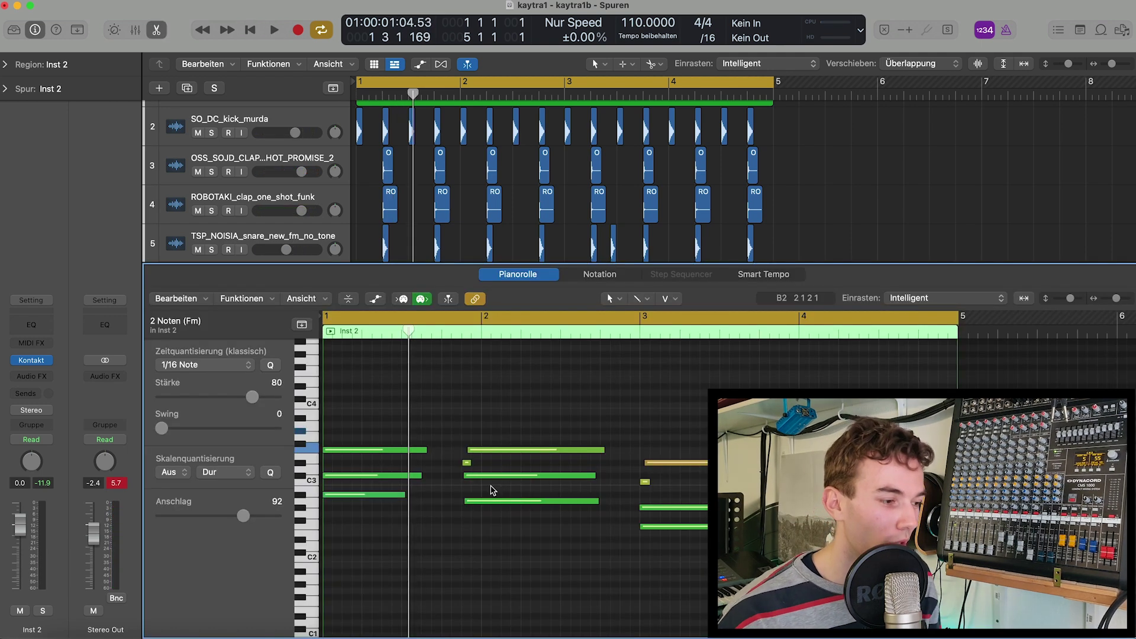
left_click(392, 451)
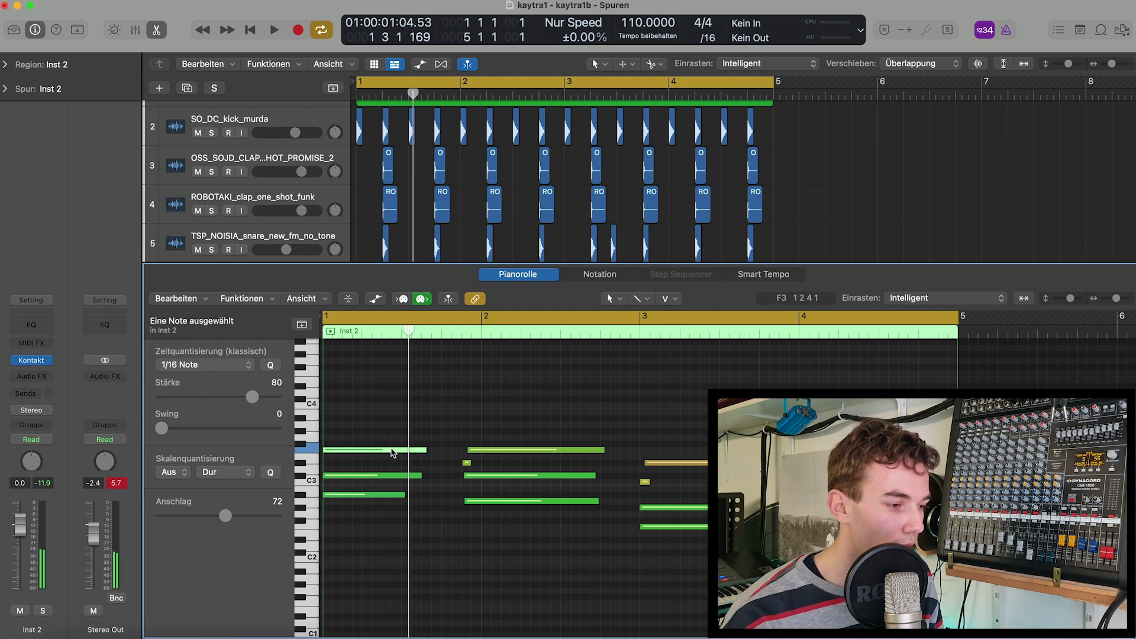
key("alt+shift+Down")
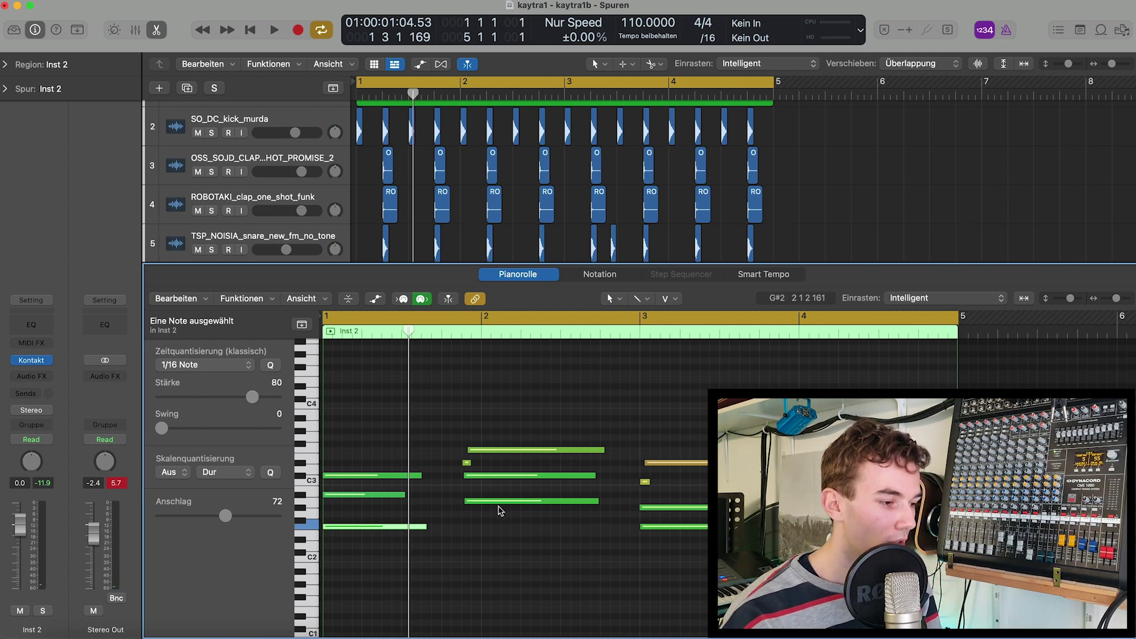
left_click(496, 502)
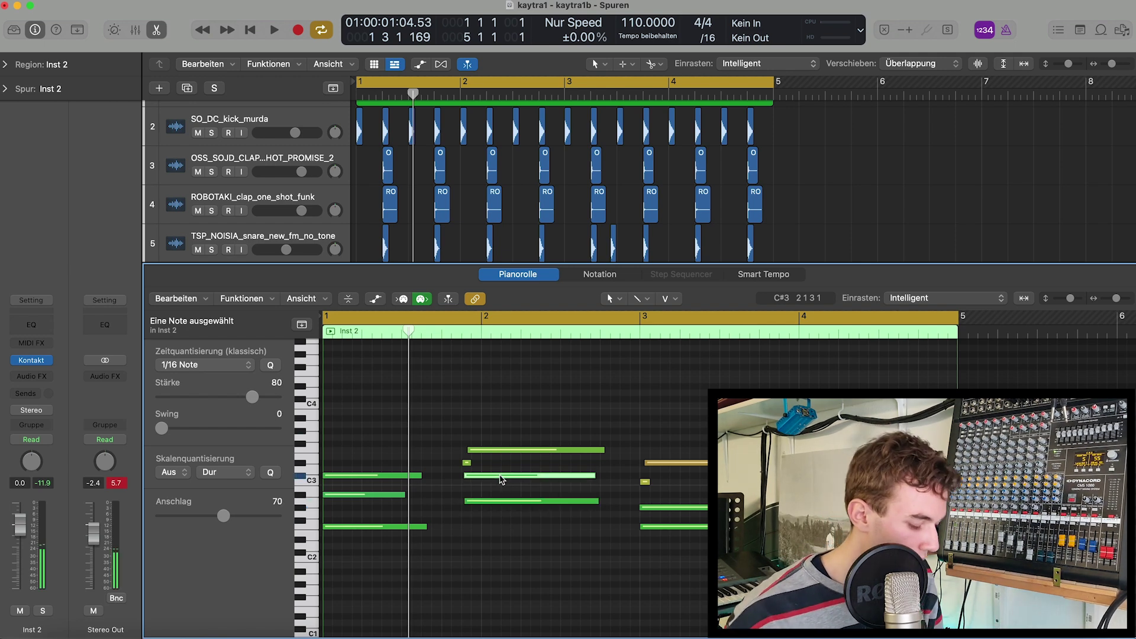
key("shift+alt+Down")
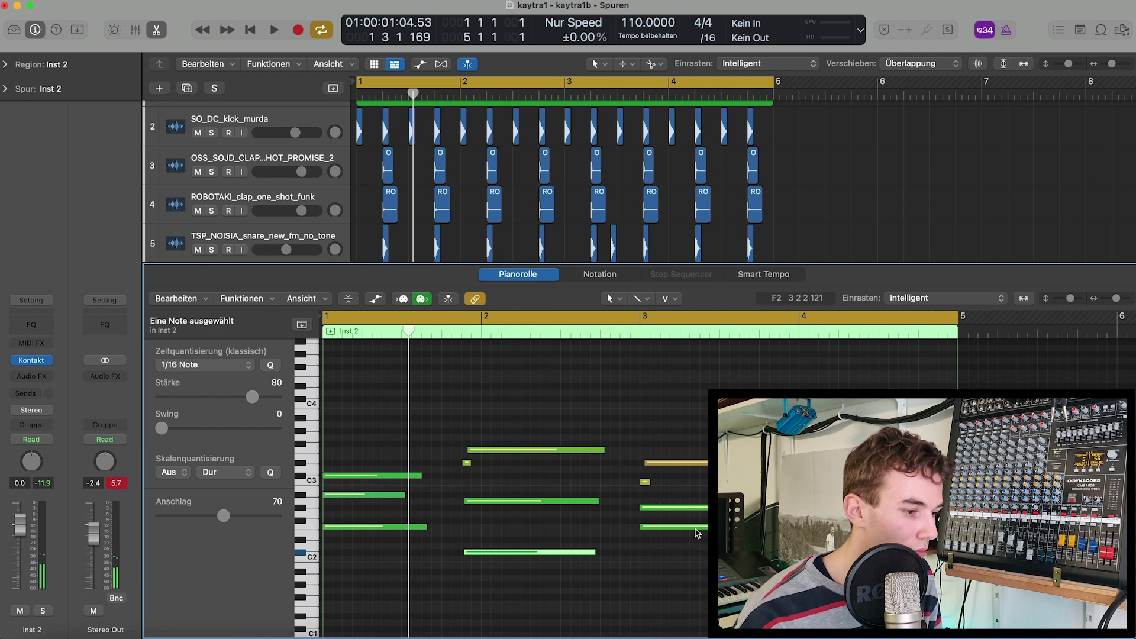
left_click(695, 527)
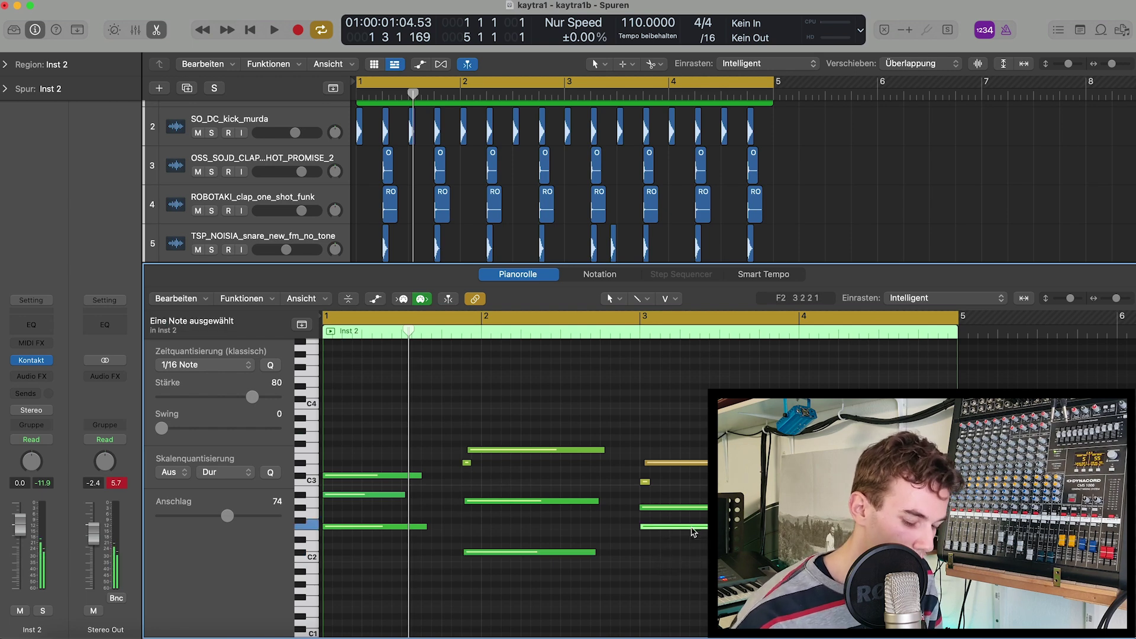
left_click(823, 507)
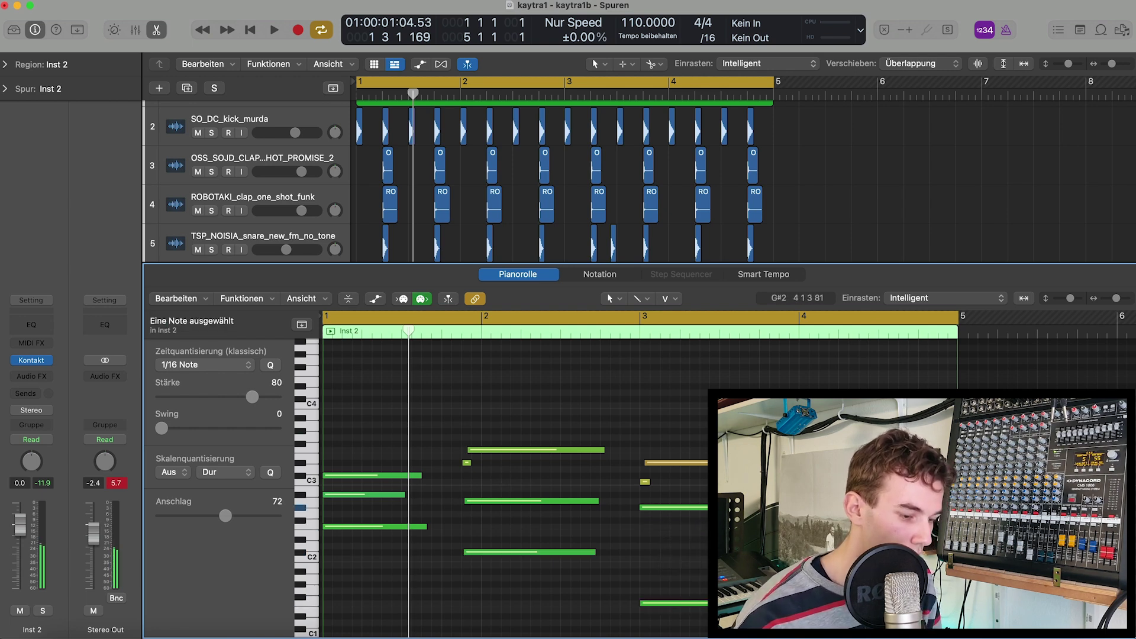
left_click(710, 538)
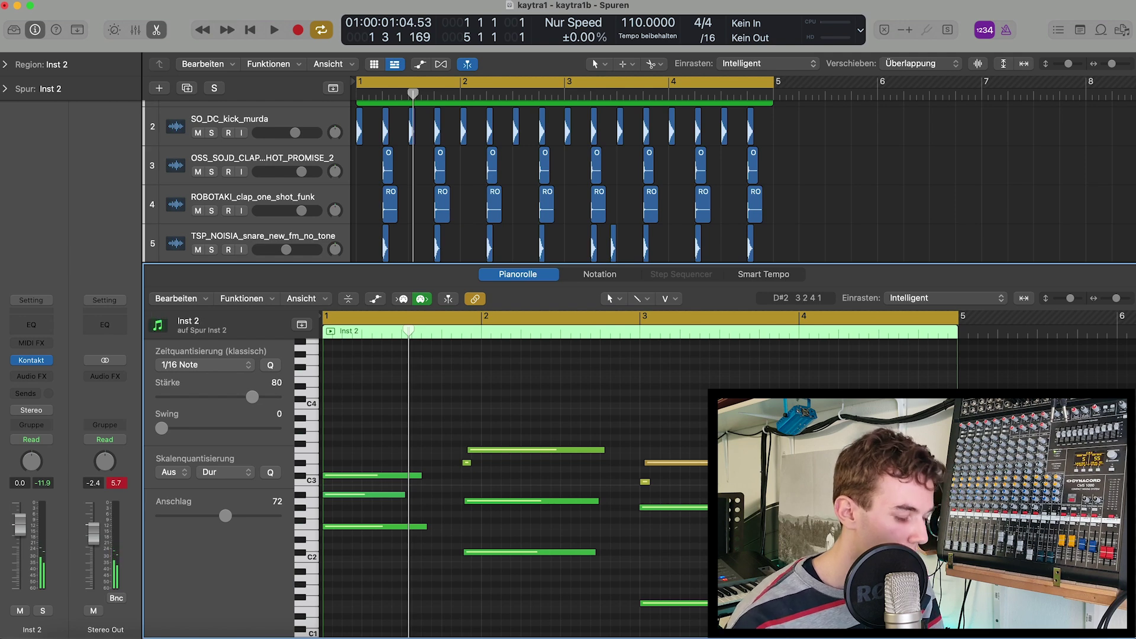
Step: Solo the Inst 2 piano track and play back the revoiced chords
key("s")
key("space")
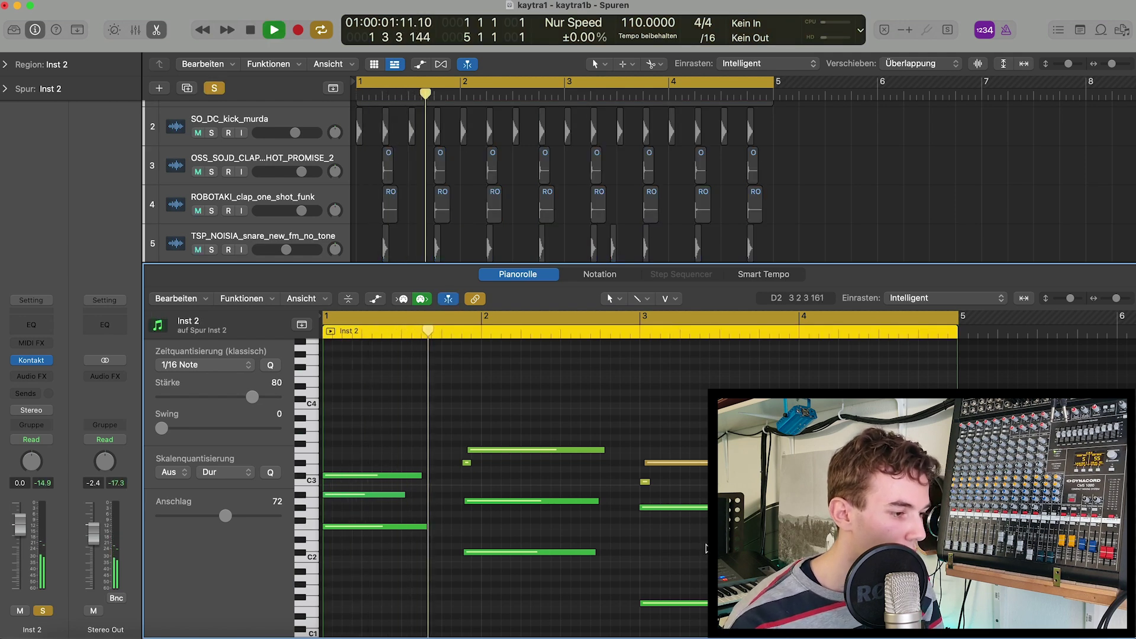
key("space")
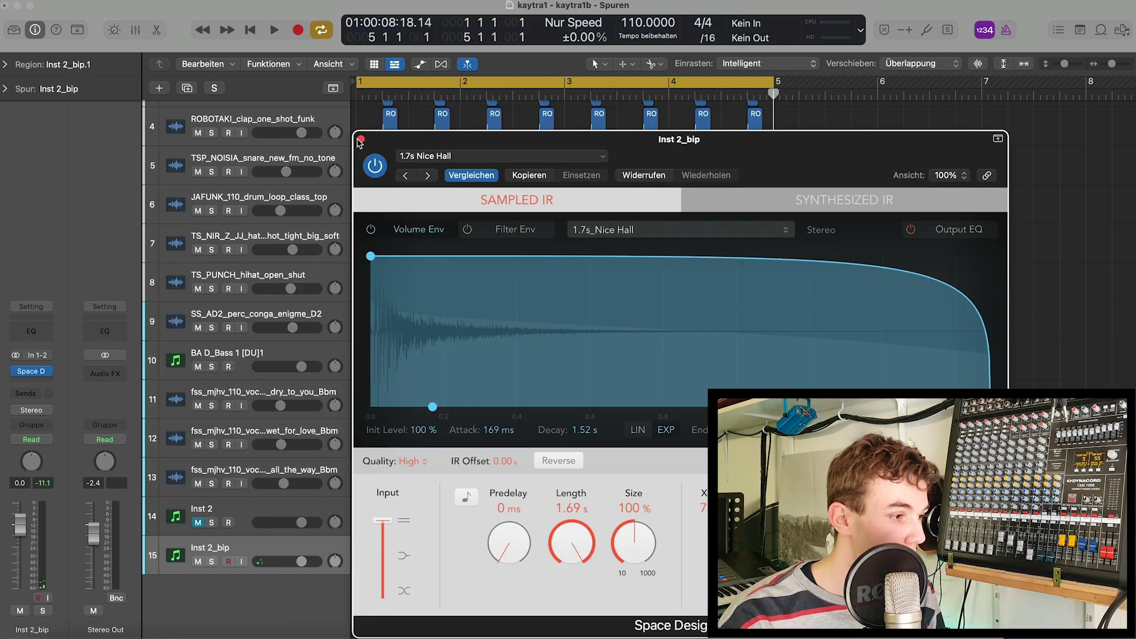
Step: Audition the bounced Inst 2_bip piano soloed and in the full mix, and select the Inst 2 track to play along with the loop
left_click(362, 113)
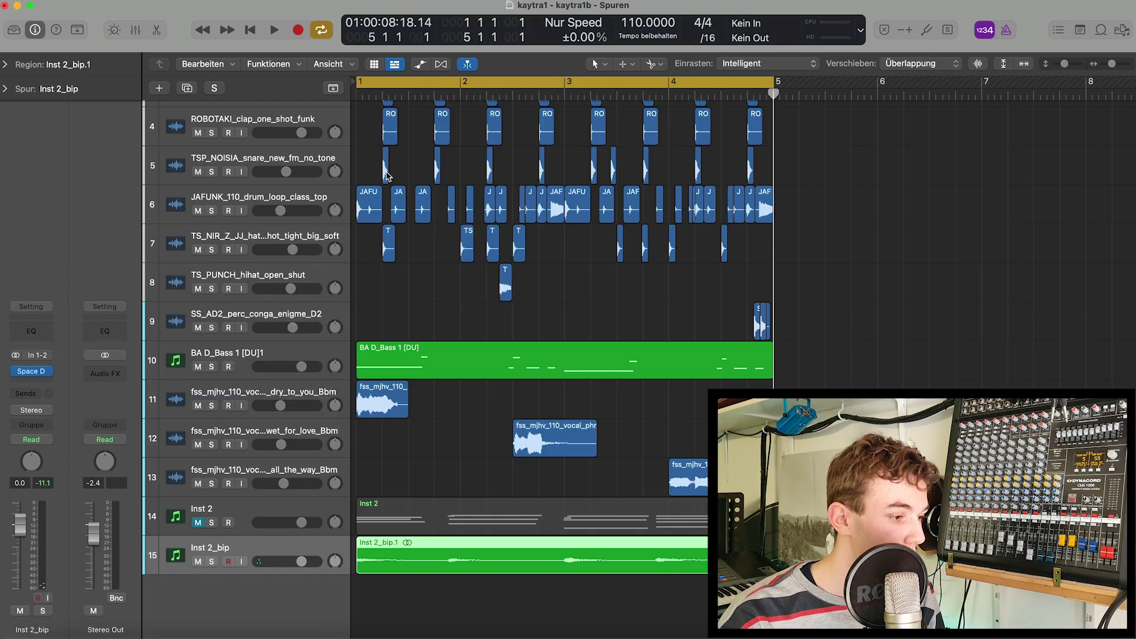
key("space")
key("s")
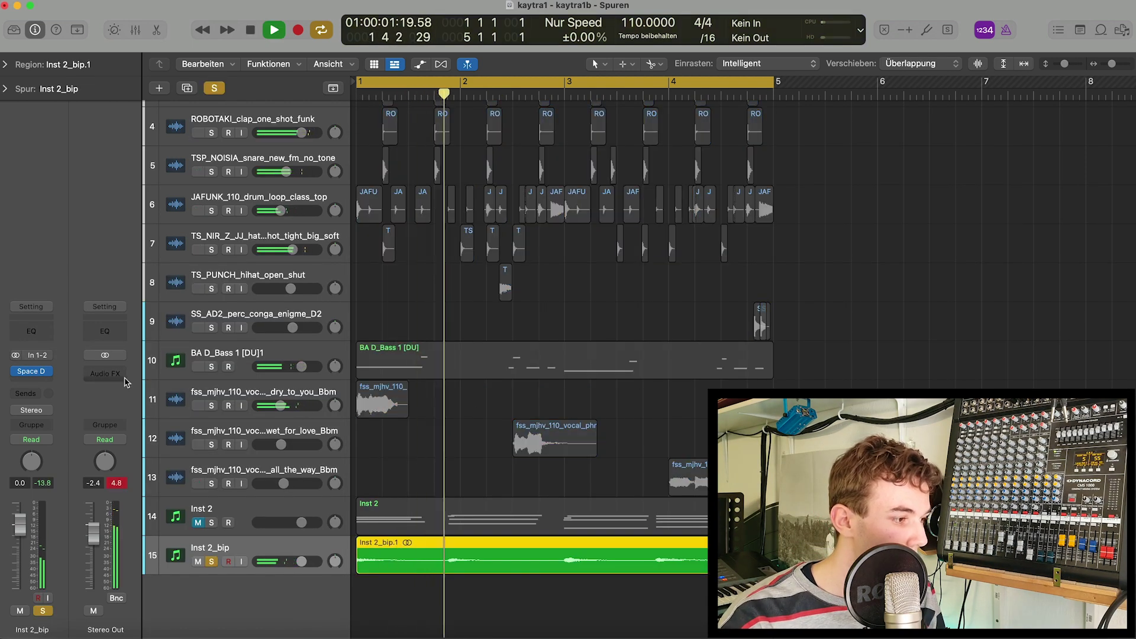
key("s")
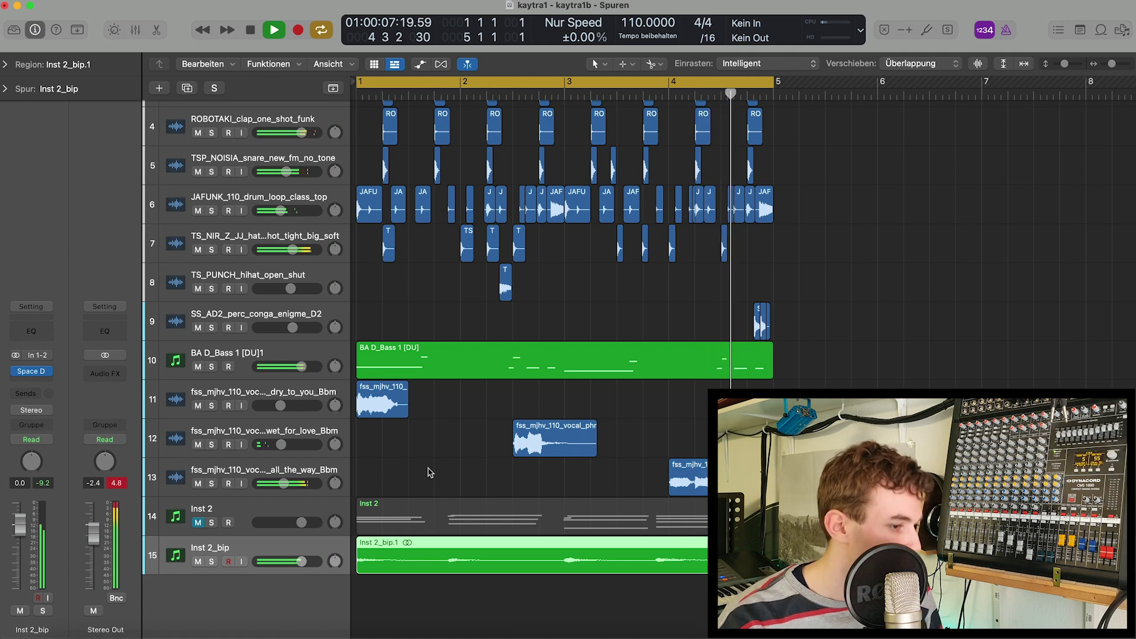
left_click(226, 512)
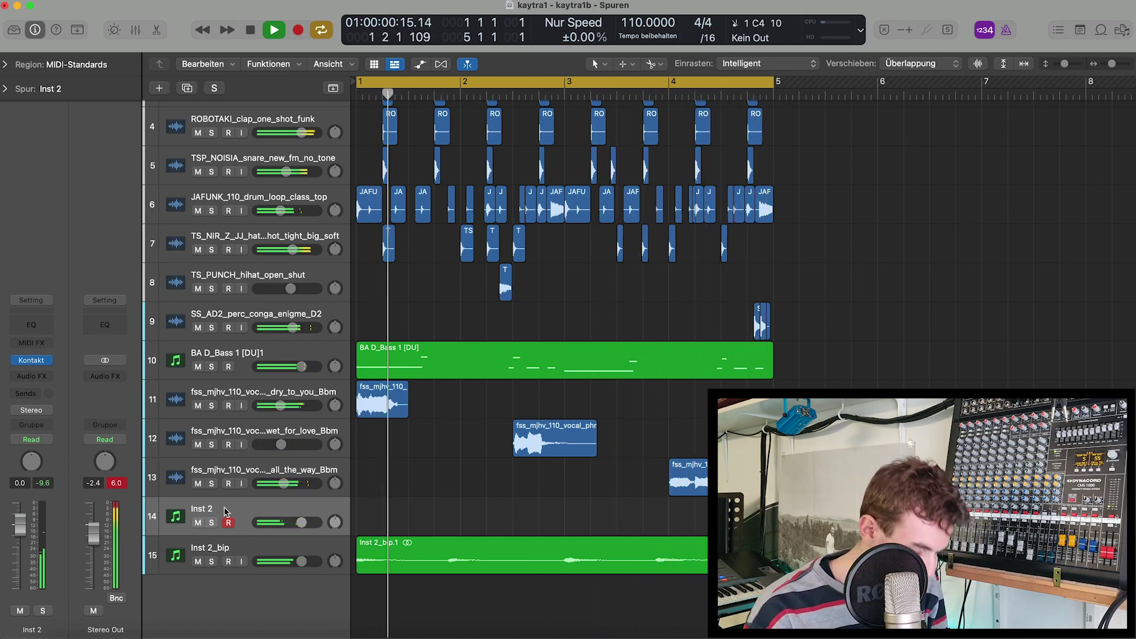
key("space")
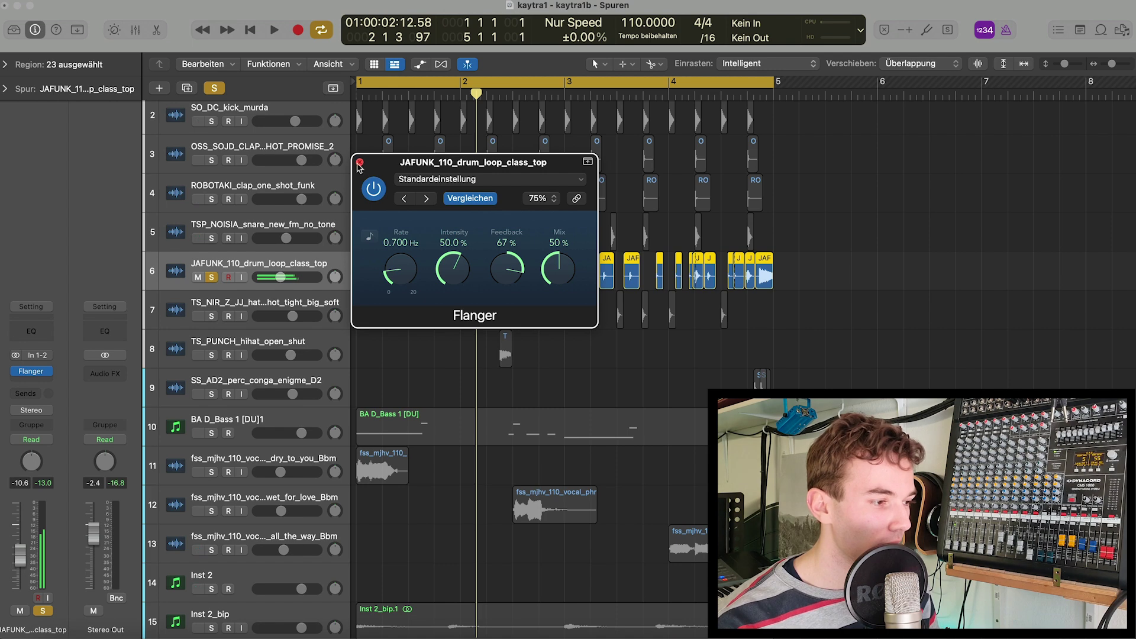
Step: Play the soloed JAFUNK_110_drum_loop_class_top track with its Flanger and close the effect window
key("space")
left_click_drag(401, 269, 404, 271)
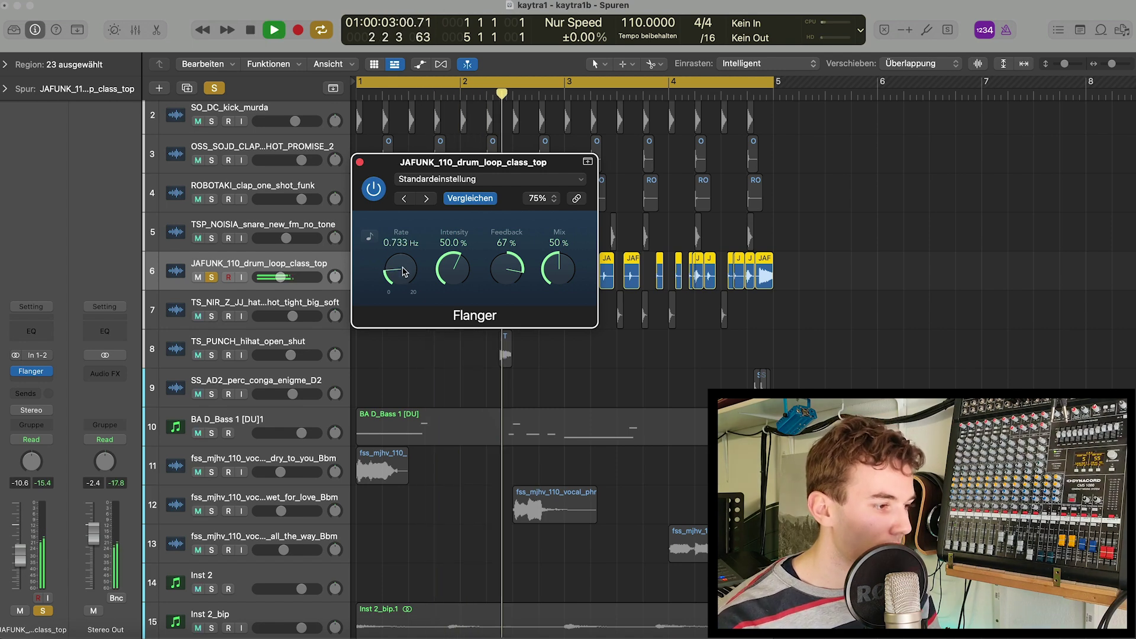
left_click(359, 163)
Step: Audition the soloed TS_NIR_Z_JJ hat track with its Flanger at a 0.566 Hz rate and close the effect window
key("space")
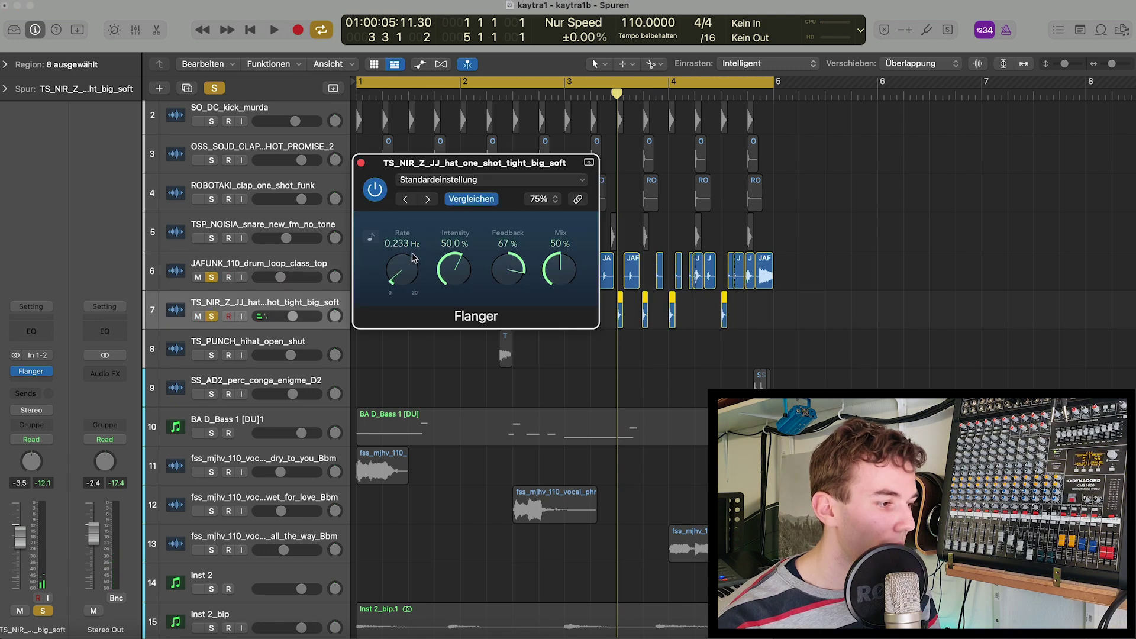
key("space")
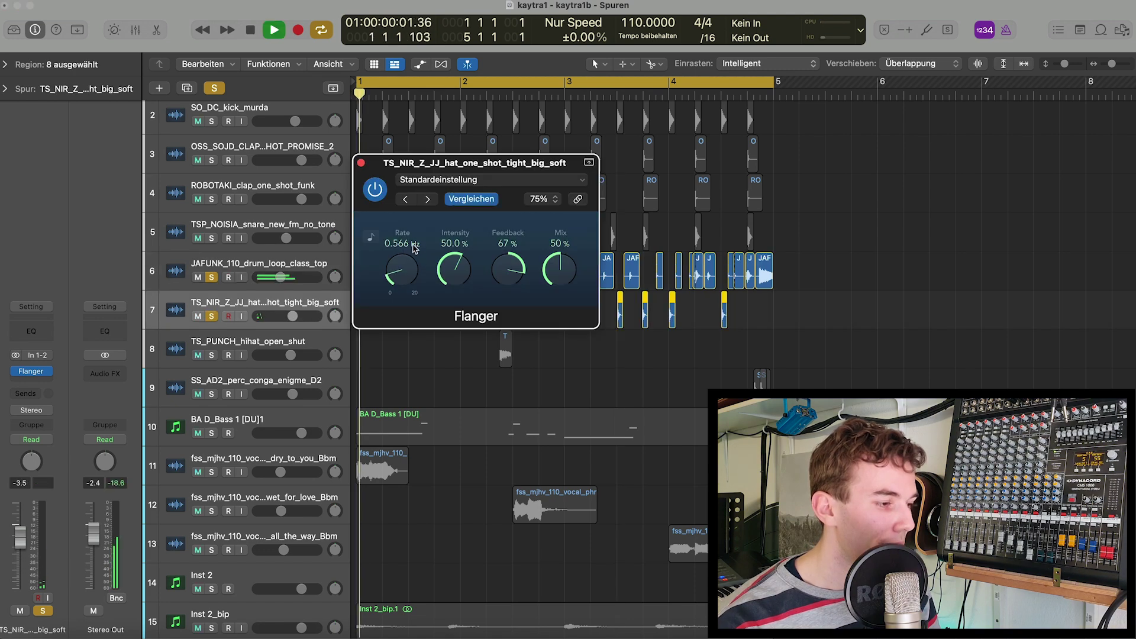
left_click(361, 163)
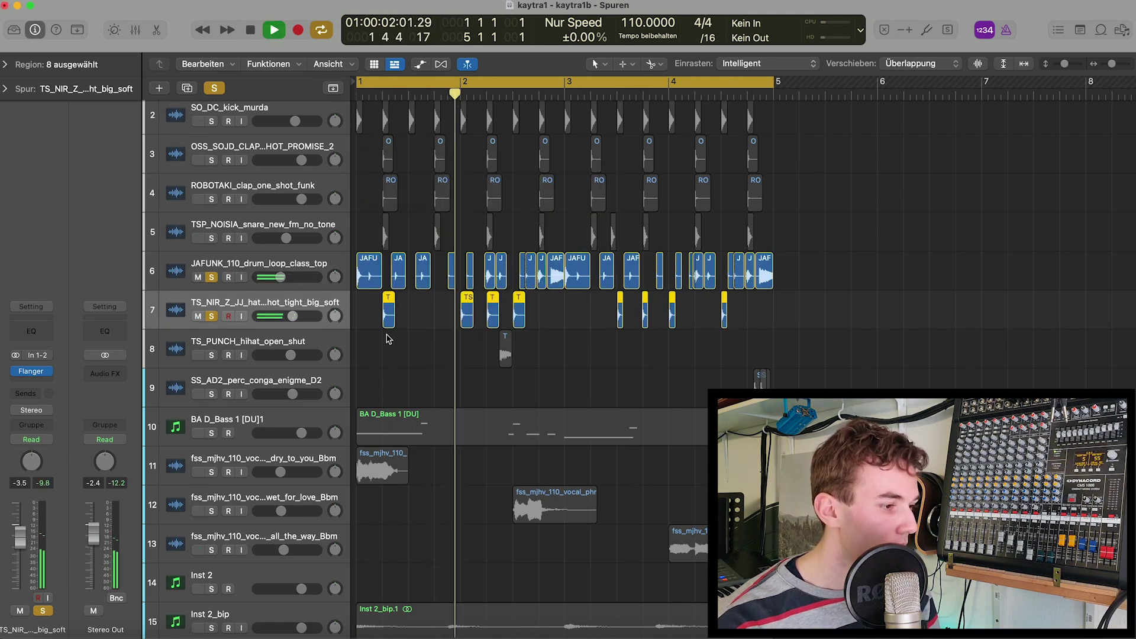
Step: Insert a Flanger on the TS_PUNCH_hihat_open_shut track, audition it soloed with the drum loop and hat, and unsolo all three tracks
left_click(294, 354)
left_click(31, 374)
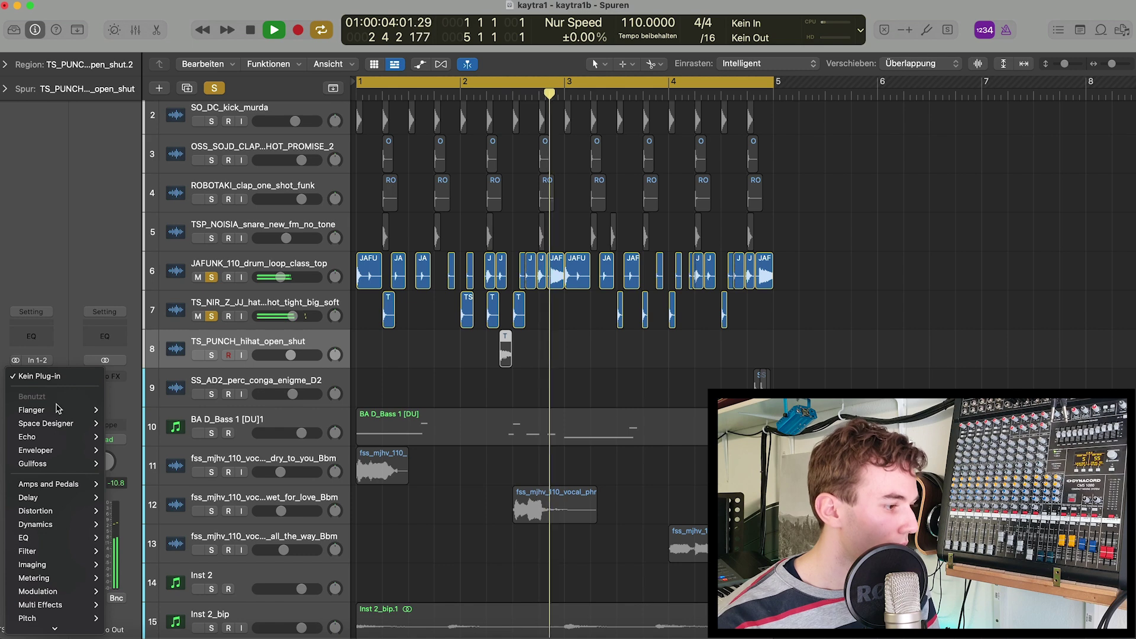
mouse_move(89, 409)
left_click(126, 411)
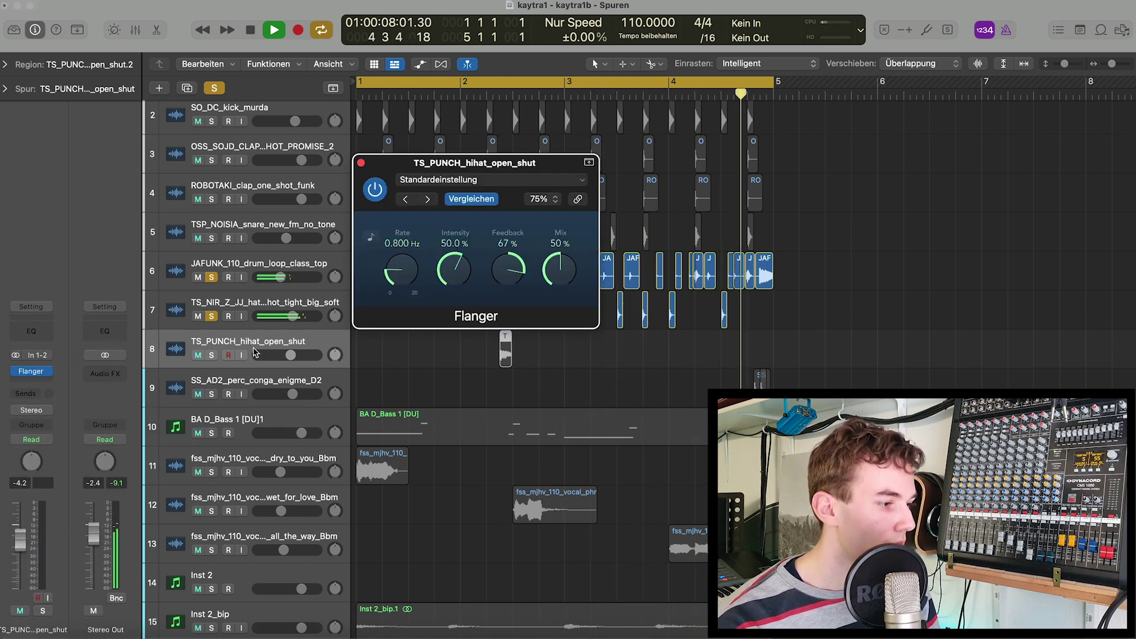
left_click(211, 355)
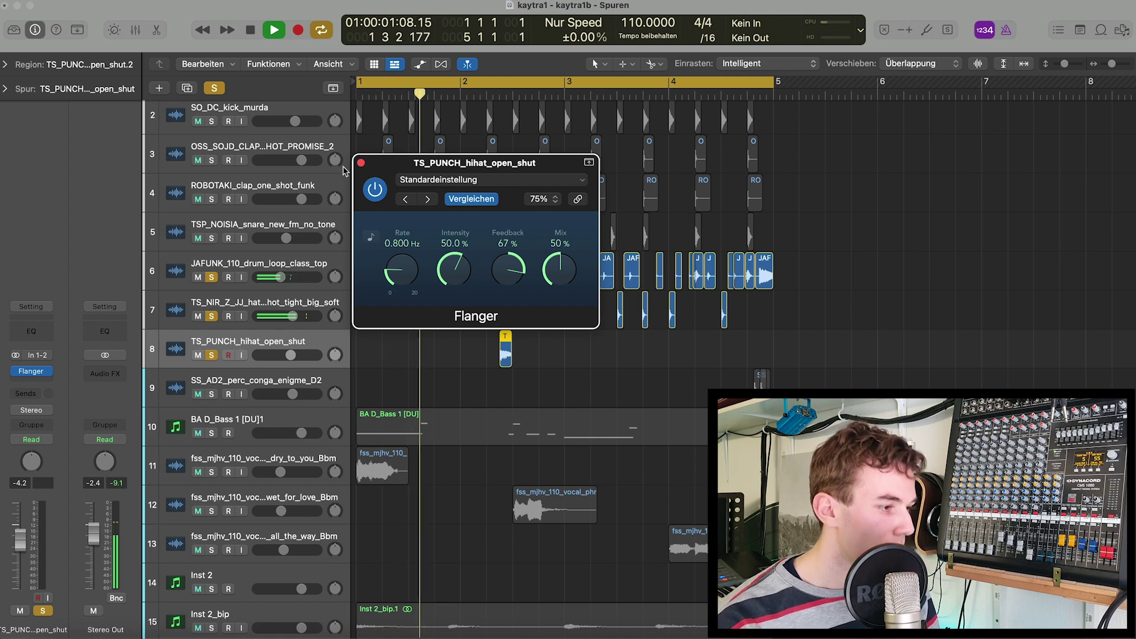
left_click(361, 163)
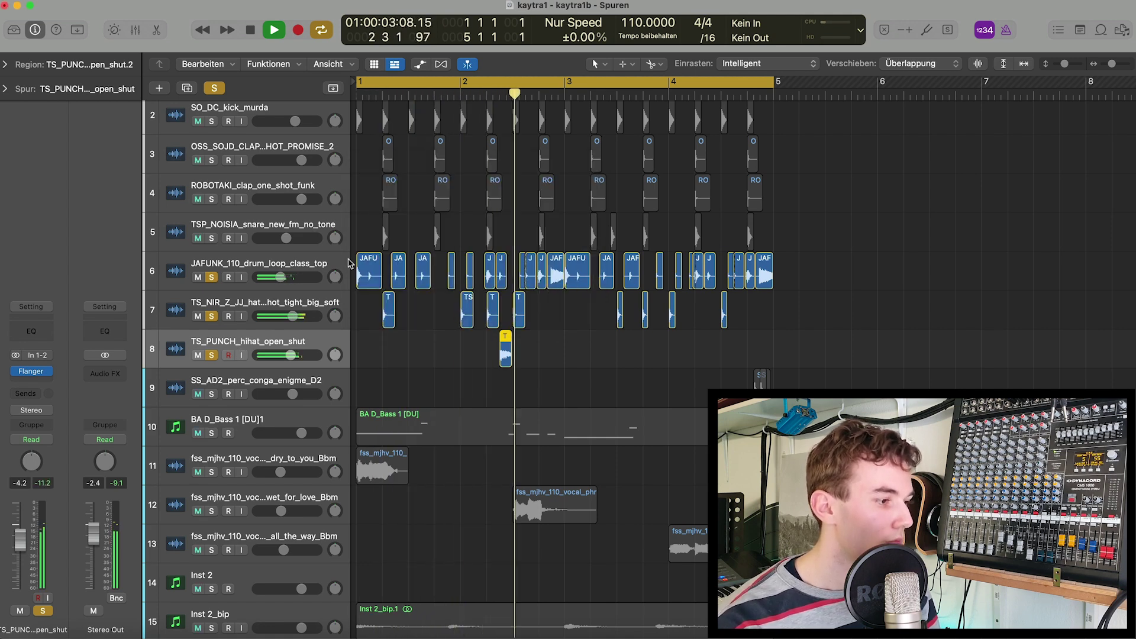
key("space")
left_click_drag(211, 277, 212, 354)
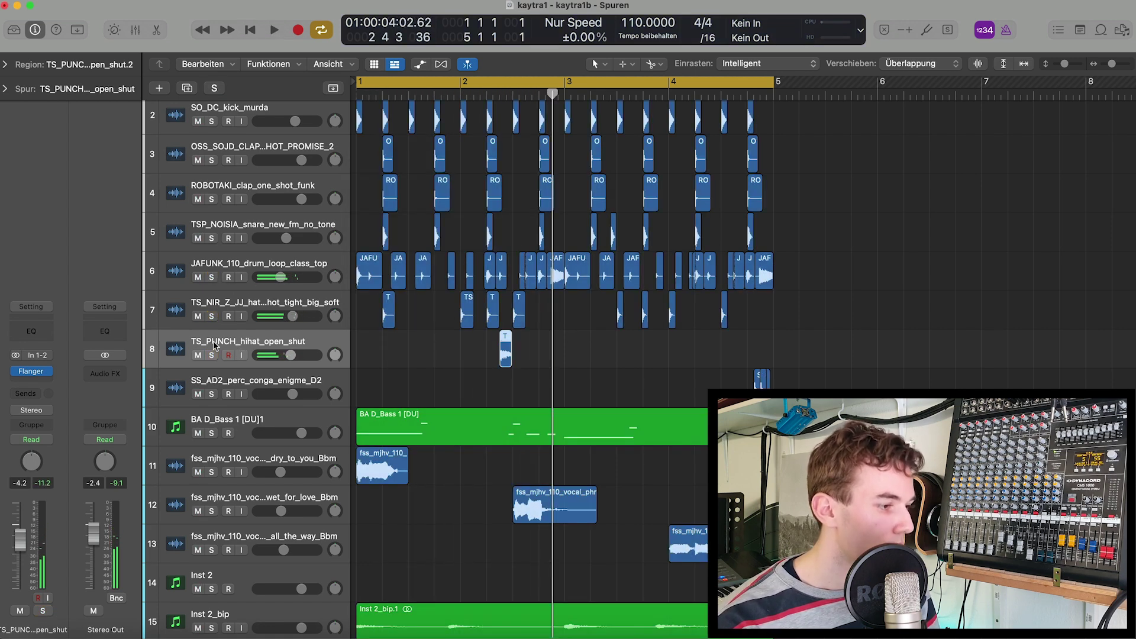
Step: Select the TSP_NOISIA snare track, switch to the Splice sound library and remove the Bb minor key filter
left_click(256, 225)
scroll(561, 352, "up", 2)
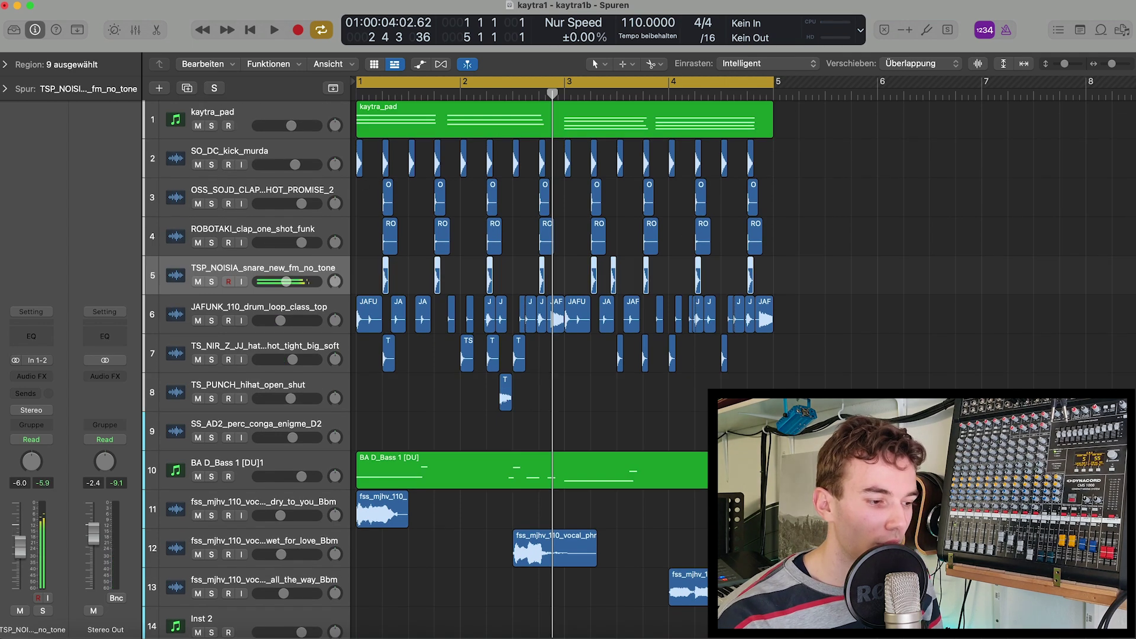
key("super+Tab")
scroll(695, 229, "up", 2)
scroll(695, 229, "up", 3)
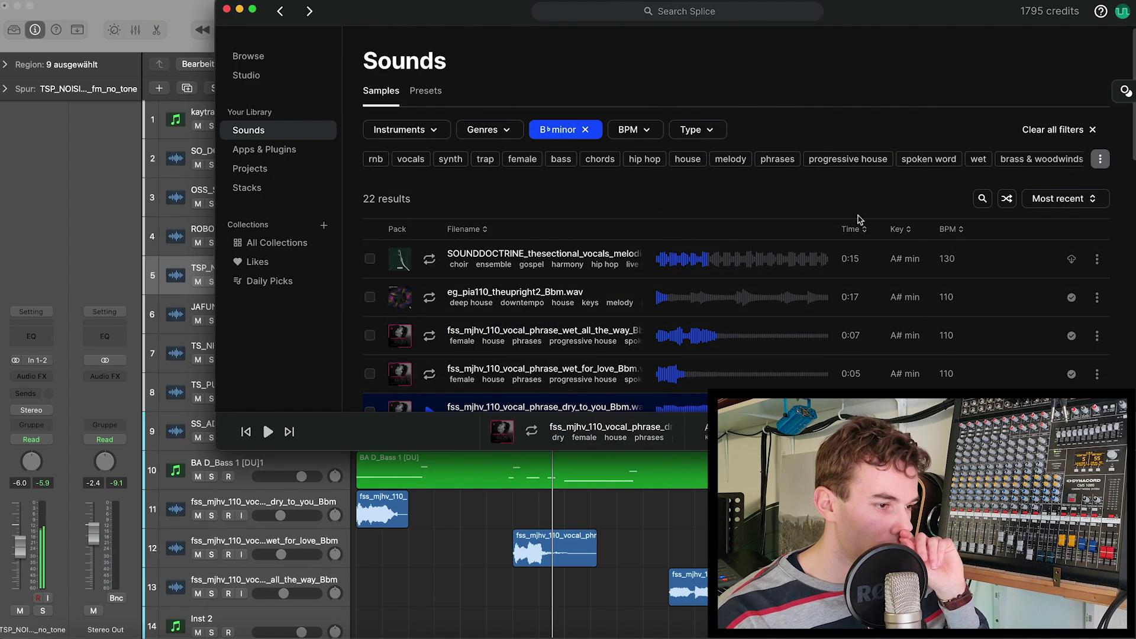
left_click(581, 130)
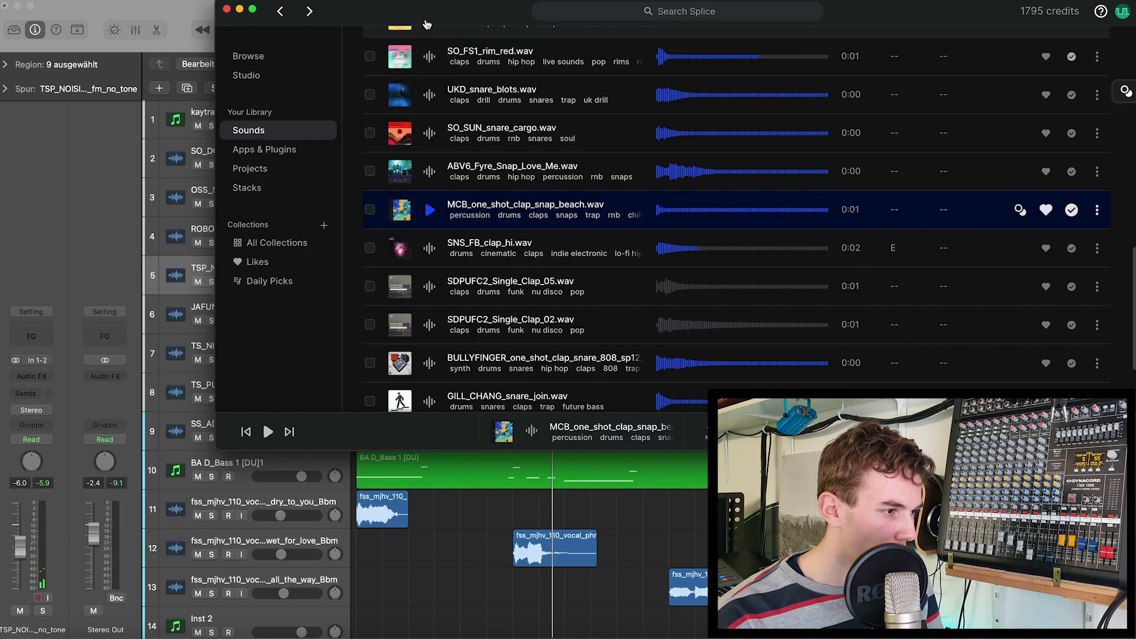
Step: Add the MCB_one_shot_clap_snap_beach sample from Splice to a new audio track in the arrangement
left_click_drag(384, 11, 588, 10)
scroll(680, 501, "down", 3)
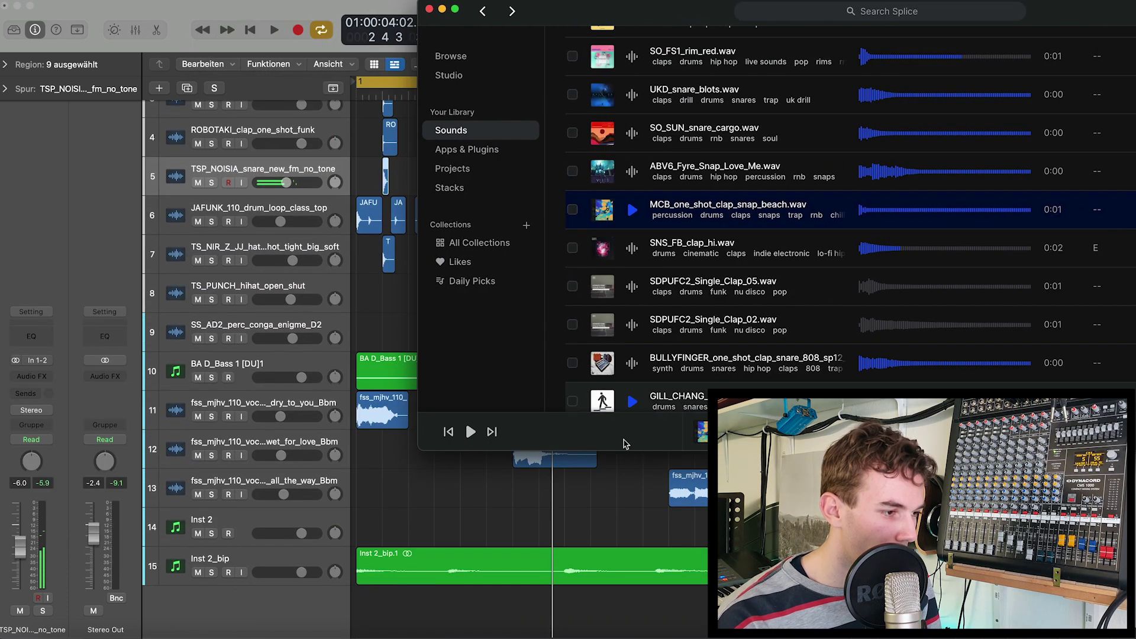
left_click_drag(608, 219, 598, 592)
Step: Move the MCB clap region to bar 1, half a beat after beat 3
left_click_drag(734, 314, 467, 314)
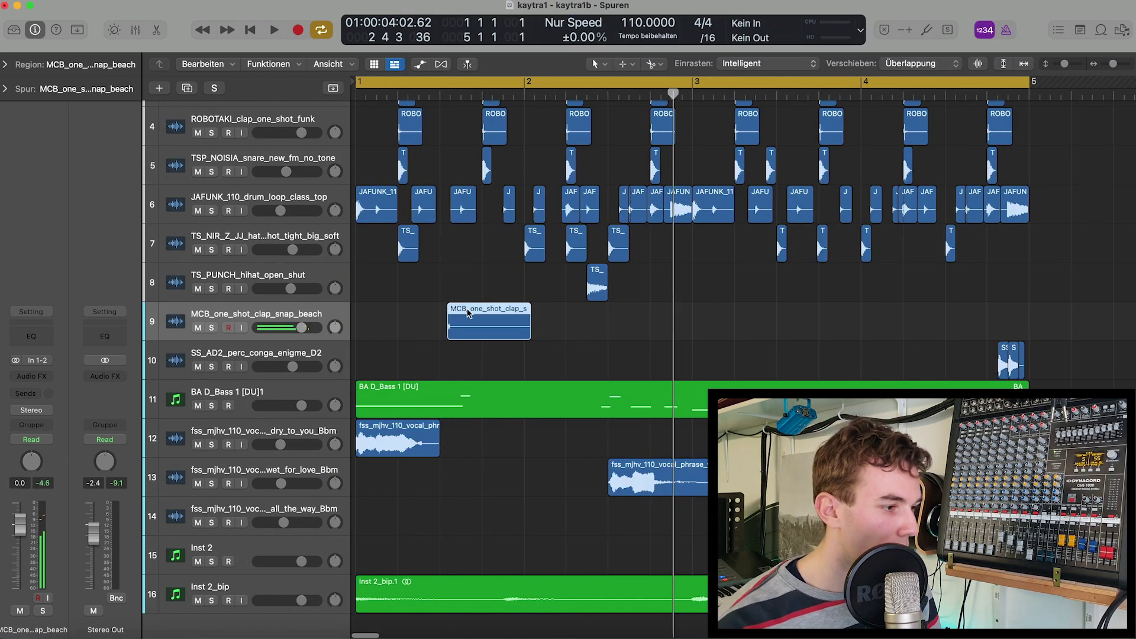
scroll(473, 314, "right", 4)
scroll(482, 314, "left", 4)
left_click_drag(471, 330, 484, 330)
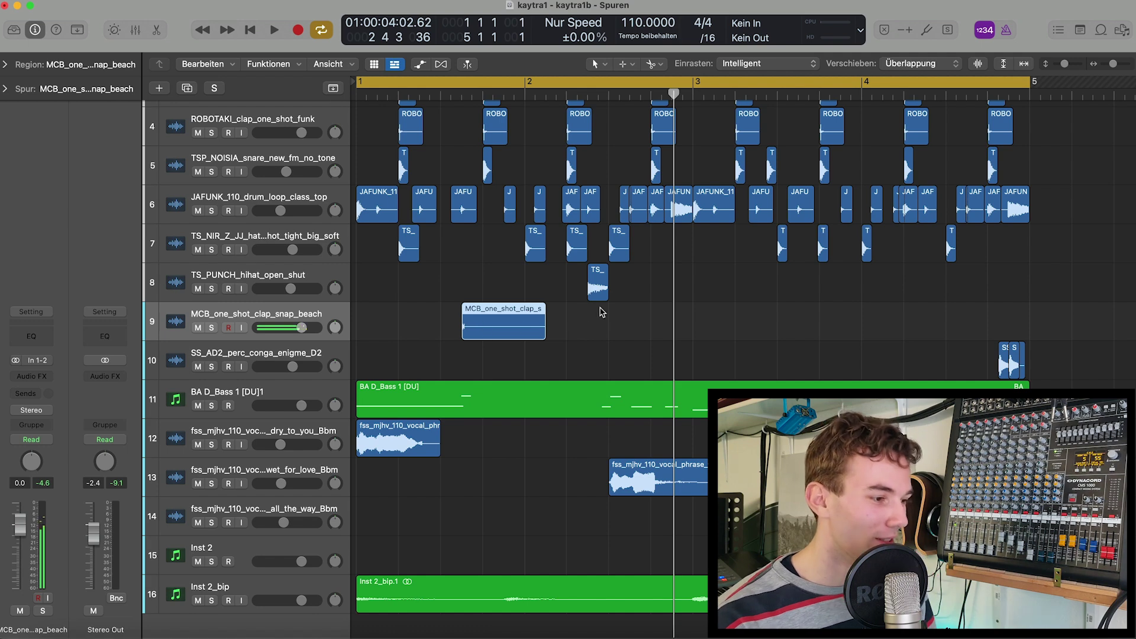
Step: Play the beat to check the MCB clap and cut its region down to about half a beat
left_click(602, 312)
key("space")
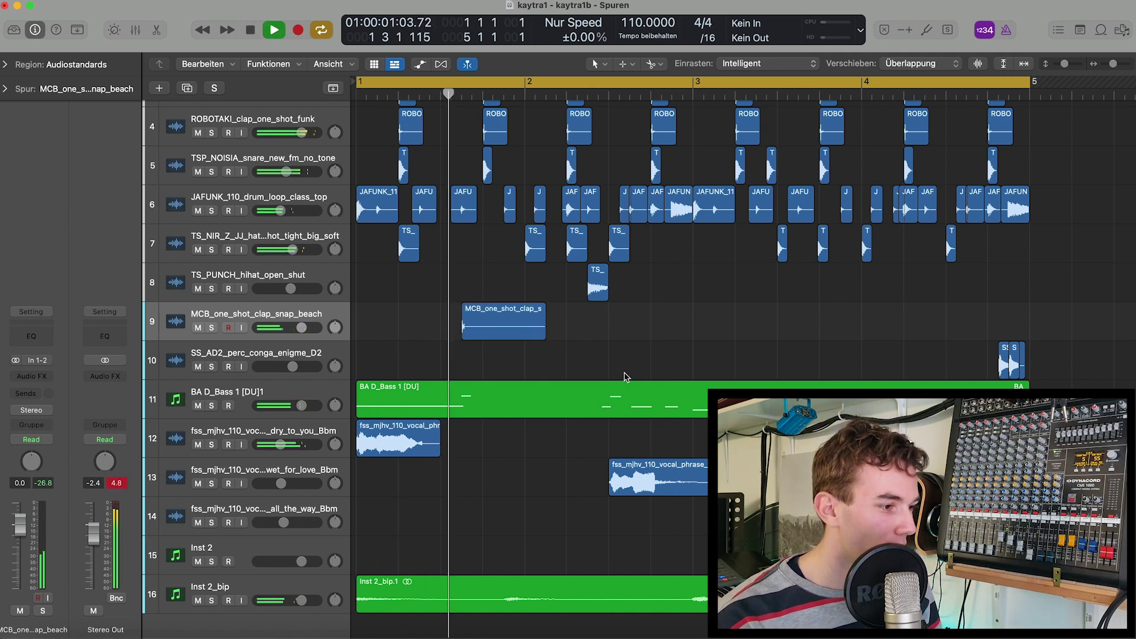
left_click(484, 329)
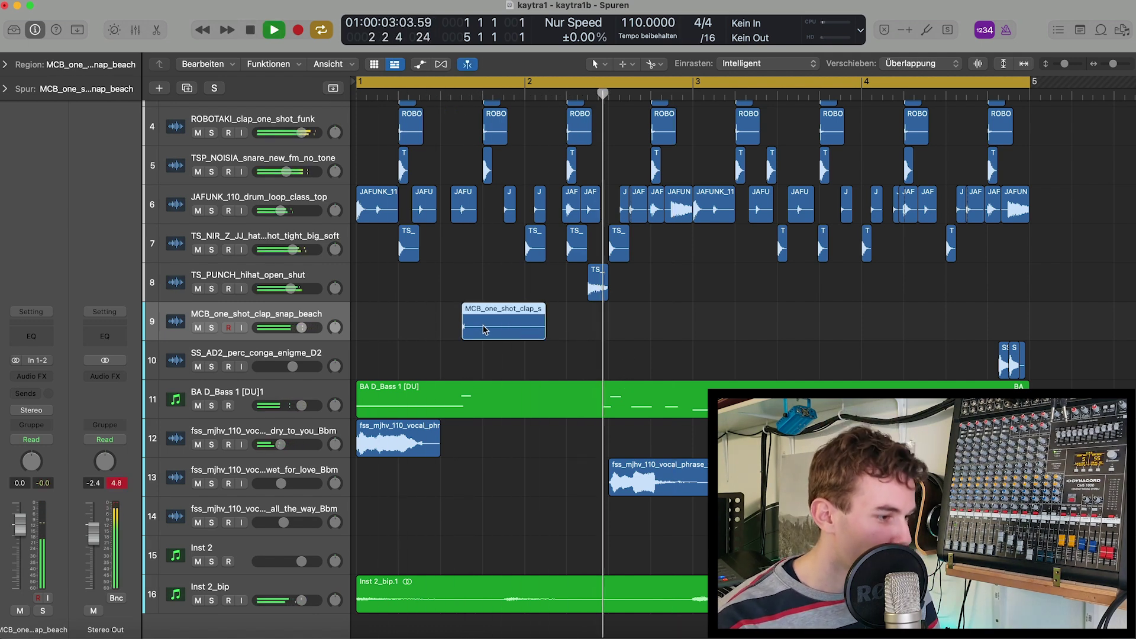
key("space")
right_click(483, 330)
key("BackSpace")
left_click(472, 329)
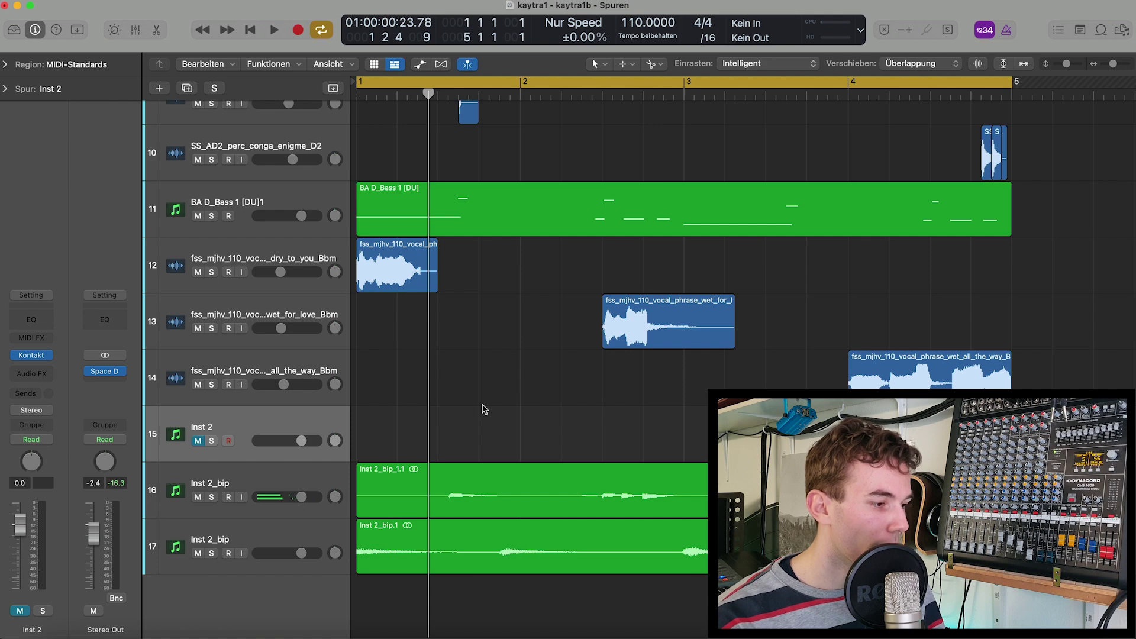
Step: Delete the muted Inst 2 Kontakt track, keeping the two bounced piano tracks
key("super+BackSpace")
key("z")
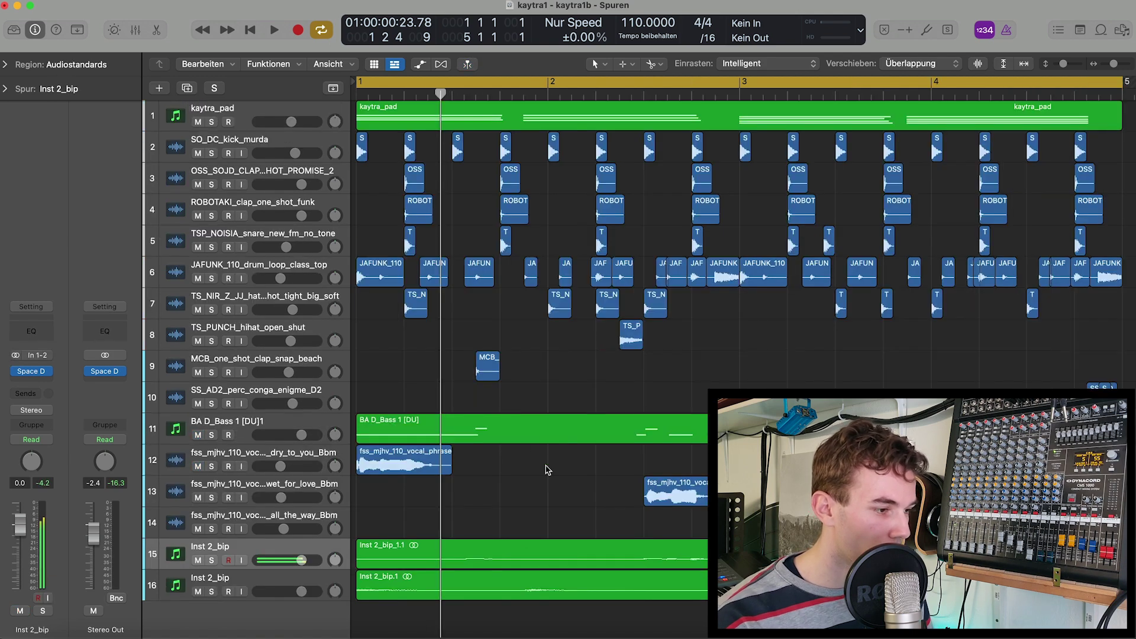
scroll(539, 465, "down", 2)
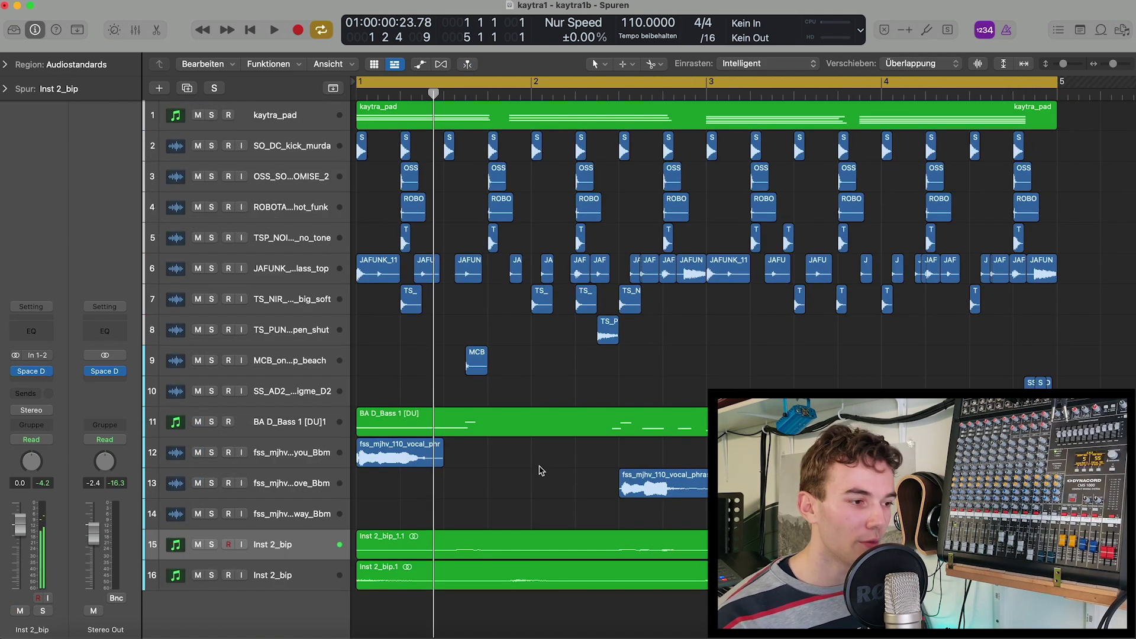